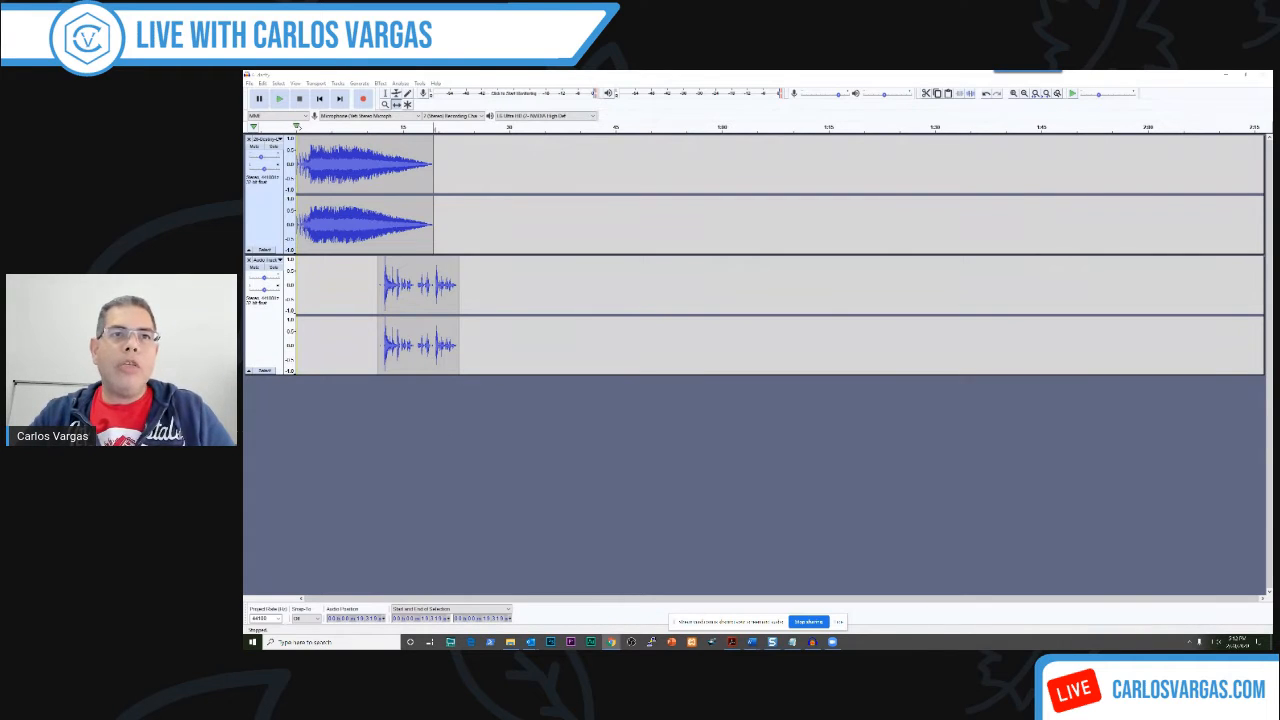
Step: Play the existing two-track intro project from the beginning
click(297, 127)
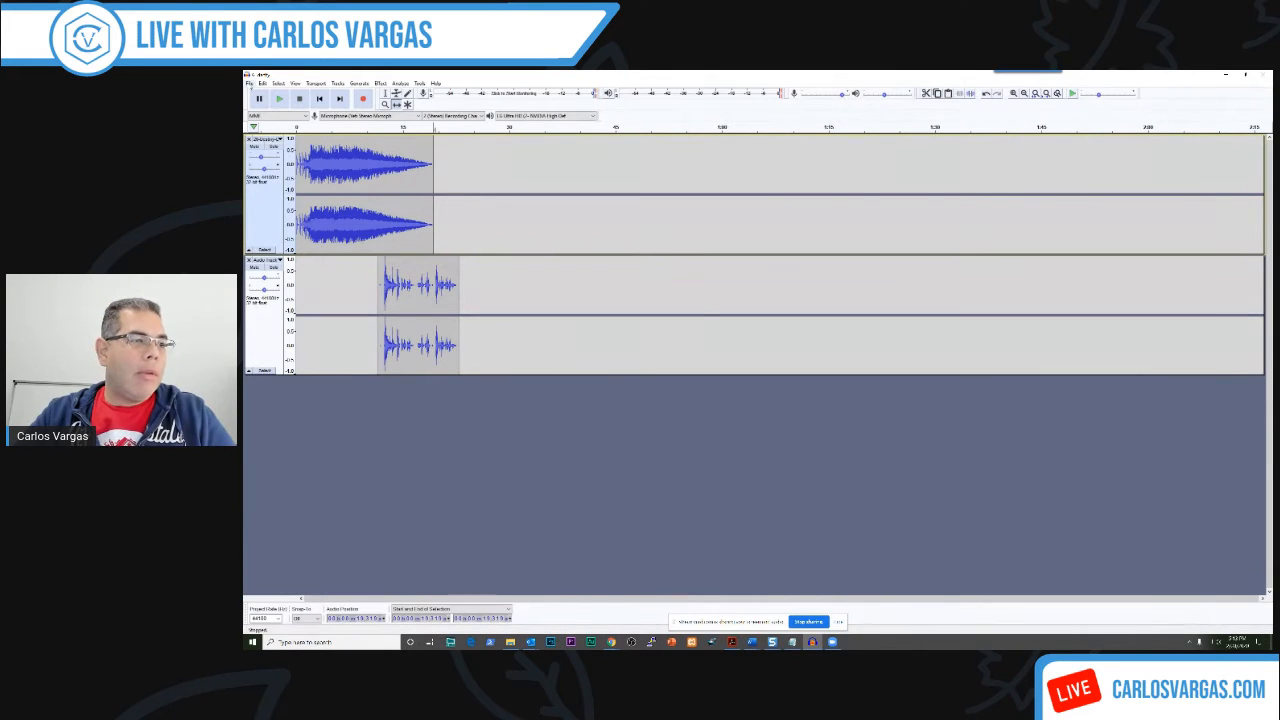
Step: Create a new empty project and add a stereo track
click(249, 83)
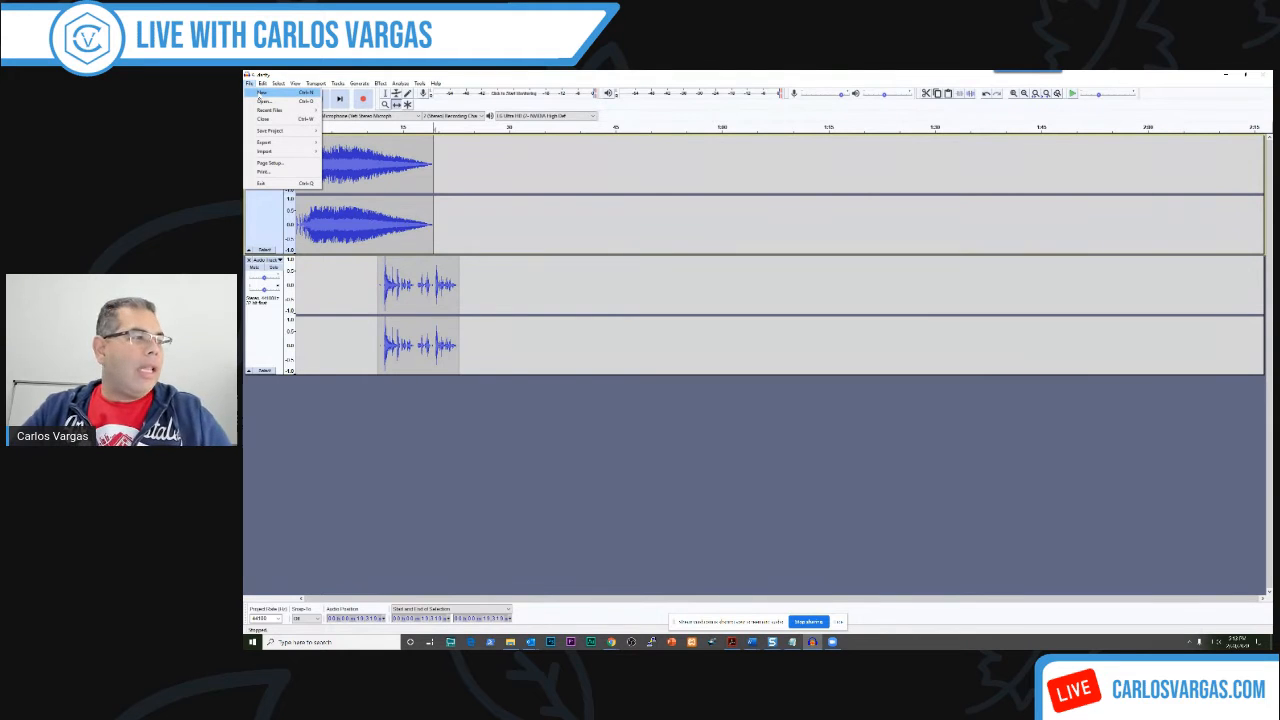
click(261, 92)
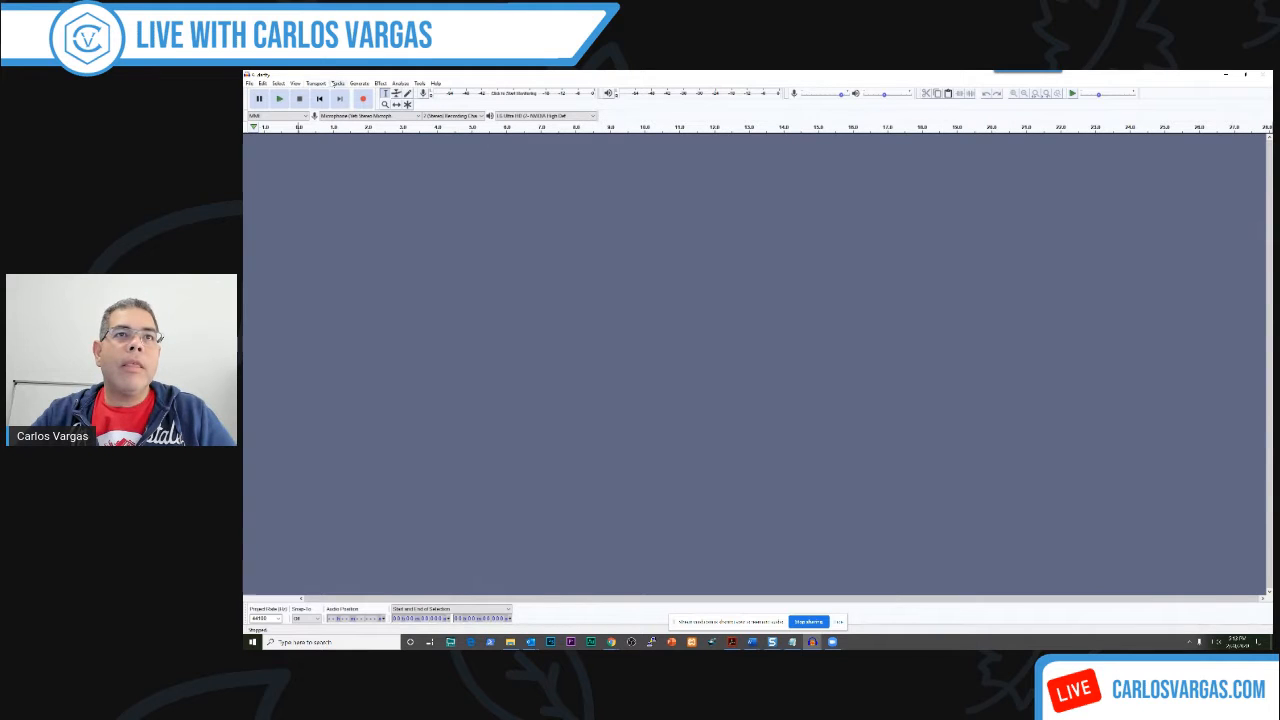
click(338, 83)
mouse_move(359, 95)
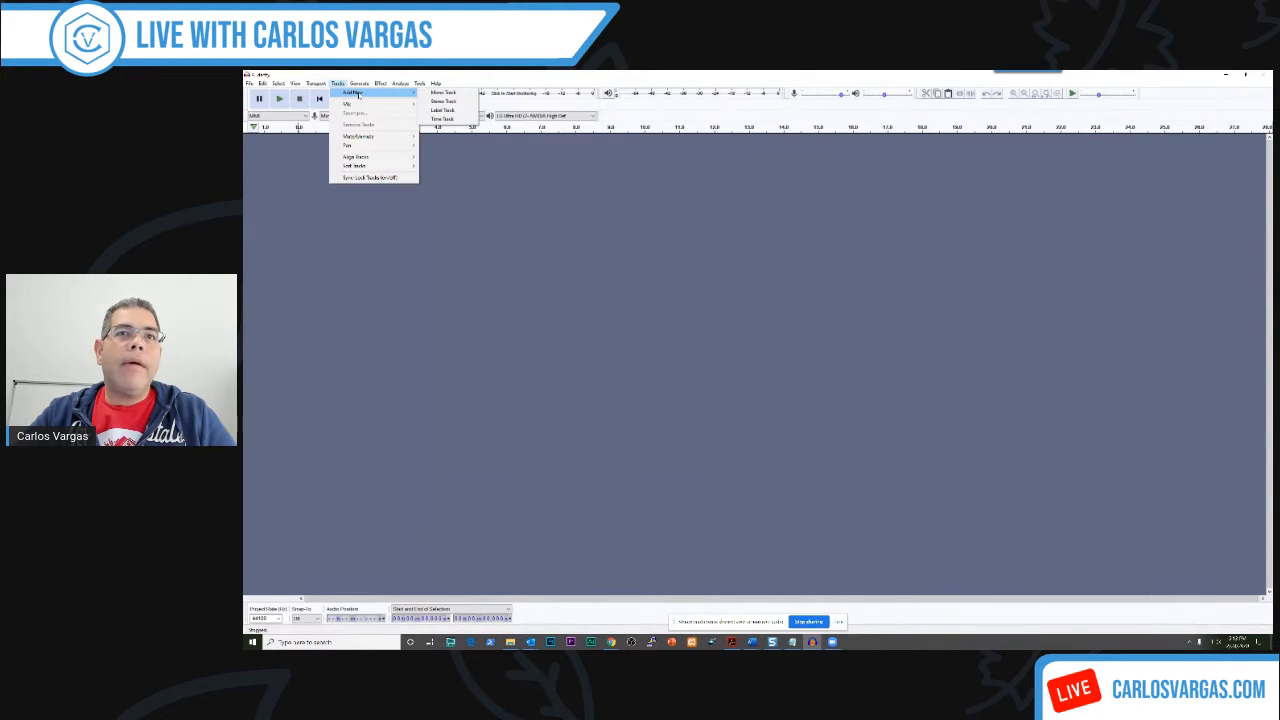
click(443, 101)
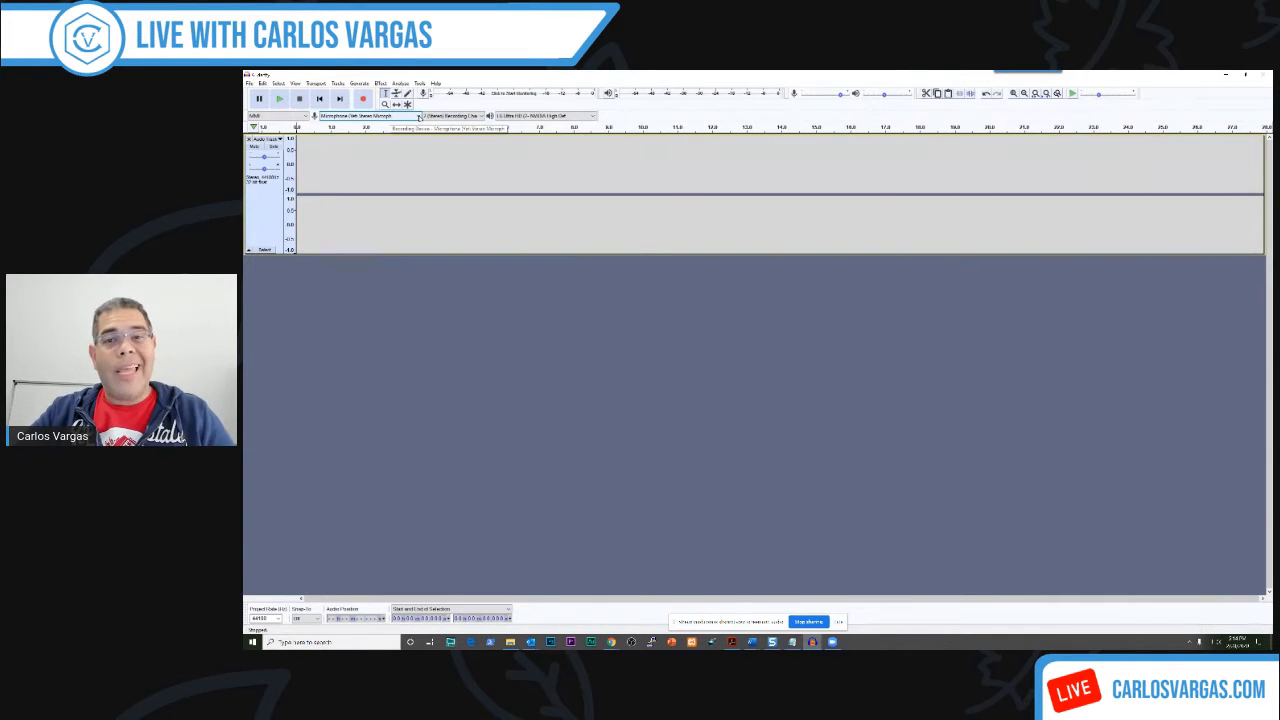
Step: Check the available recording devices and record about 7 seconds of voice on the stereo track
click(419, 117)
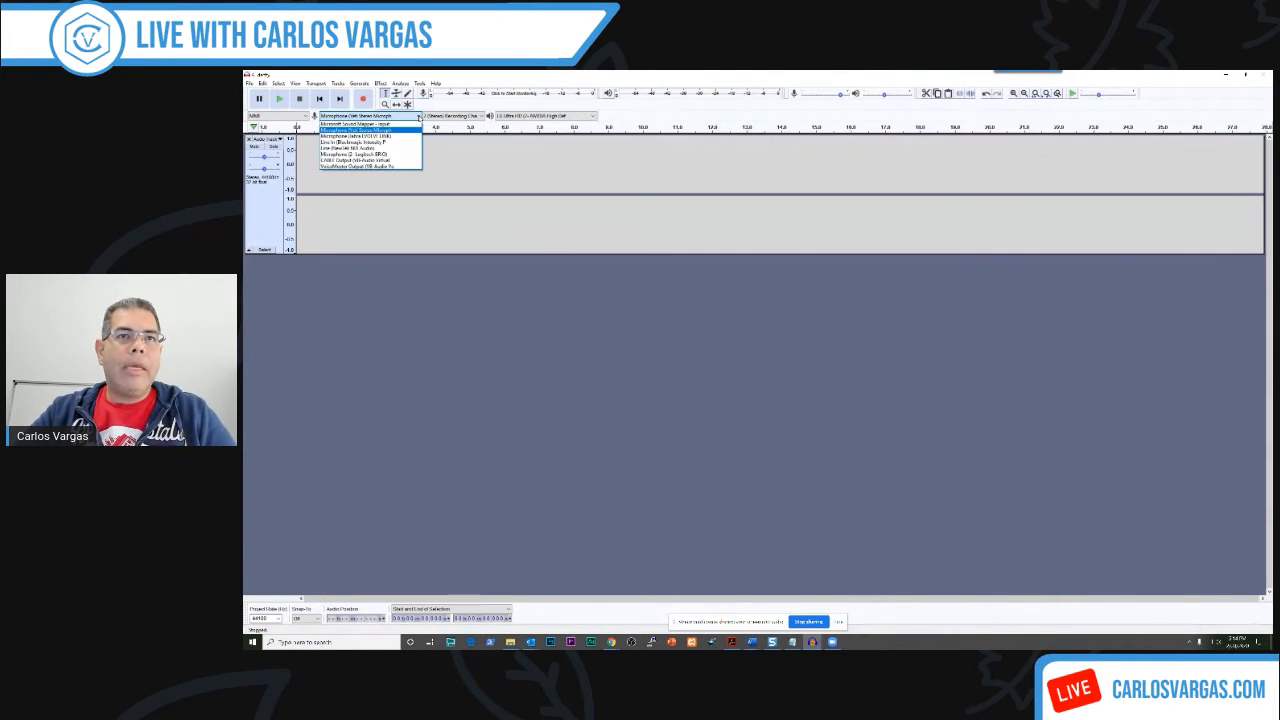
click(419, 117)
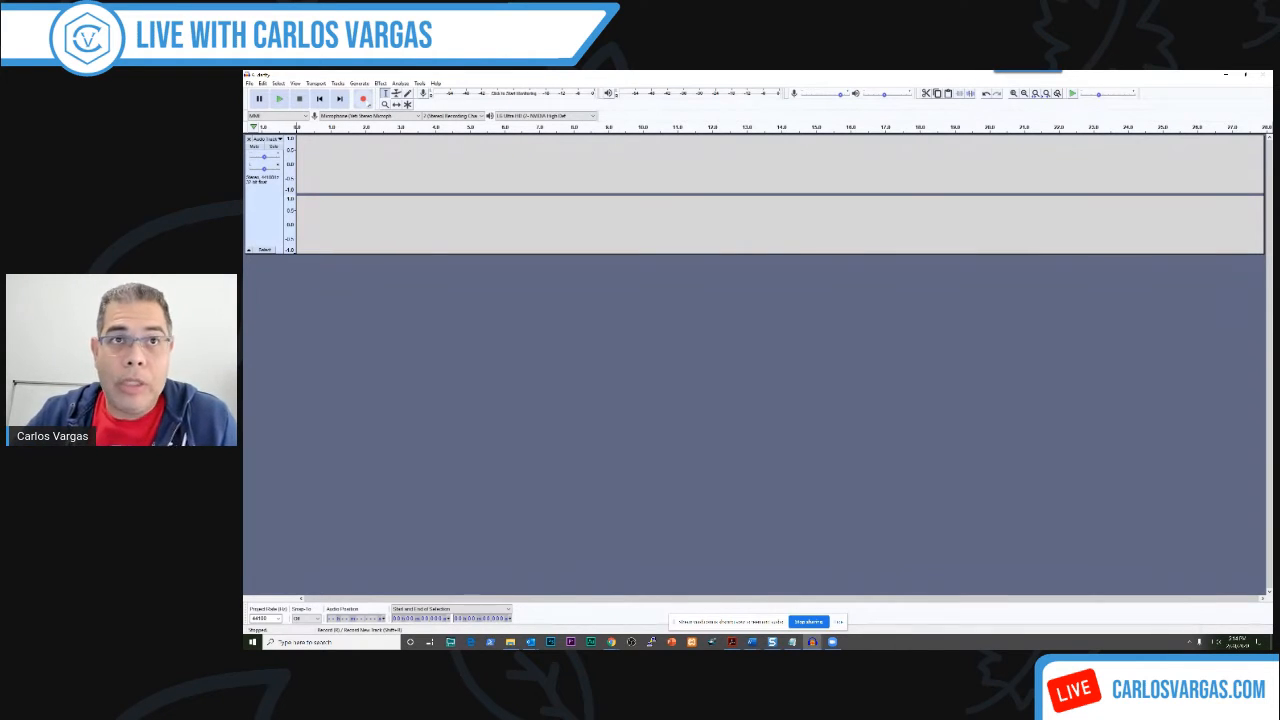
key(r)
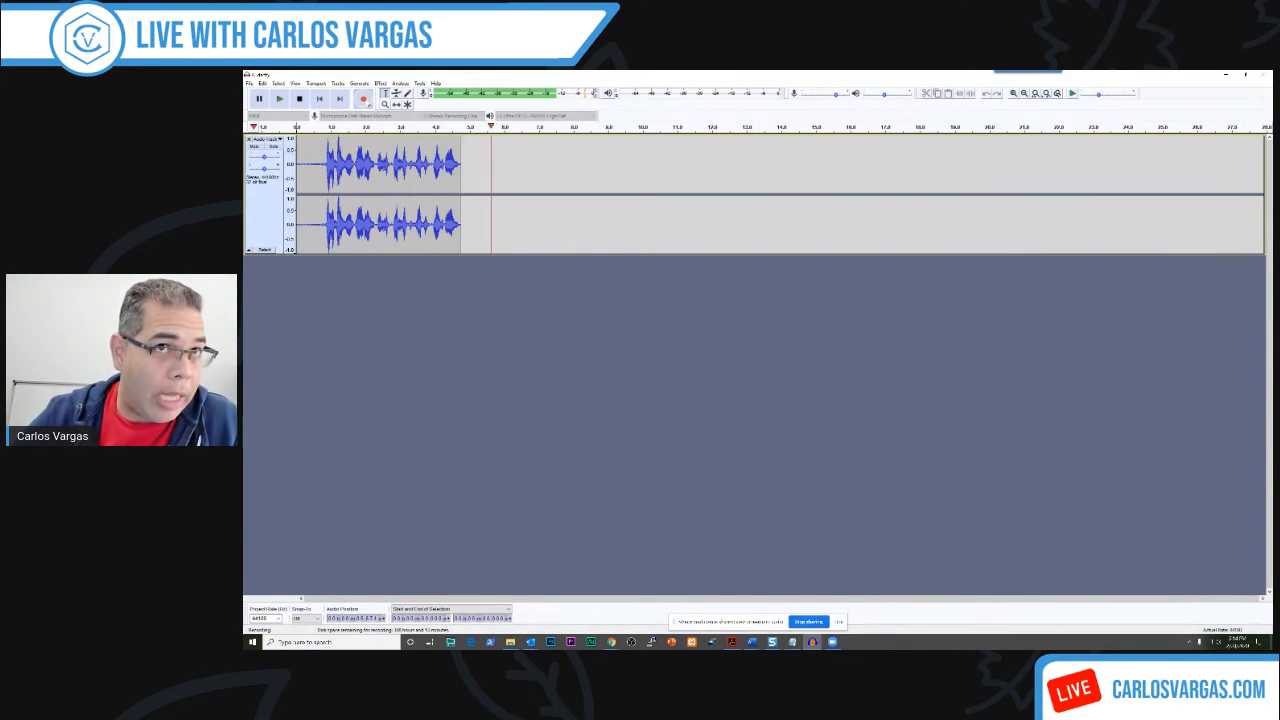
key(space)
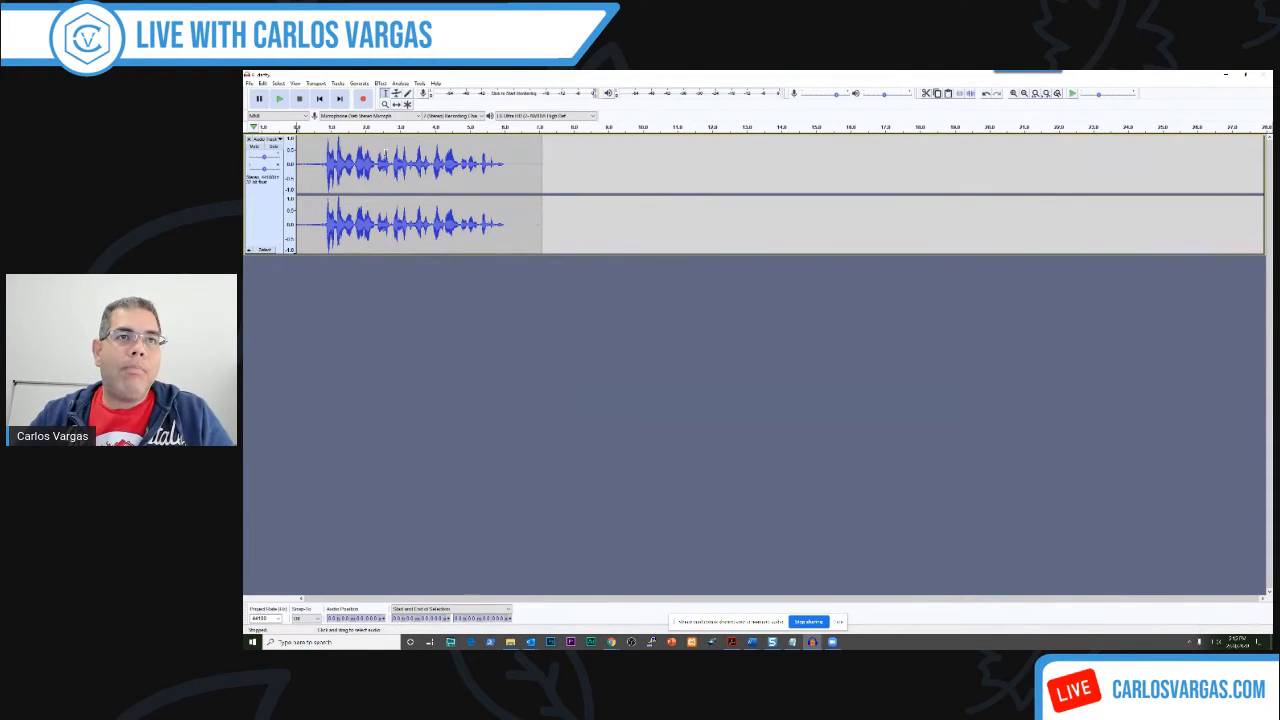
Step: Play the voice recording from the start and stop the playback
click(297, 127)
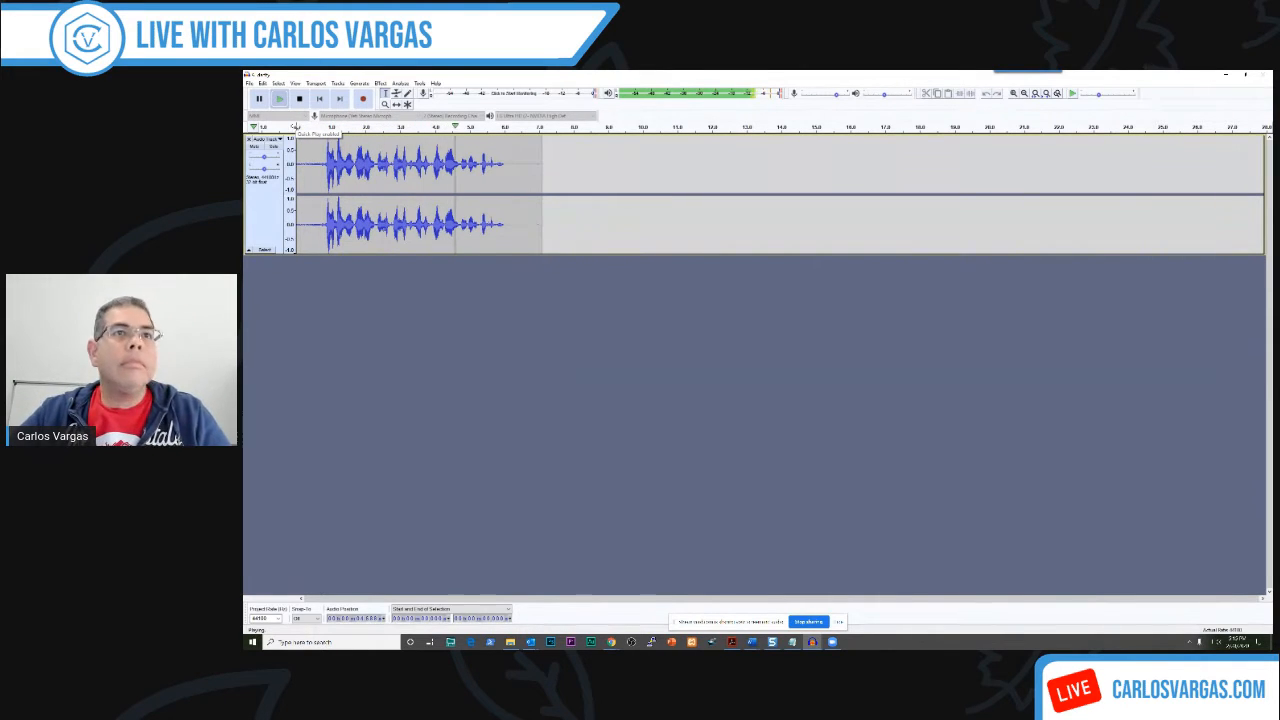
click(300, 101)
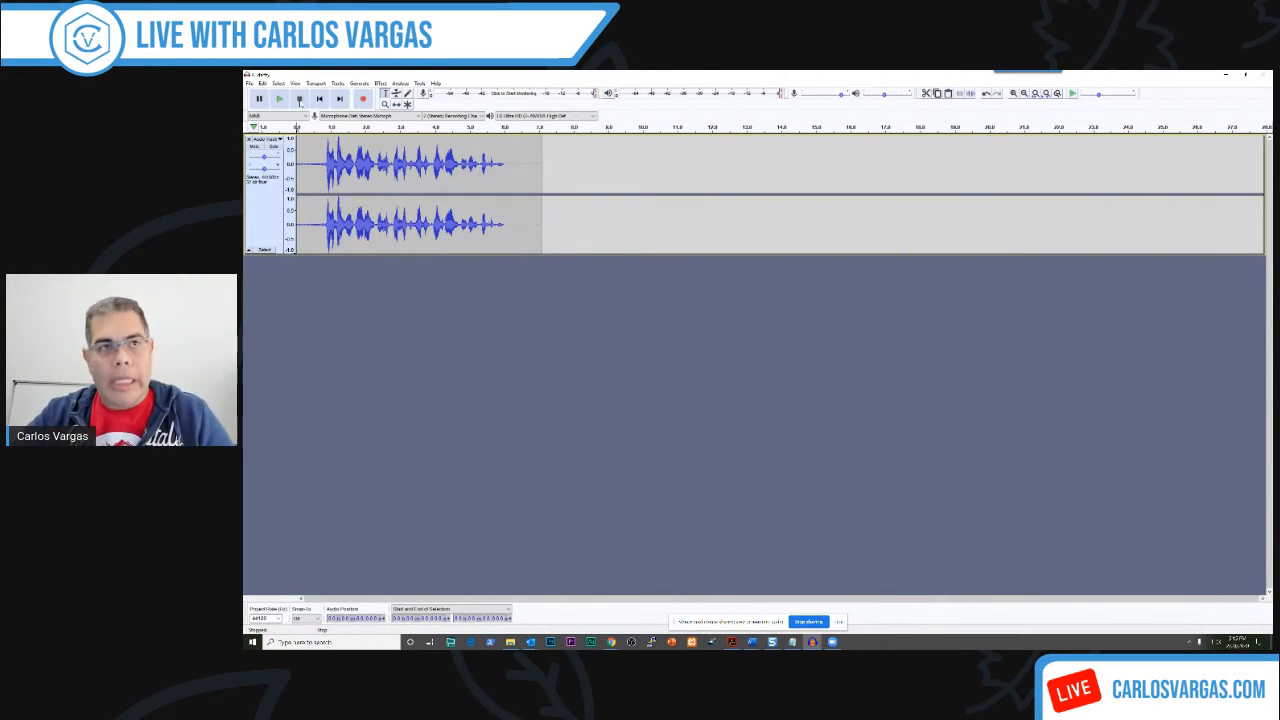
Step: Start a WAV export of the voice recording and open the Podcast Files folder on the Desktop as its destination
click(249, 84)
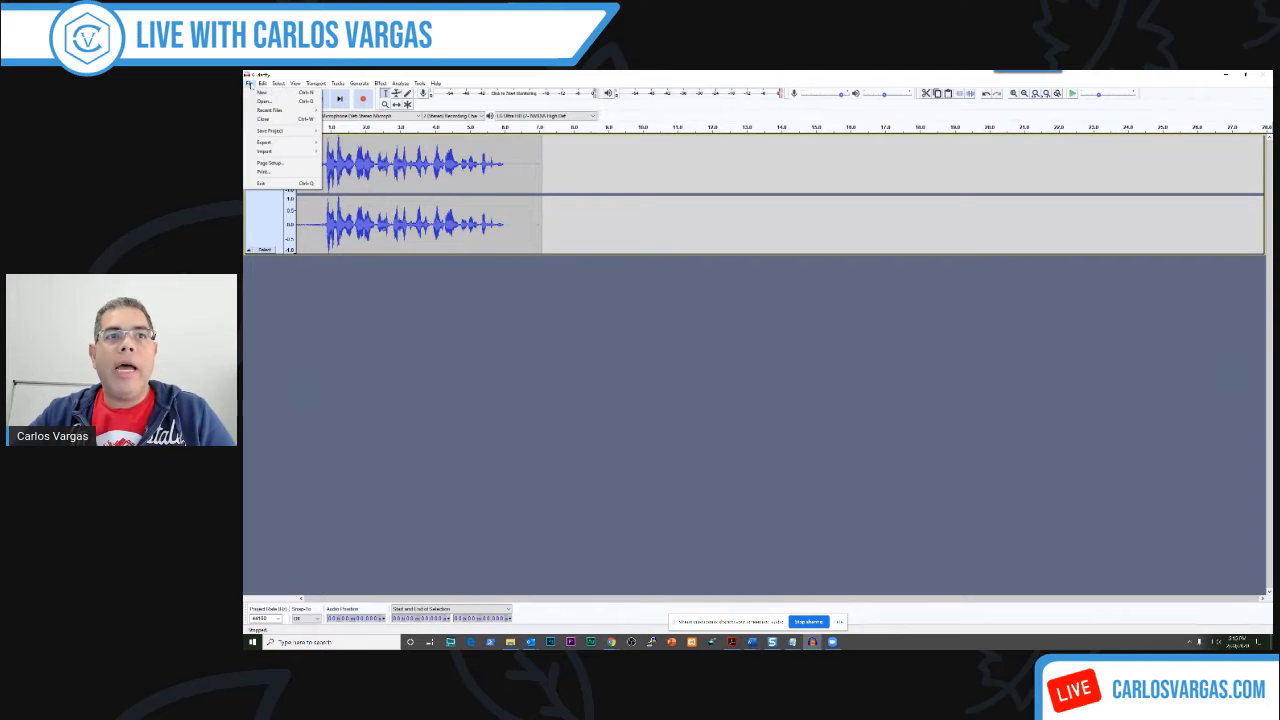
mouse_move(284, 153)
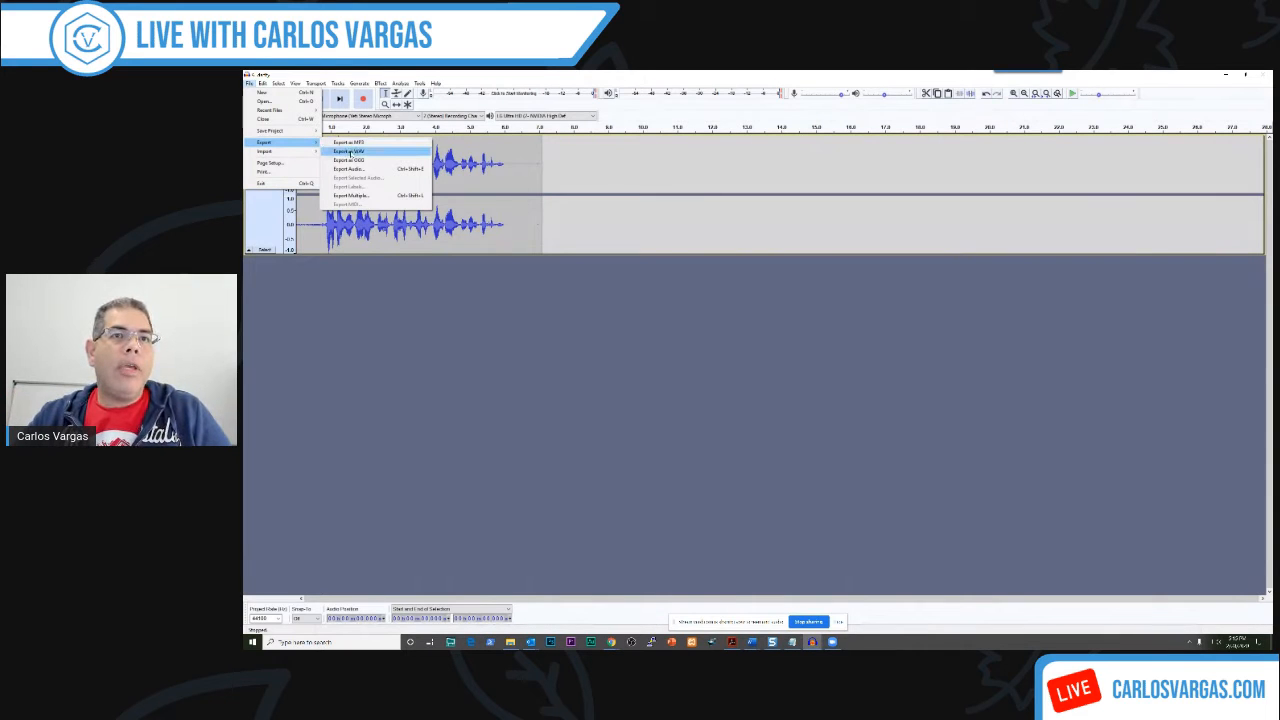
click(348, 151)
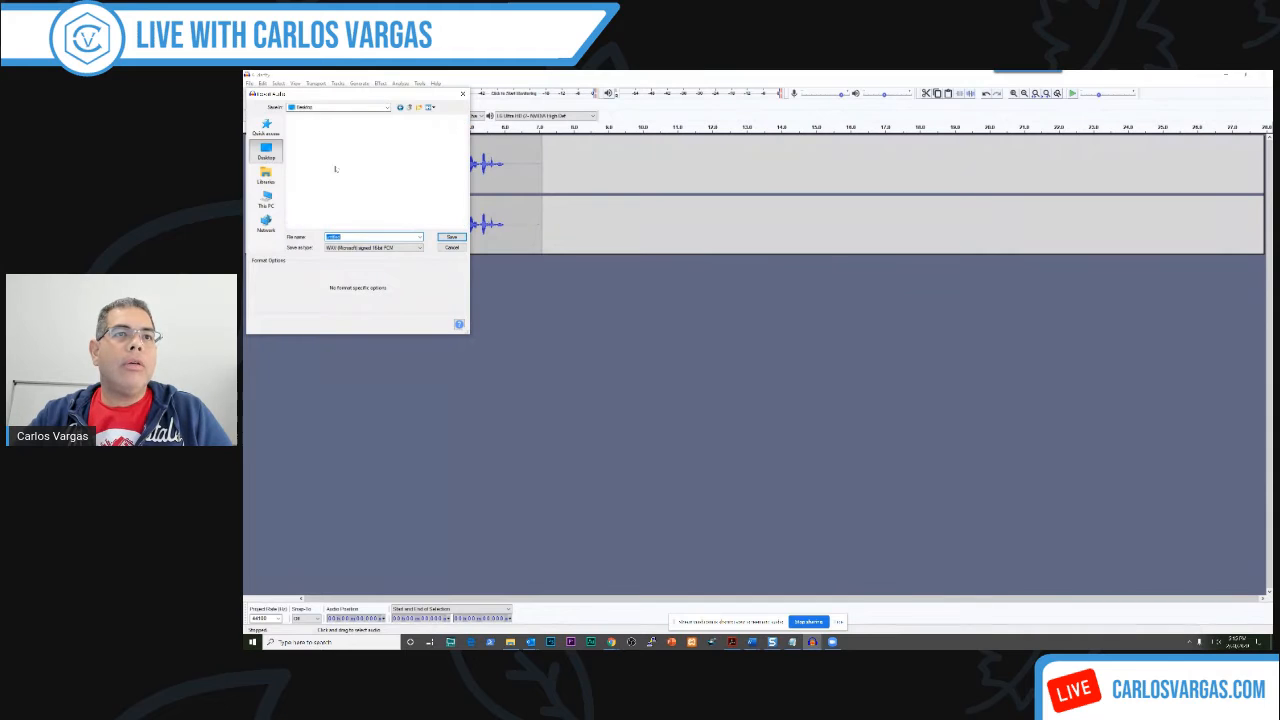
click(328, 184)
key(p)
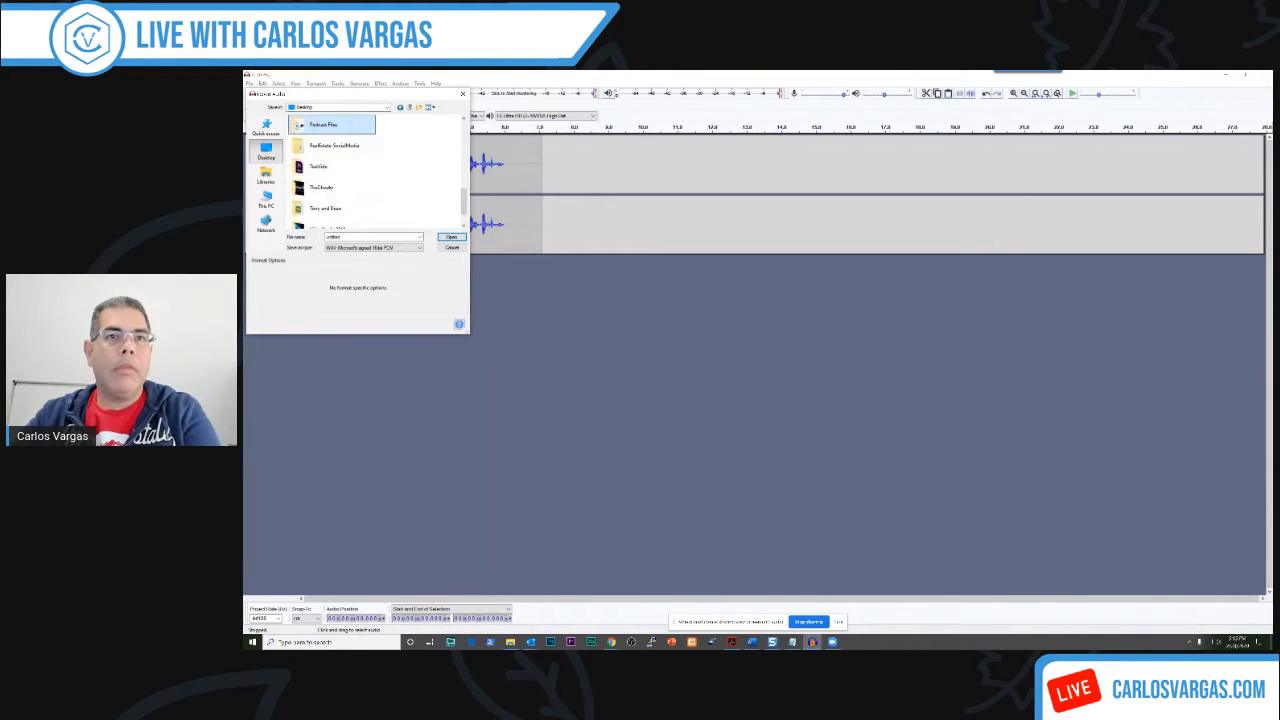
double_click(325, 131)
Step: Name the exported file IntroVoice and save it with empty metadata tags
double_click(343, 236)
key(BackSpace)
text(Intro)
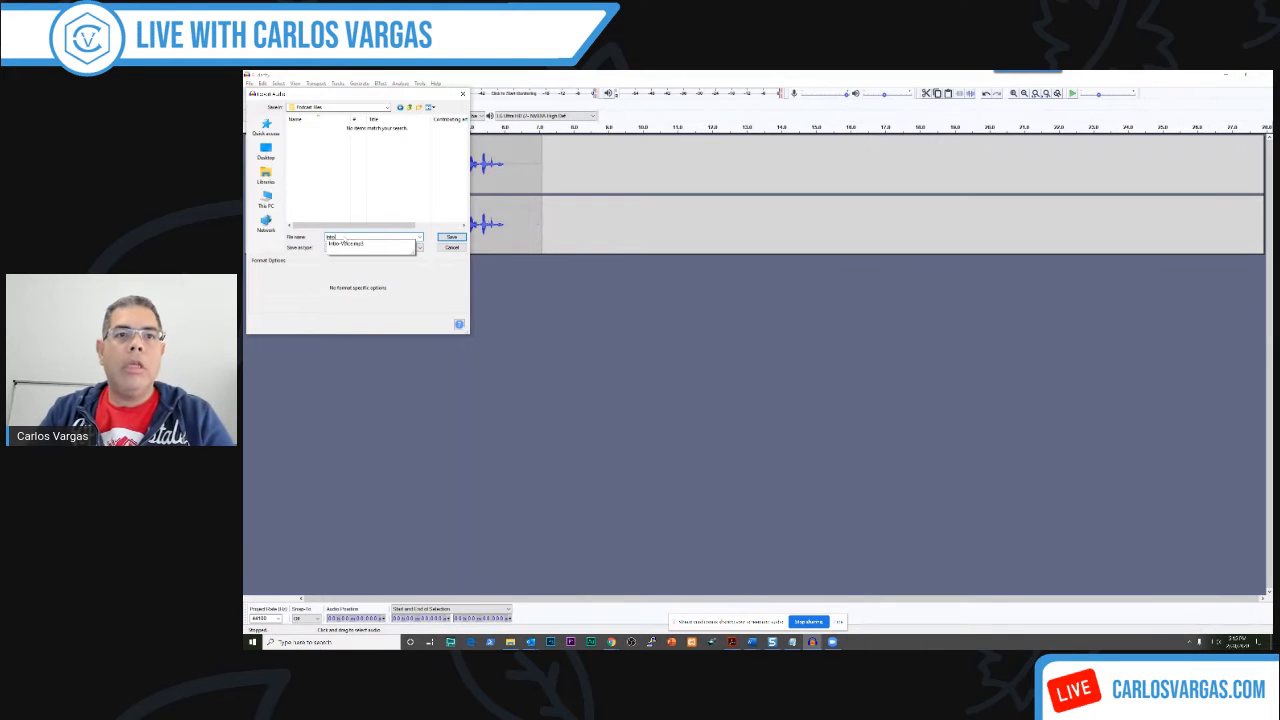
text(Voice)
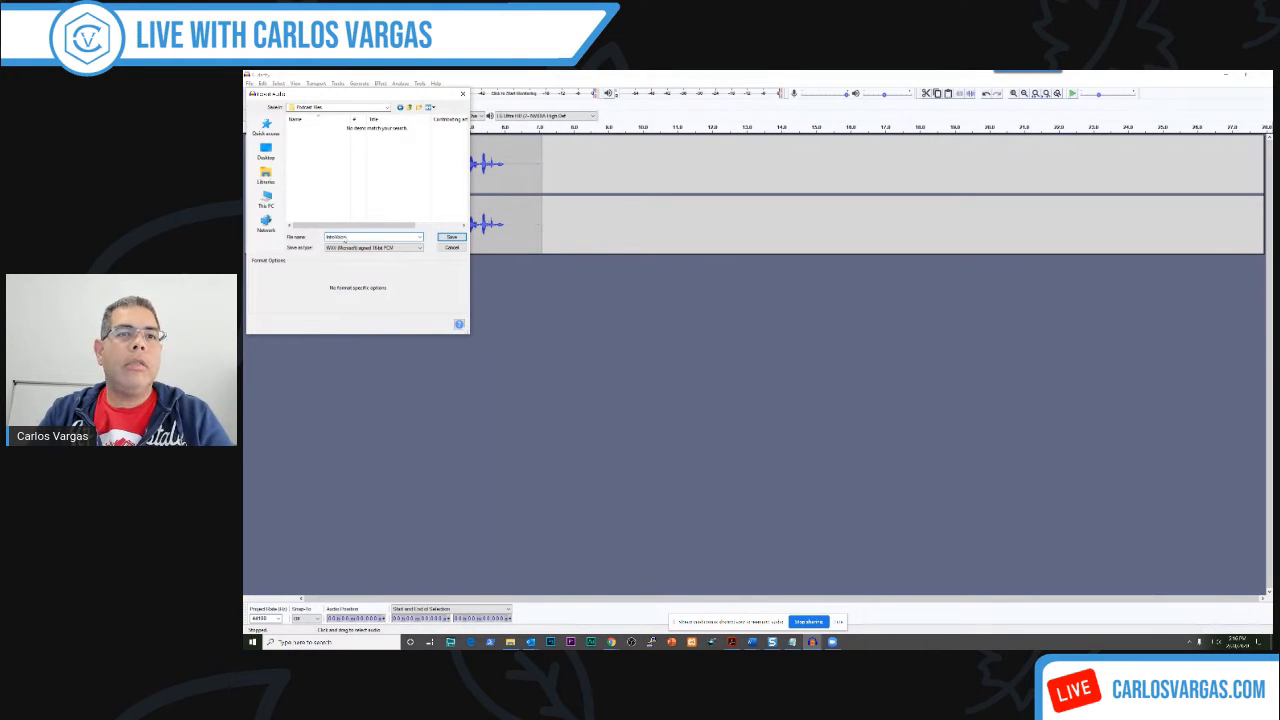
key(BackSpace)
key(BackSpace)
key(BackSpace)
text(_16)
key(Return)
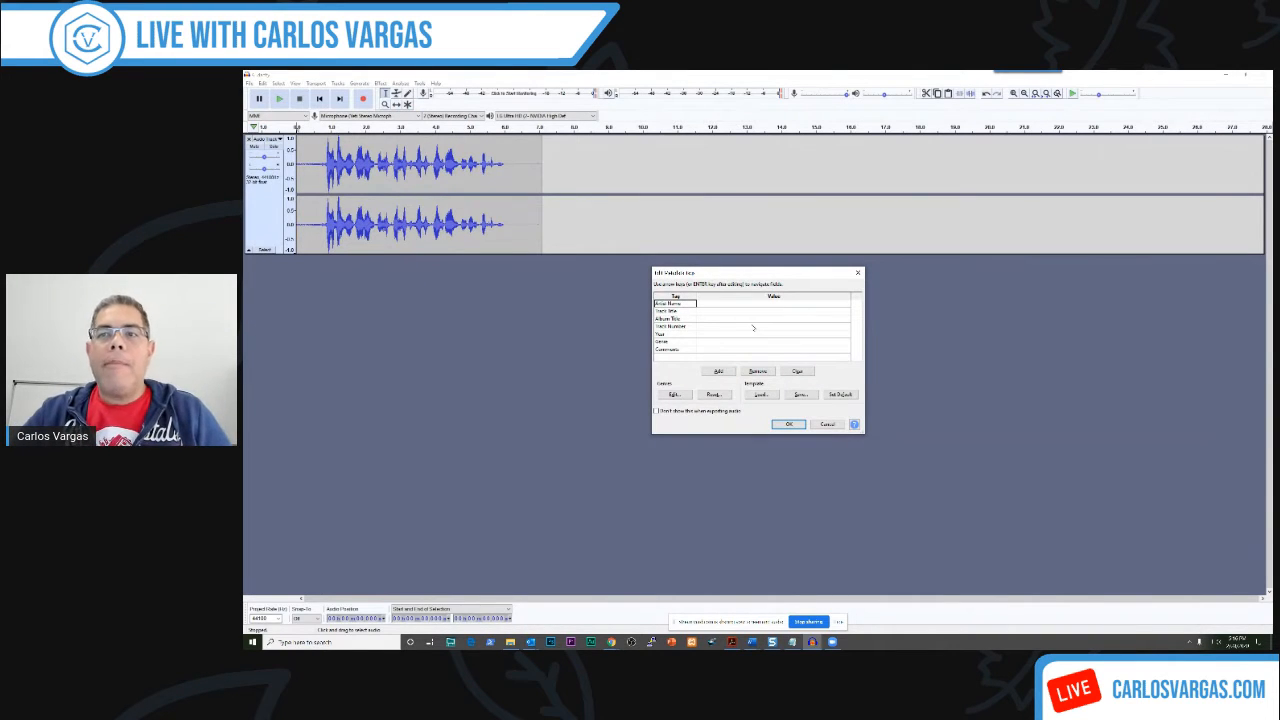
click(785, 427)
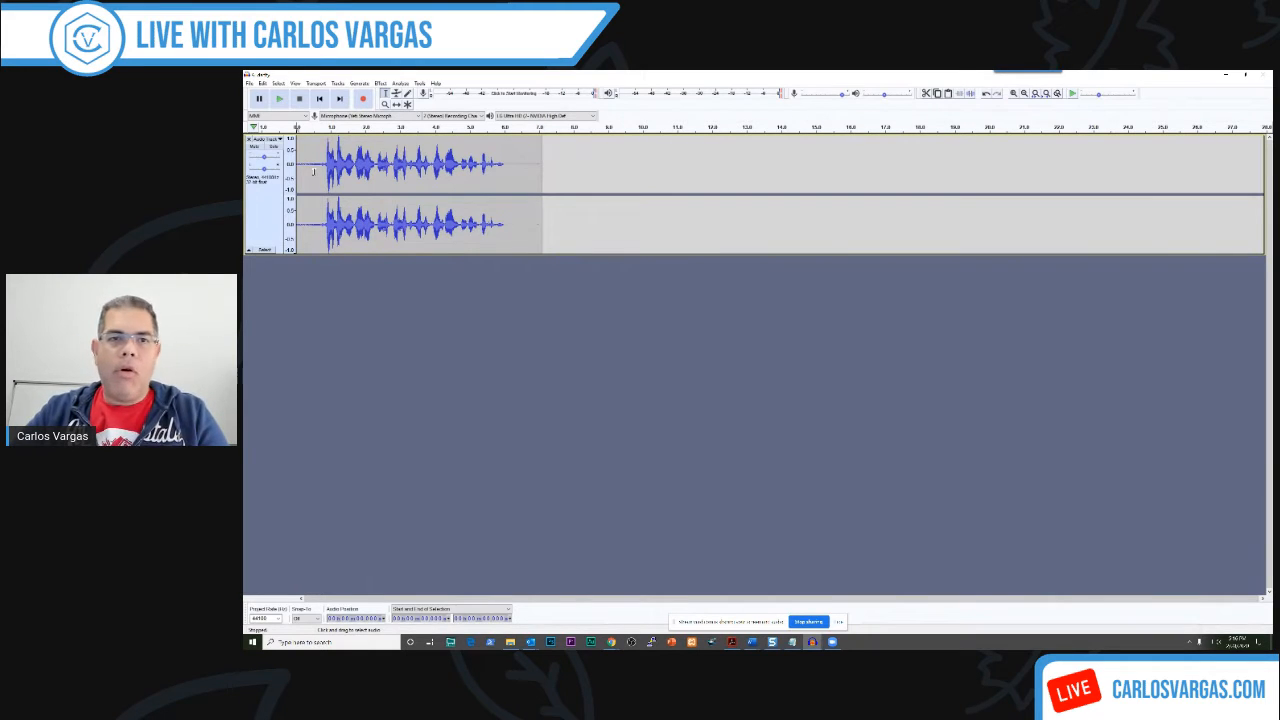
Step: Import the "Destiny Leads the Way" music file from the Podcast Files folder and move its track above the voice track
click(250, 83)
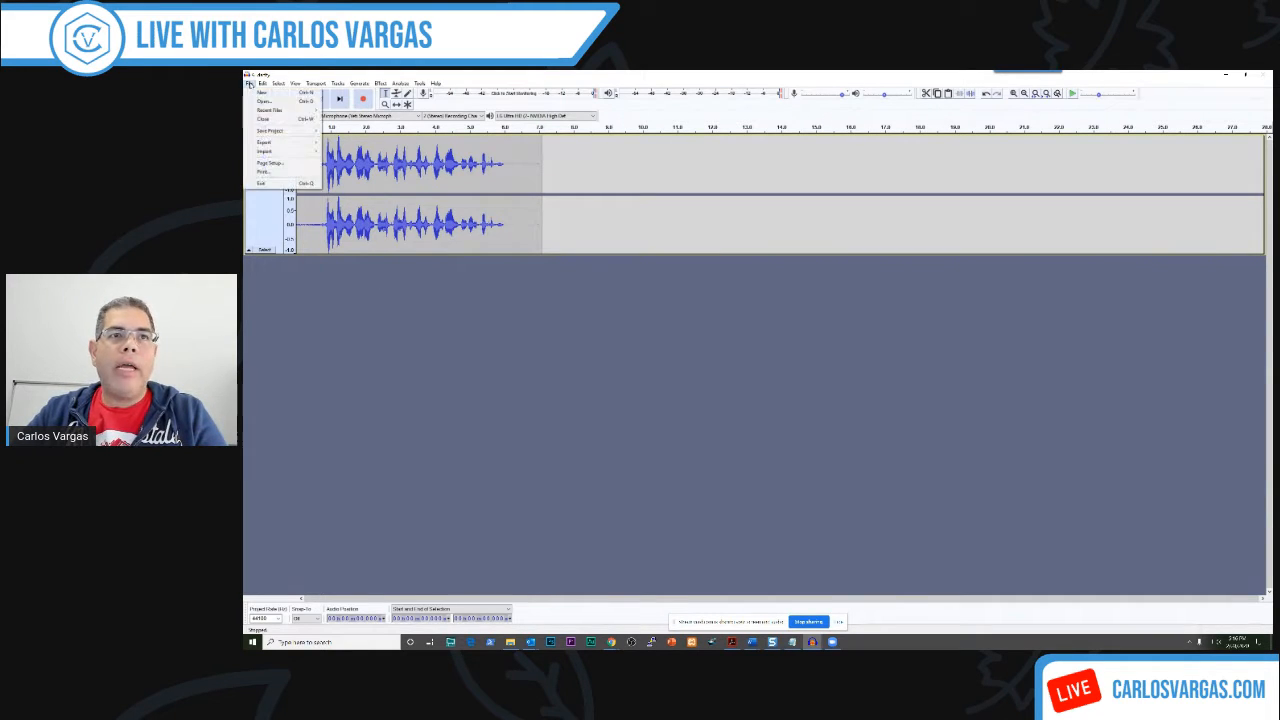
mouse_move(280, 153)
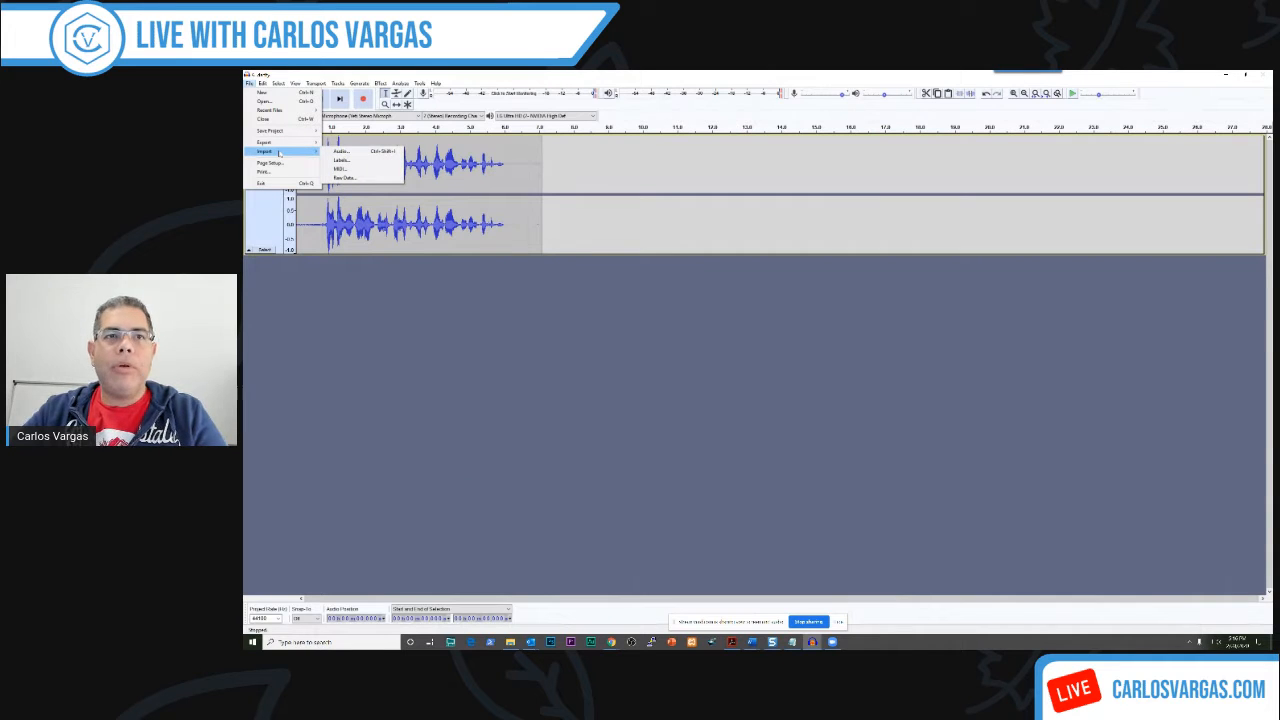
click(343, 151)
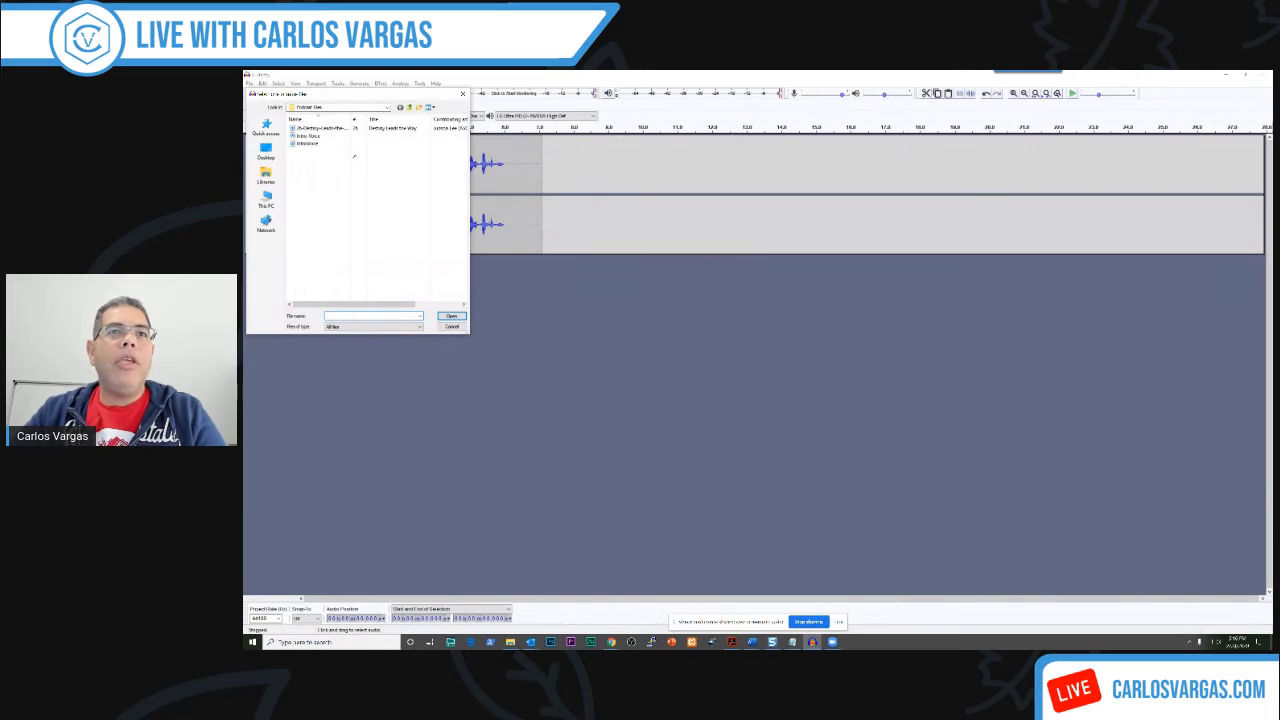
click(322, 128)
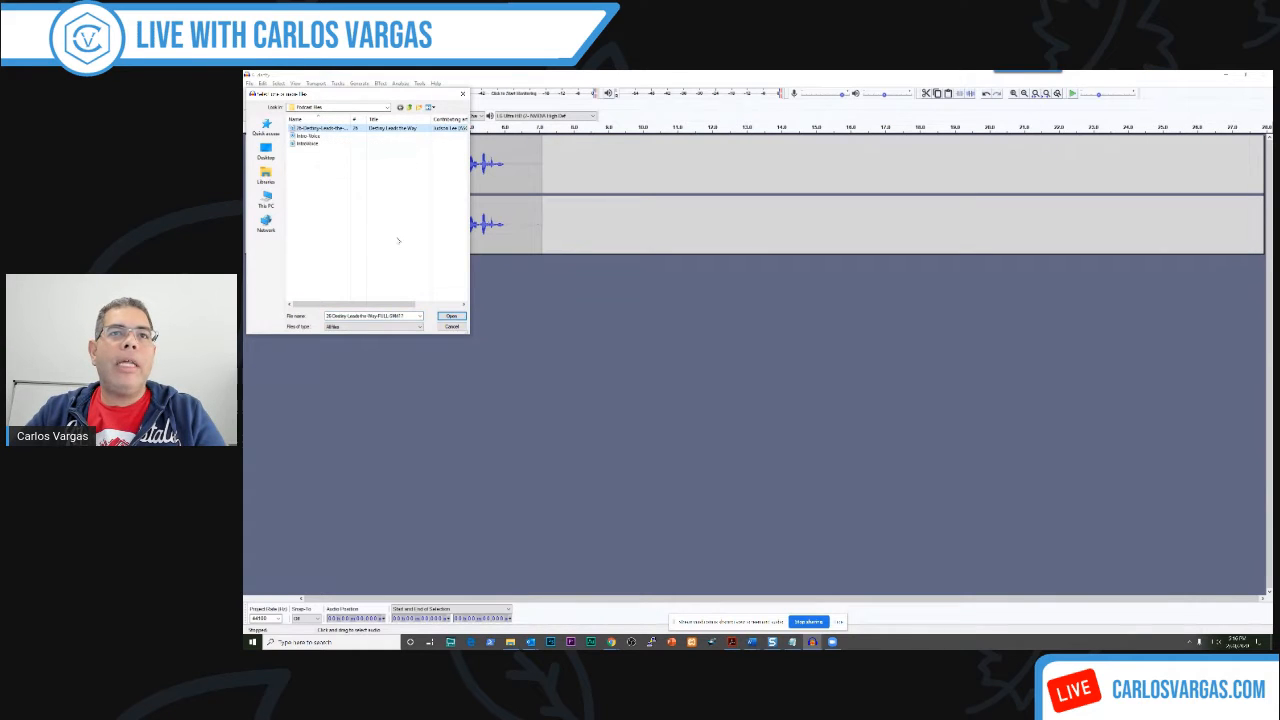
click(451, 317)
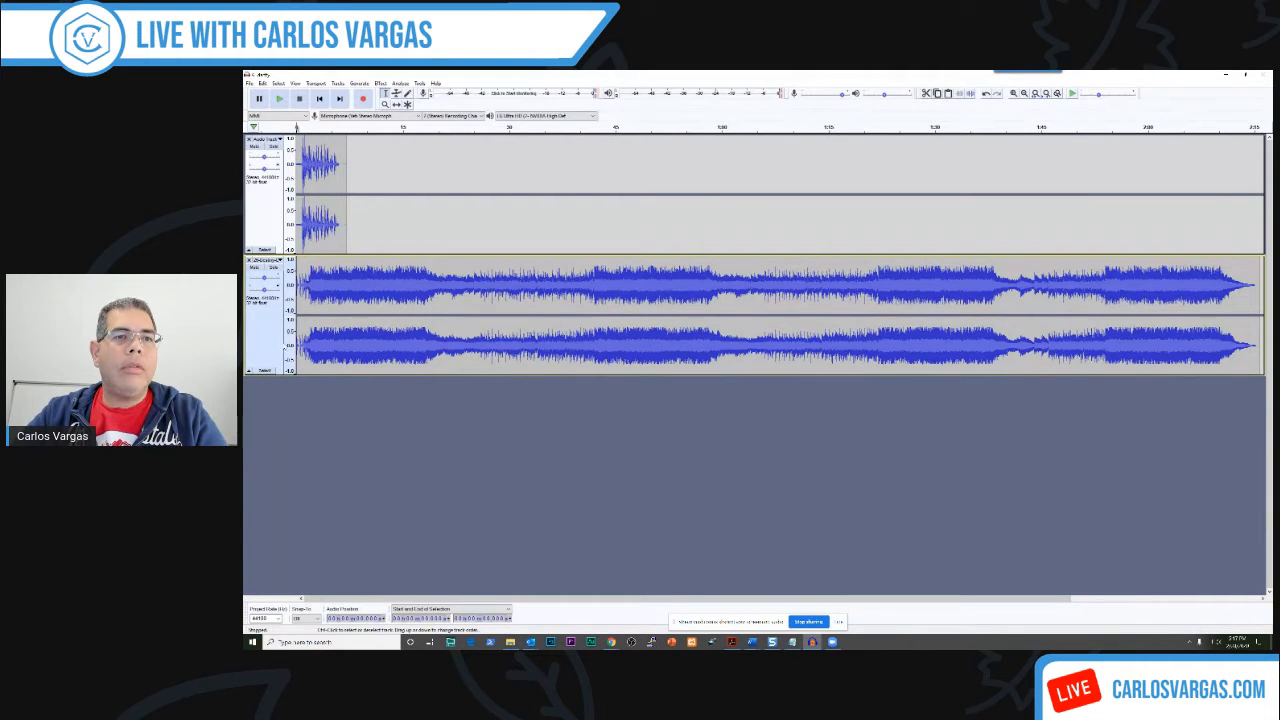
drag(270, 260, 273, 145)
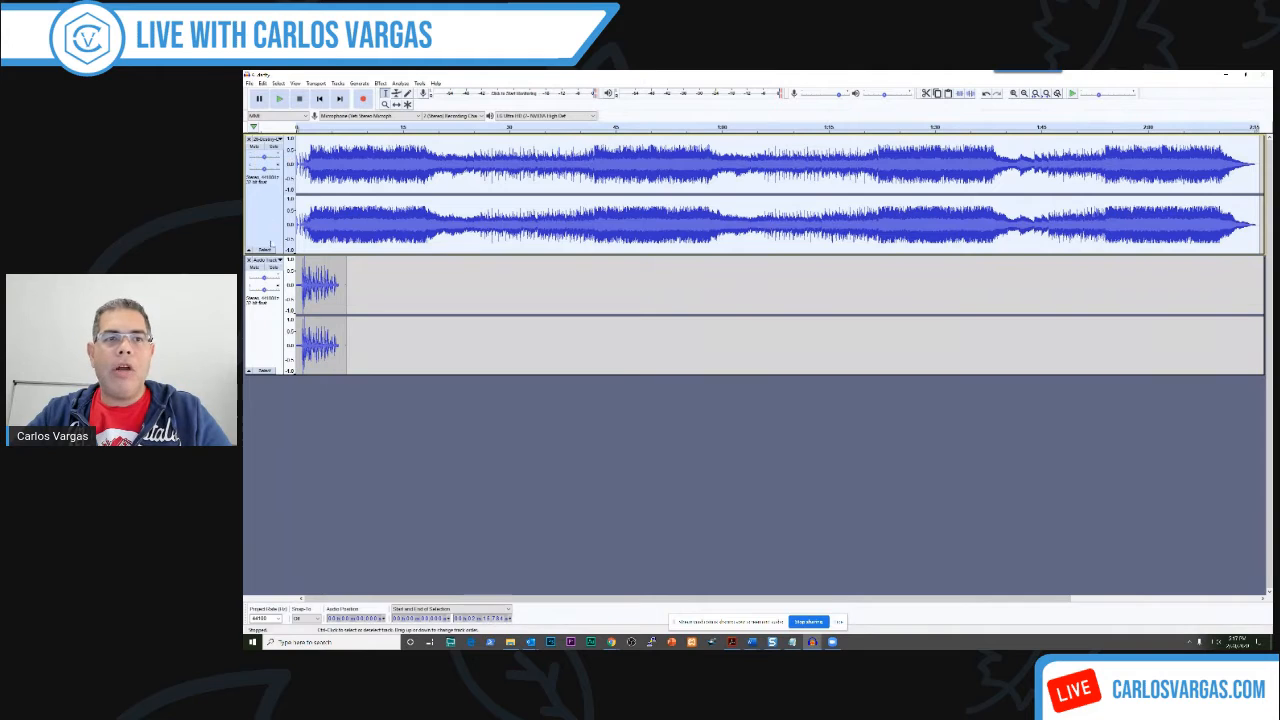
Step: Mute the voice track and listen to the music from the start and from about 16 seconds
click(254, 268)
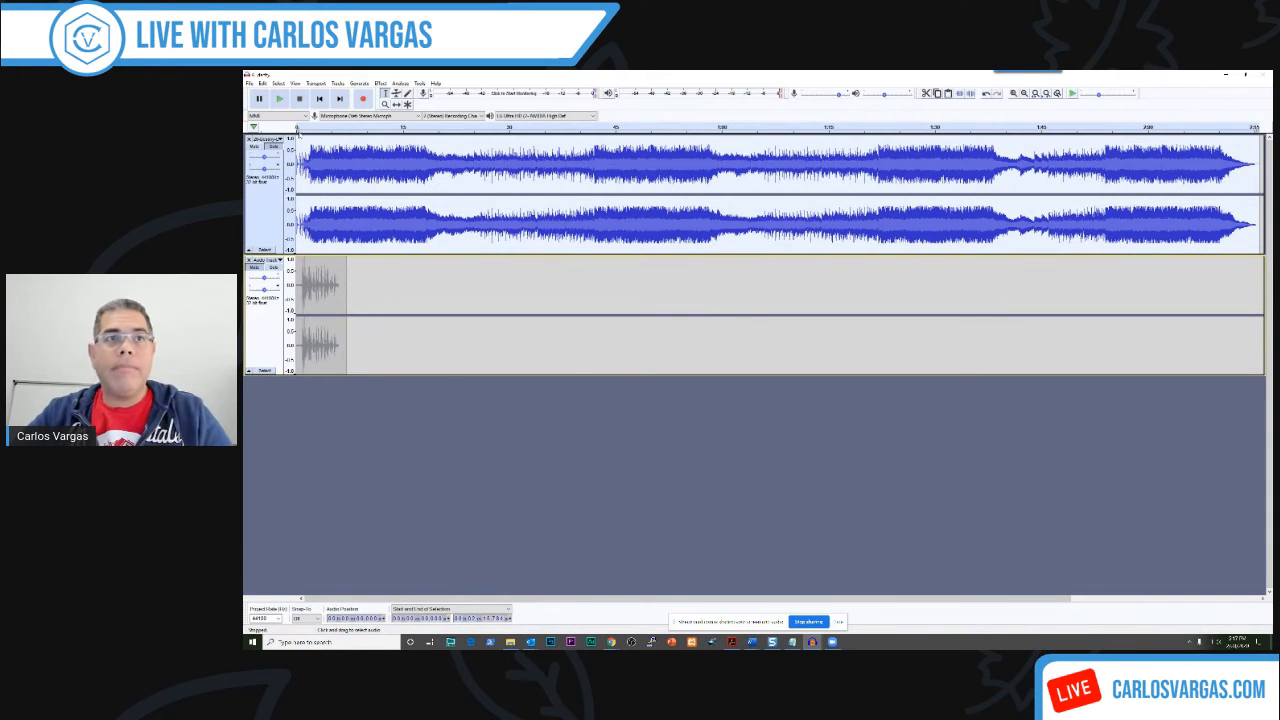
click(279, 98)
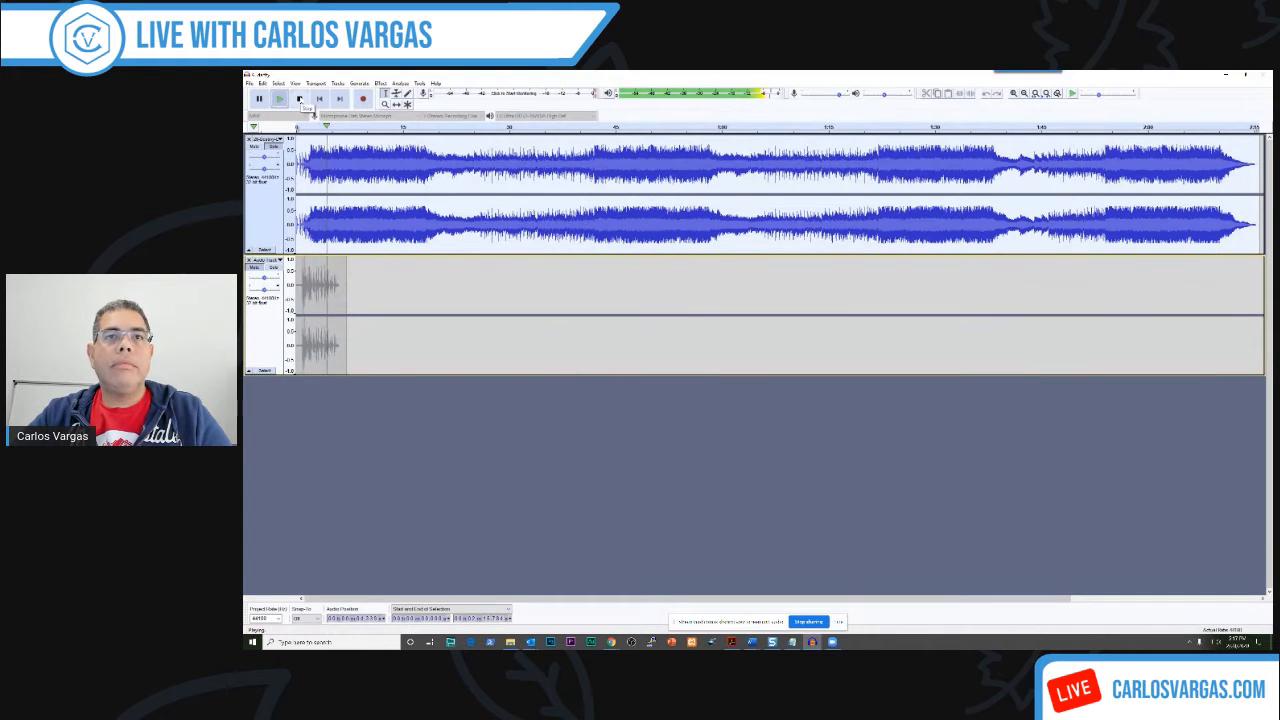
click(300, 99)
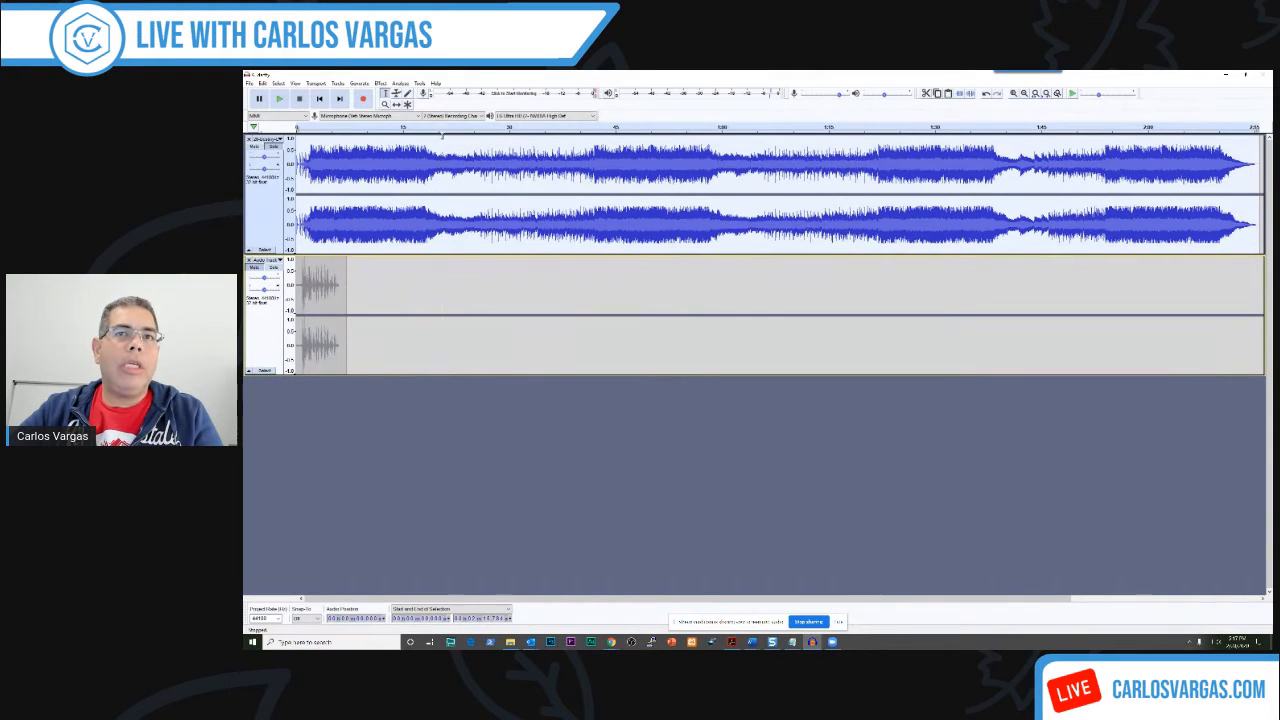
click(414, 128)
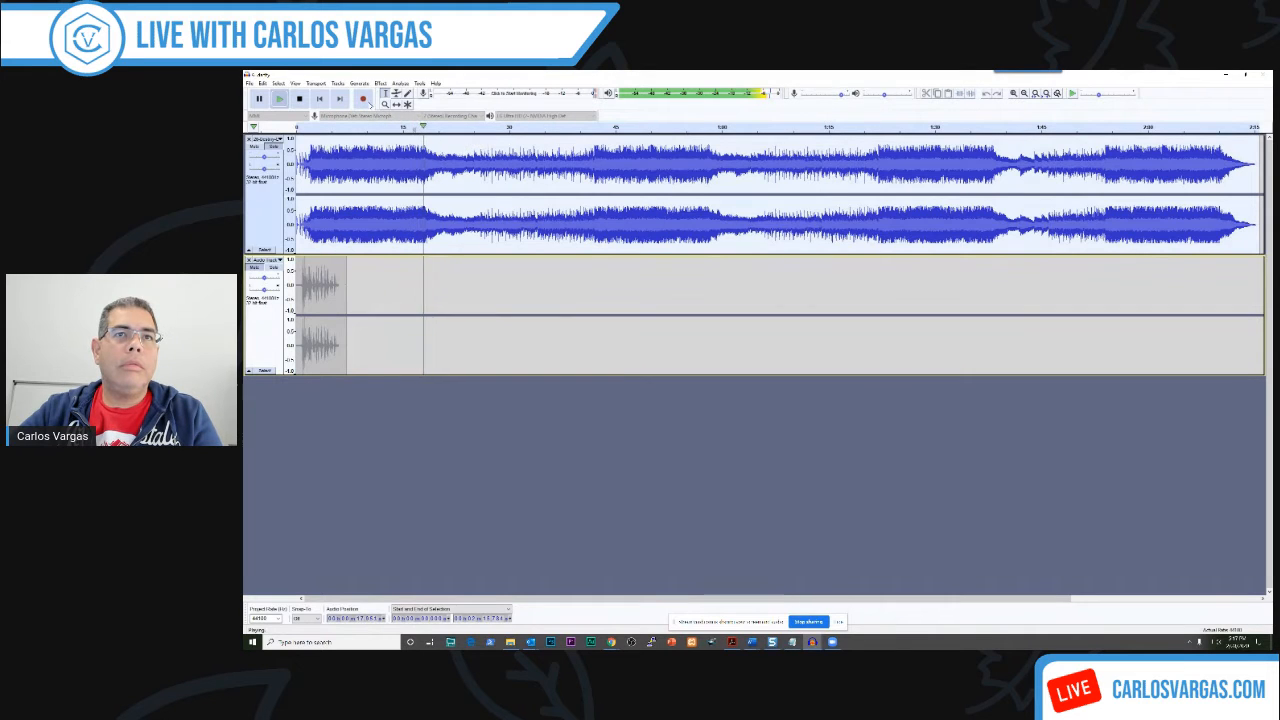
click(299, 99)
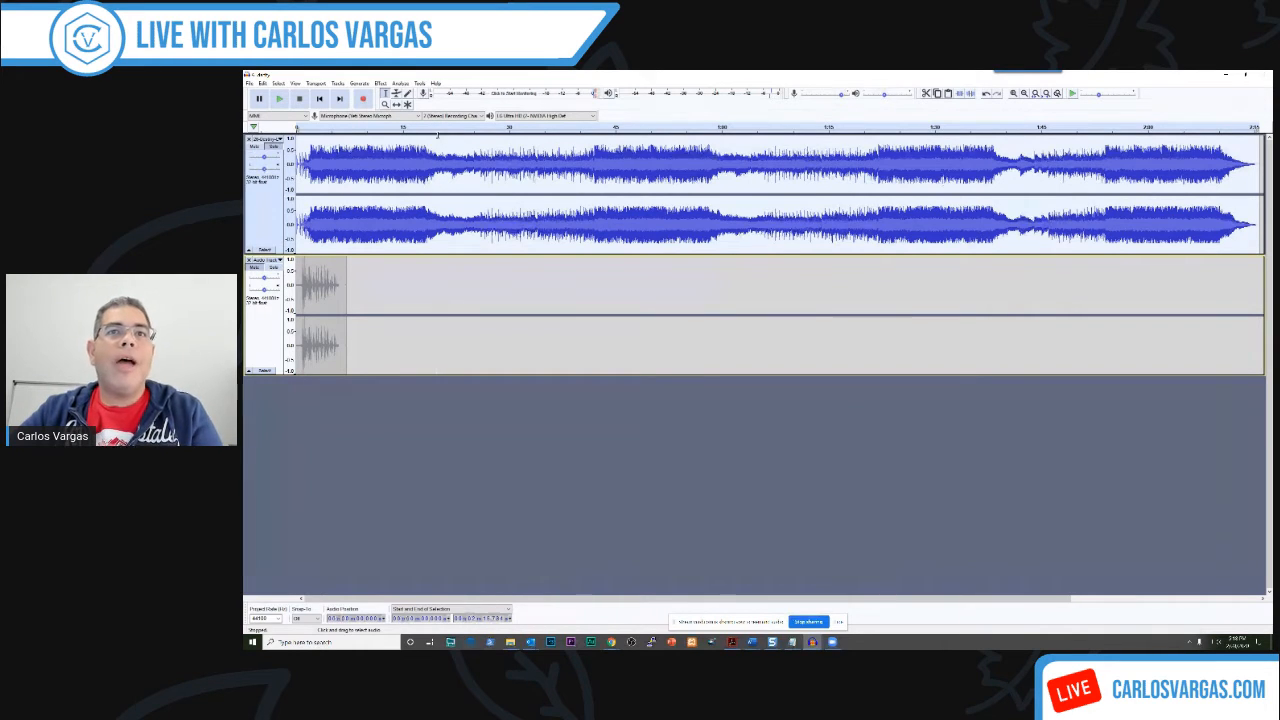
Step: Delete the music from about 20 seconds to its end and play the shortened track from the start
click(439, 140)
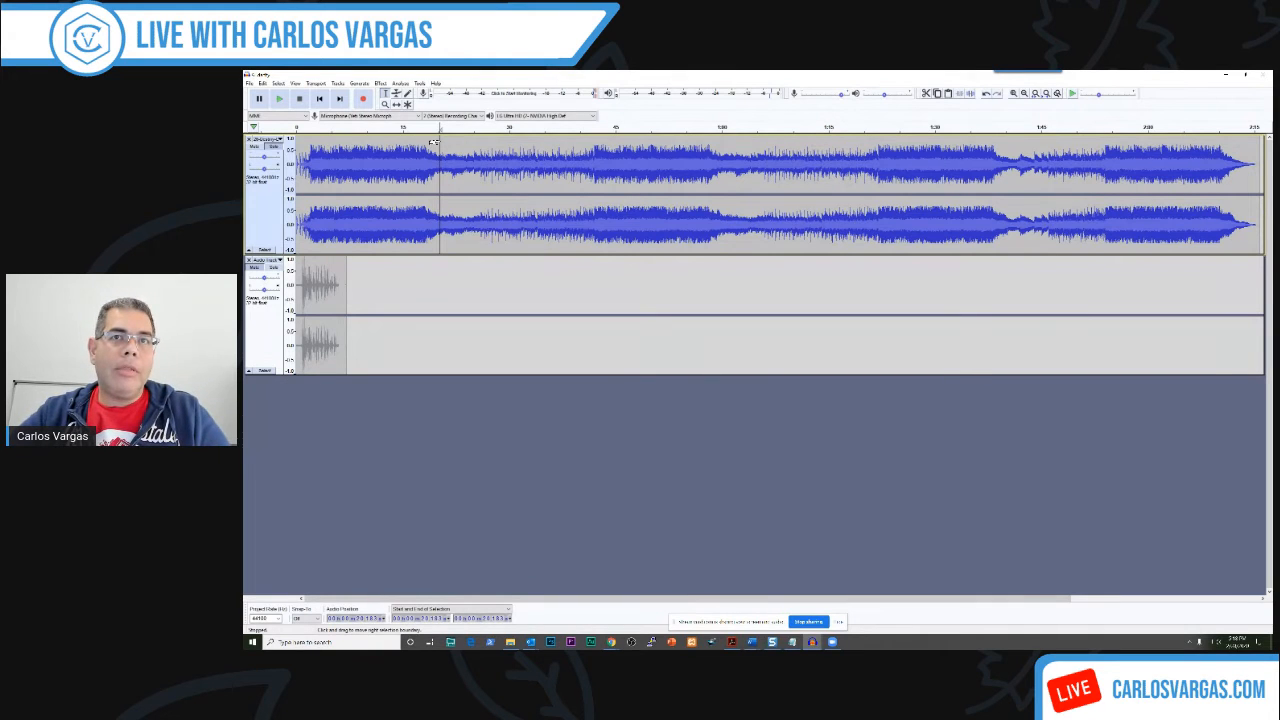
drag(434, 143, 1255, 163)
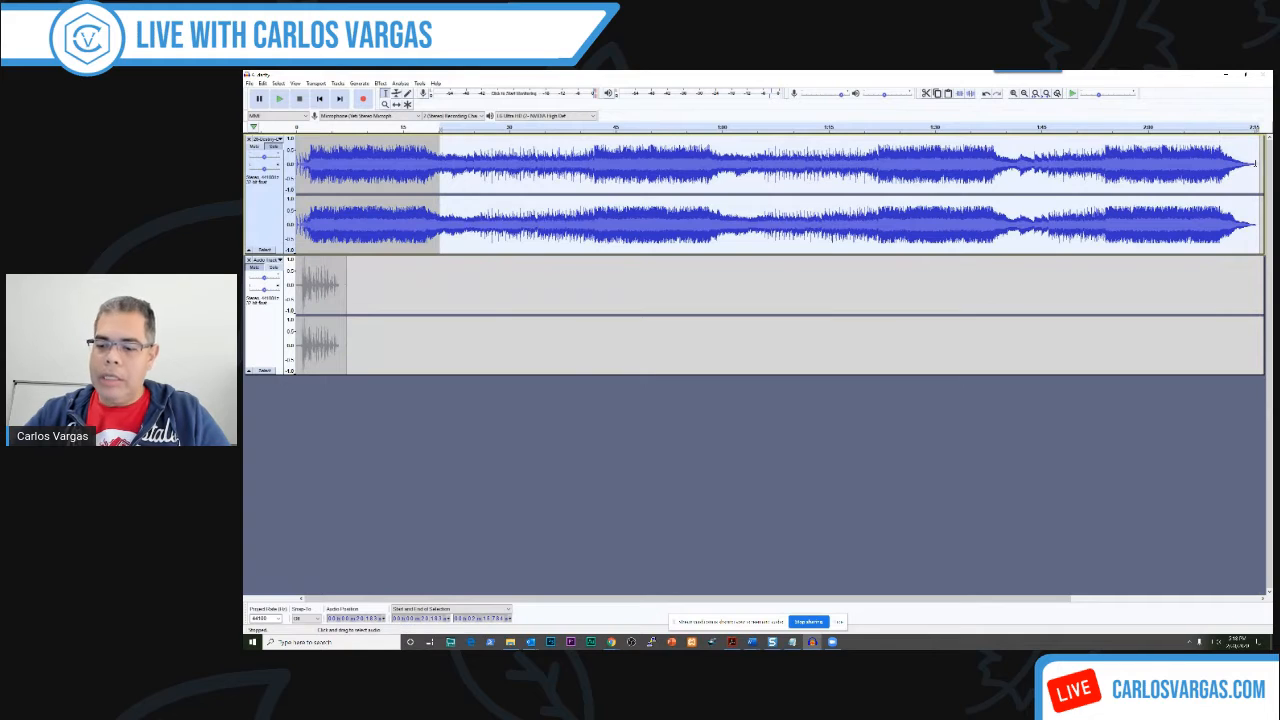
key(Delete)
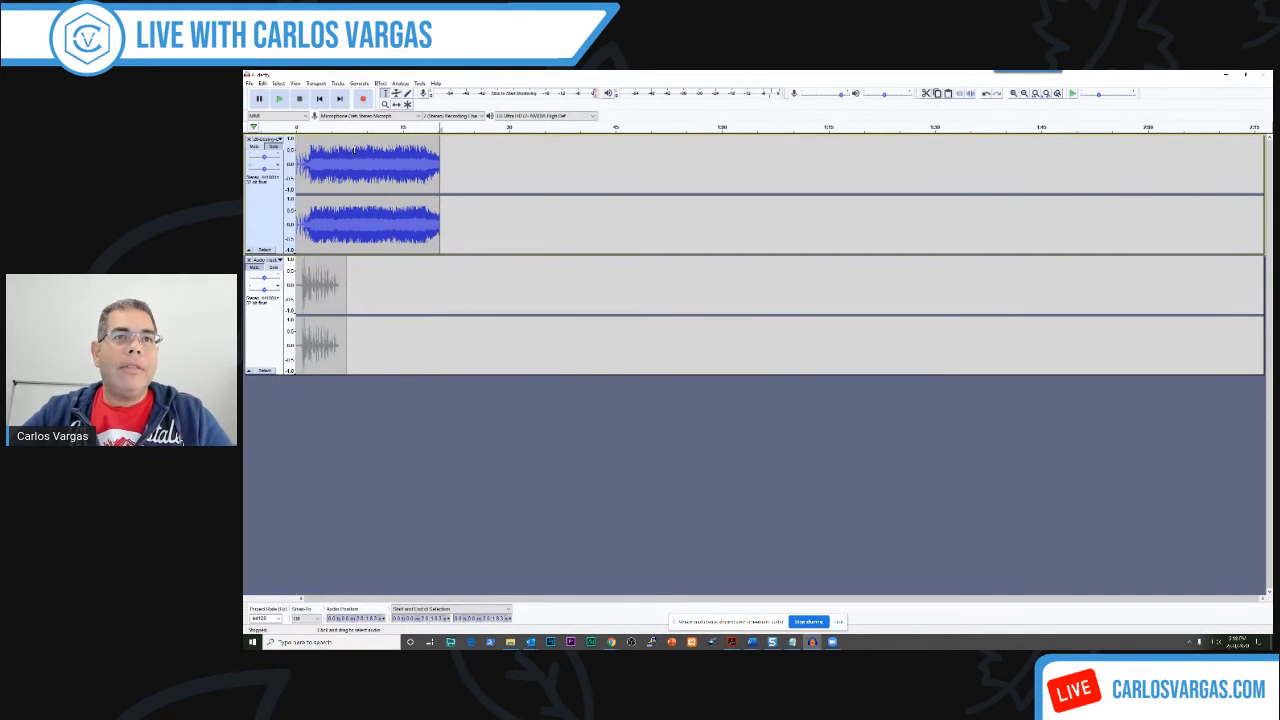
click(298, 127)
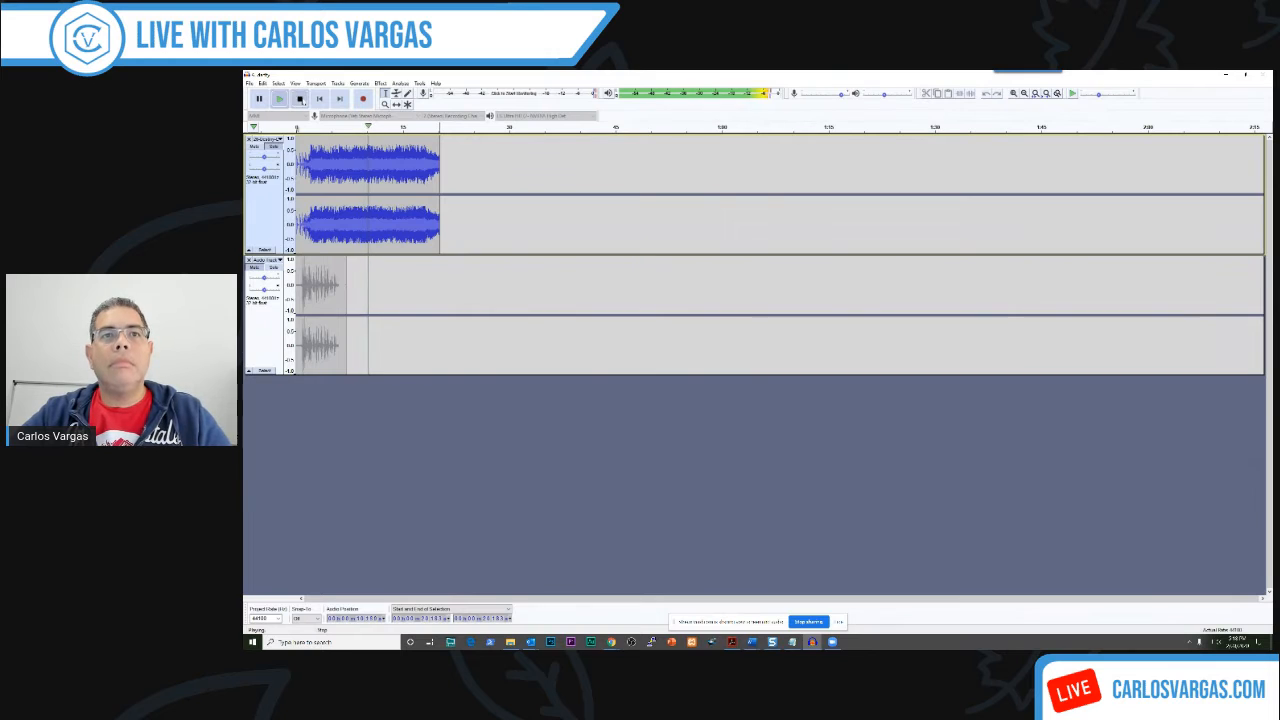
click(300, 99)
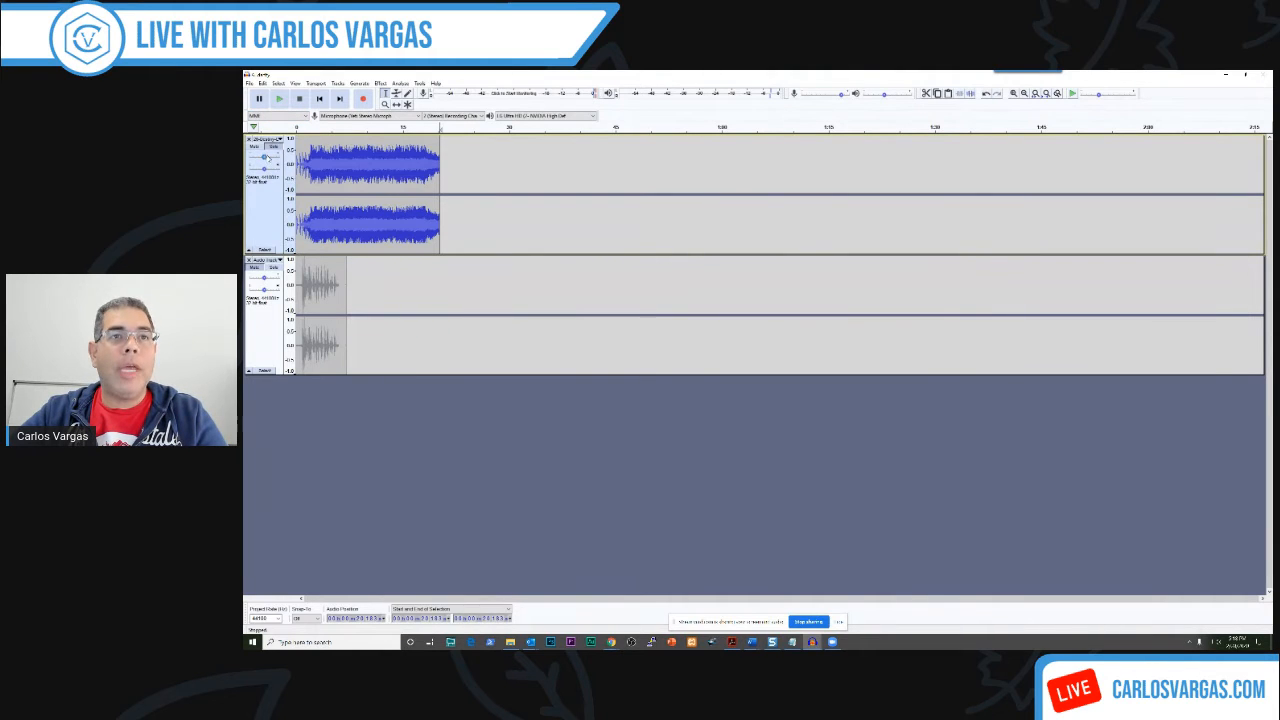
Step: Lower the music track's gain and play the track from the start to check its level
mouse_move(263, 157)
drag(263, 157, 261, 157)
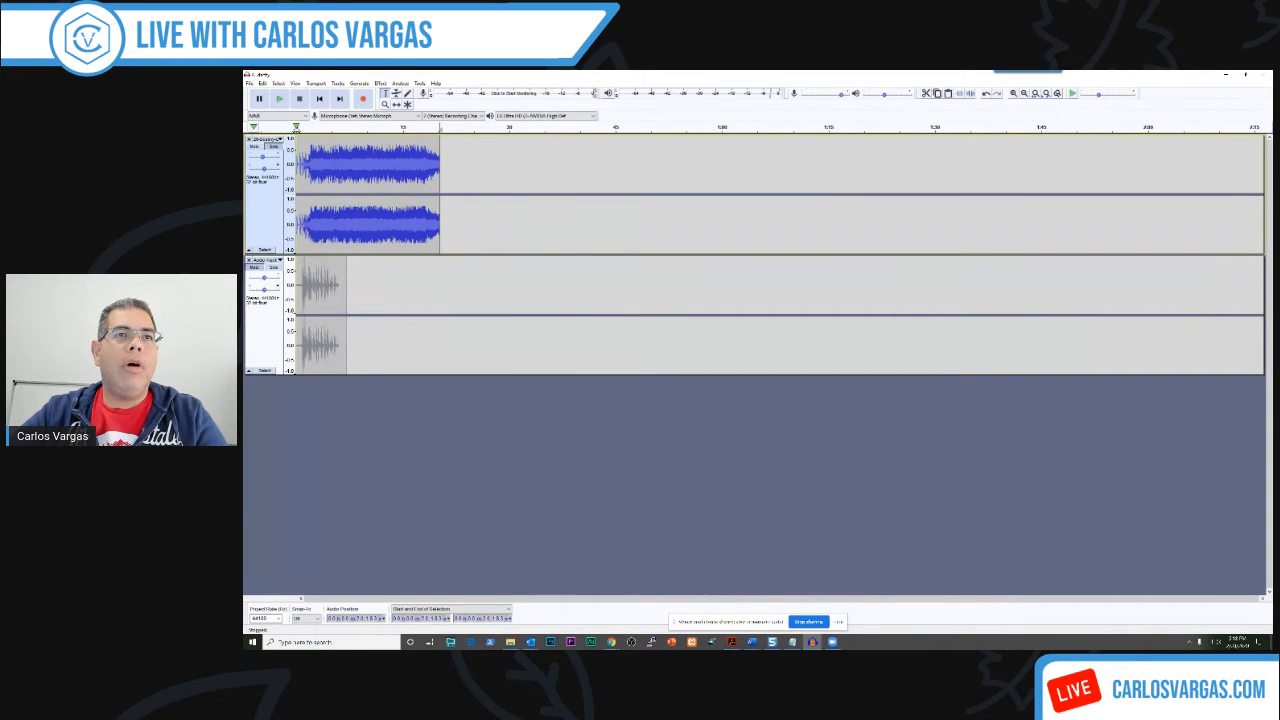
click(297, 128)
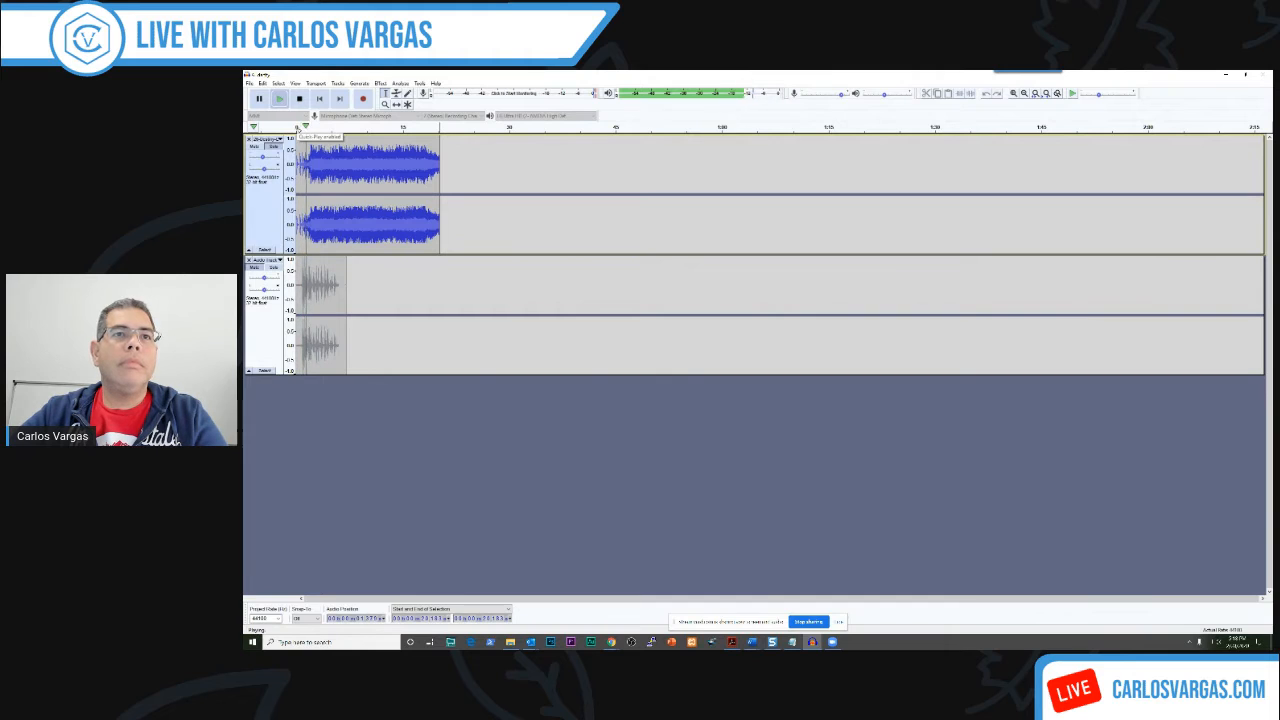
drag(263, 157, 261, 158)
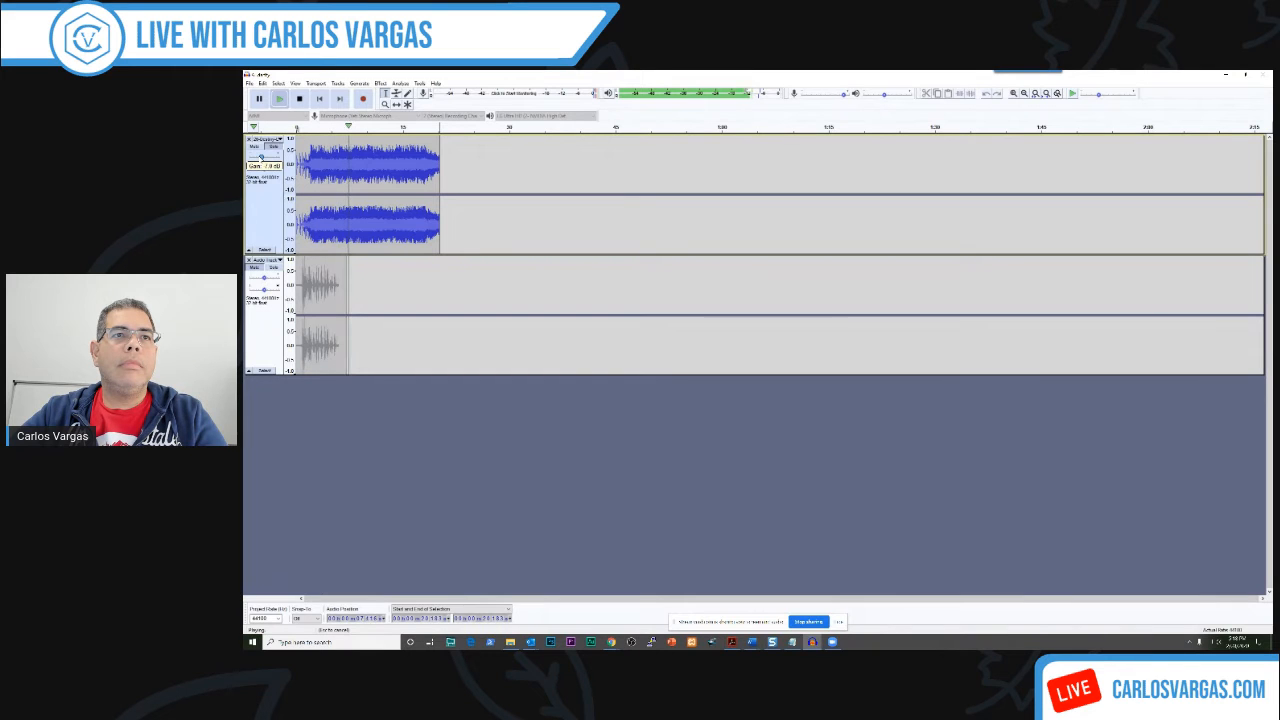
click(299, 99)
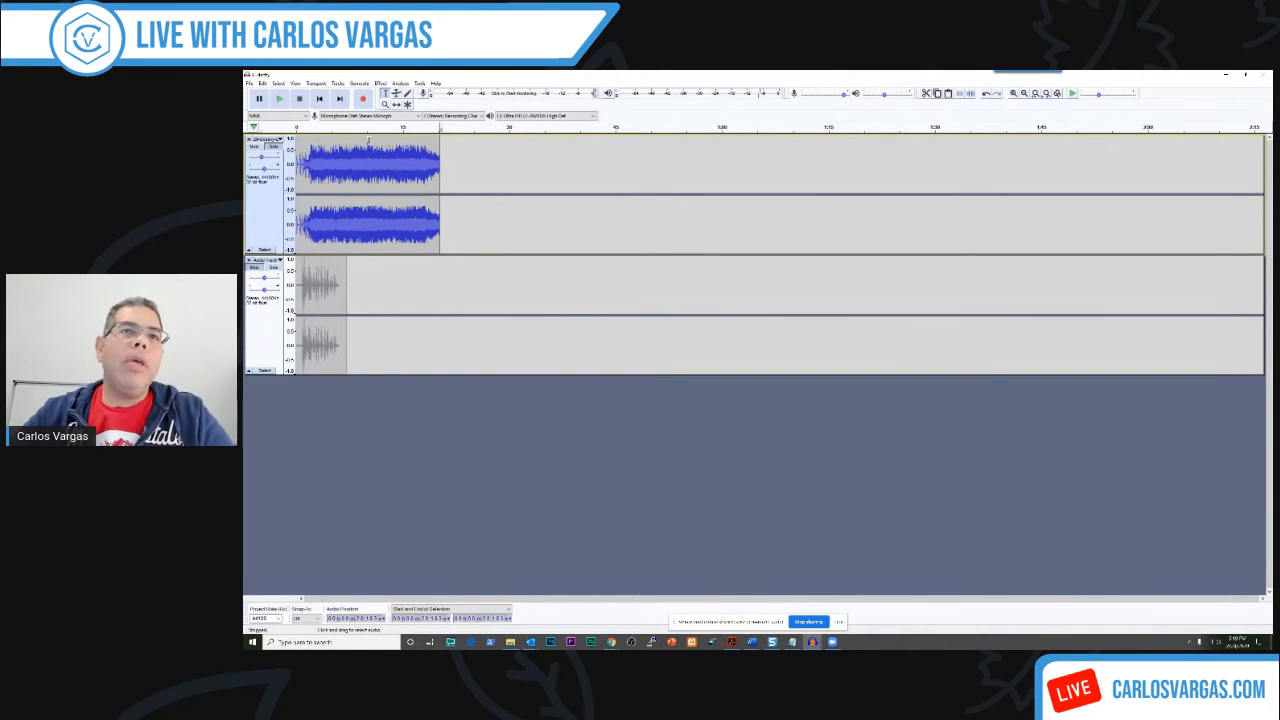
Step: Fade out the music from about 10 seconds to its end and play the track from the start
drag(366, 140, 437, 148)
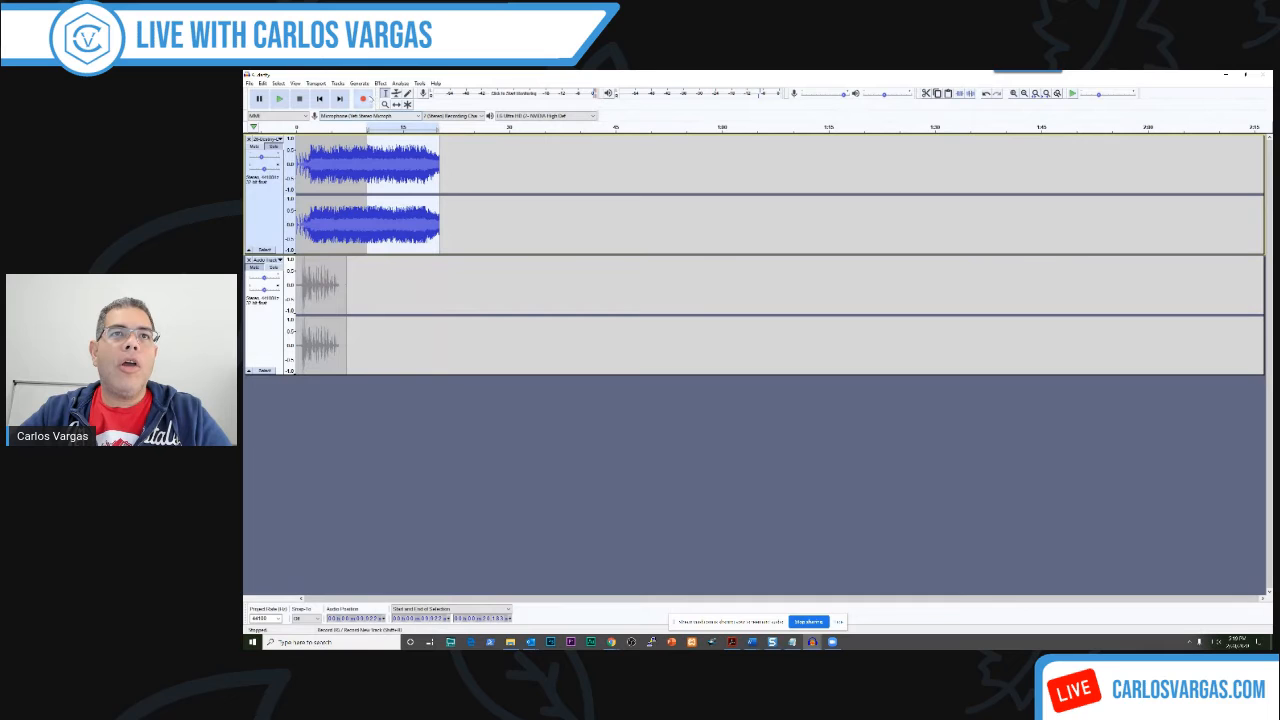
click(380, 83)
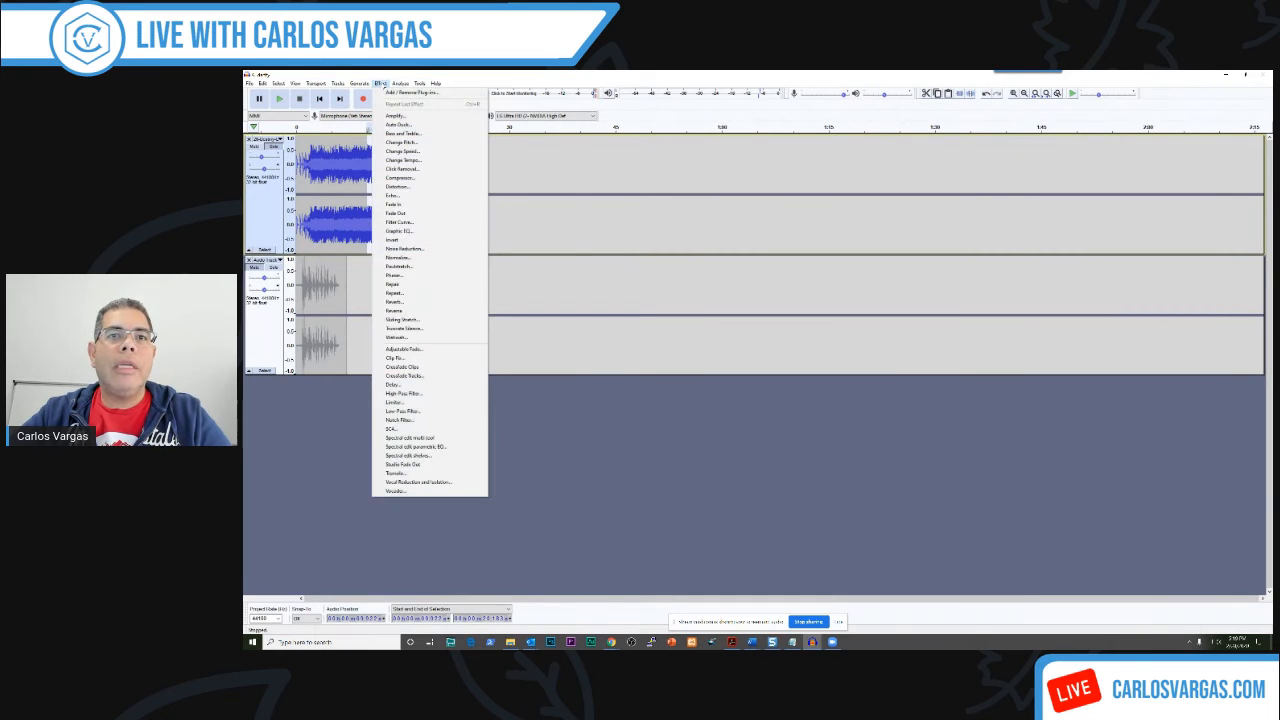
click(408, 213)
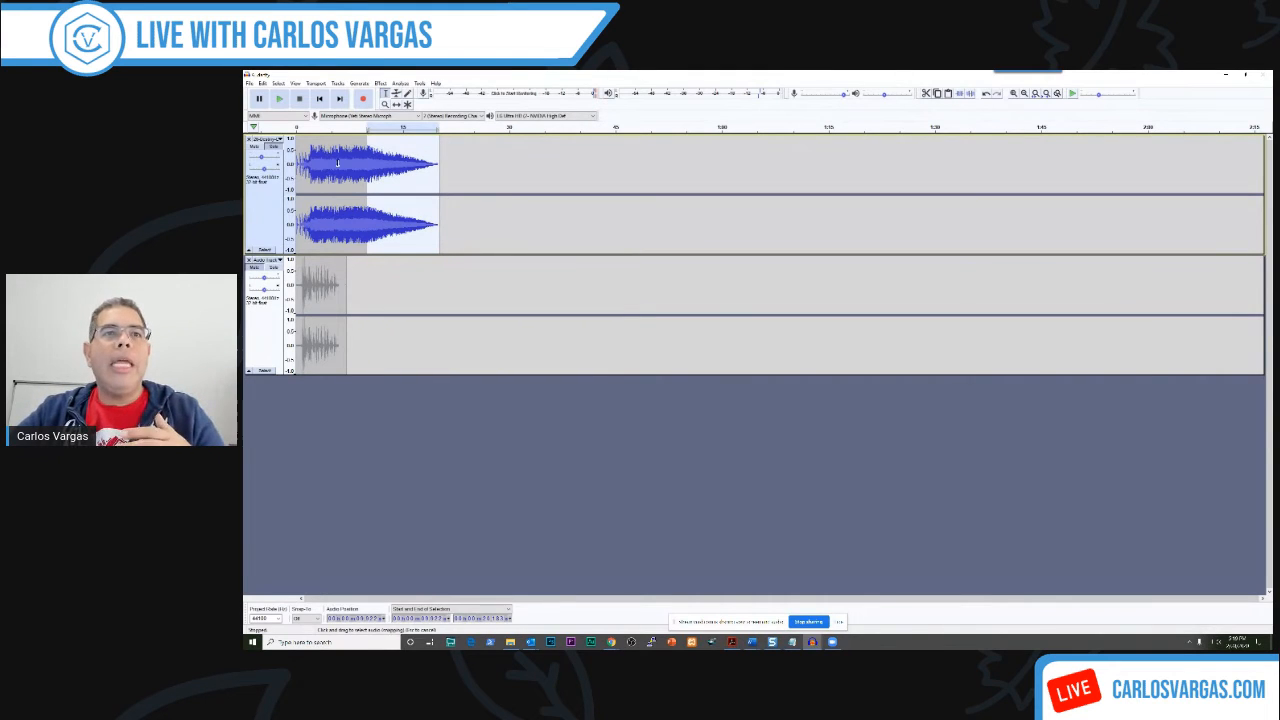
click(301, 127)
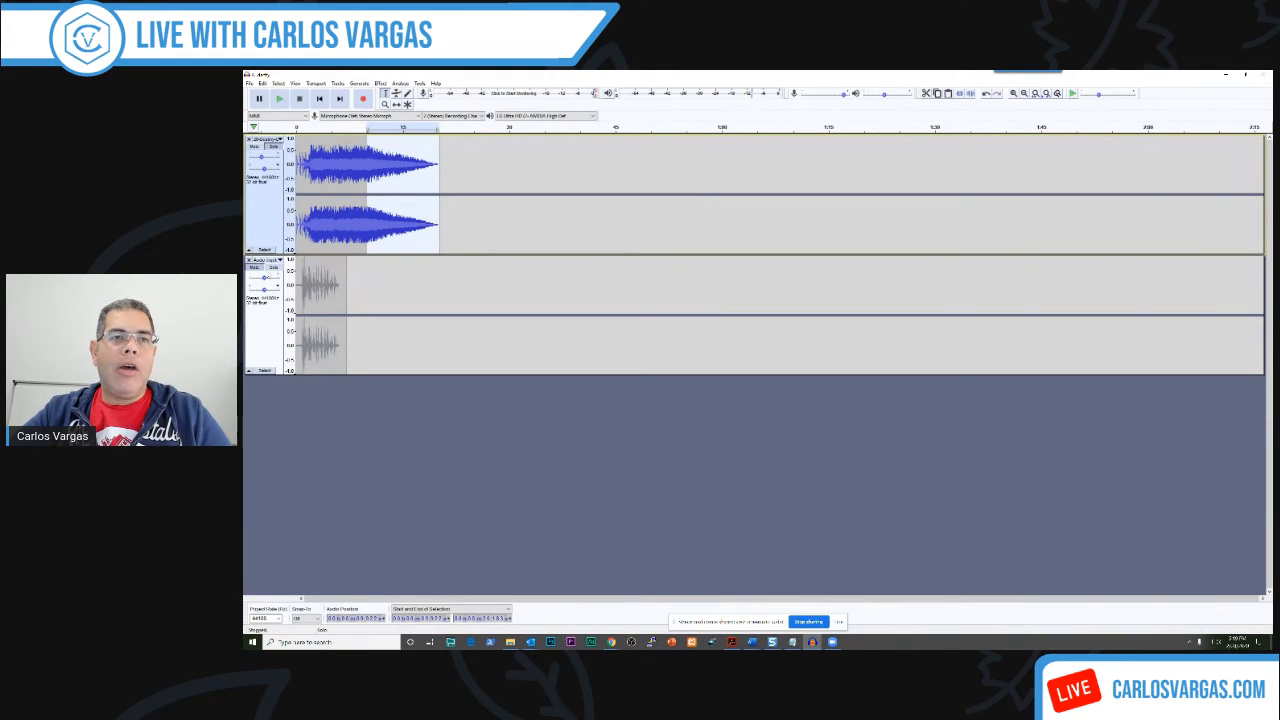
Step: Unmute the voice track and time-shift its clip to start at about 11 seconds, under the music's fade-out
click(258, 280)
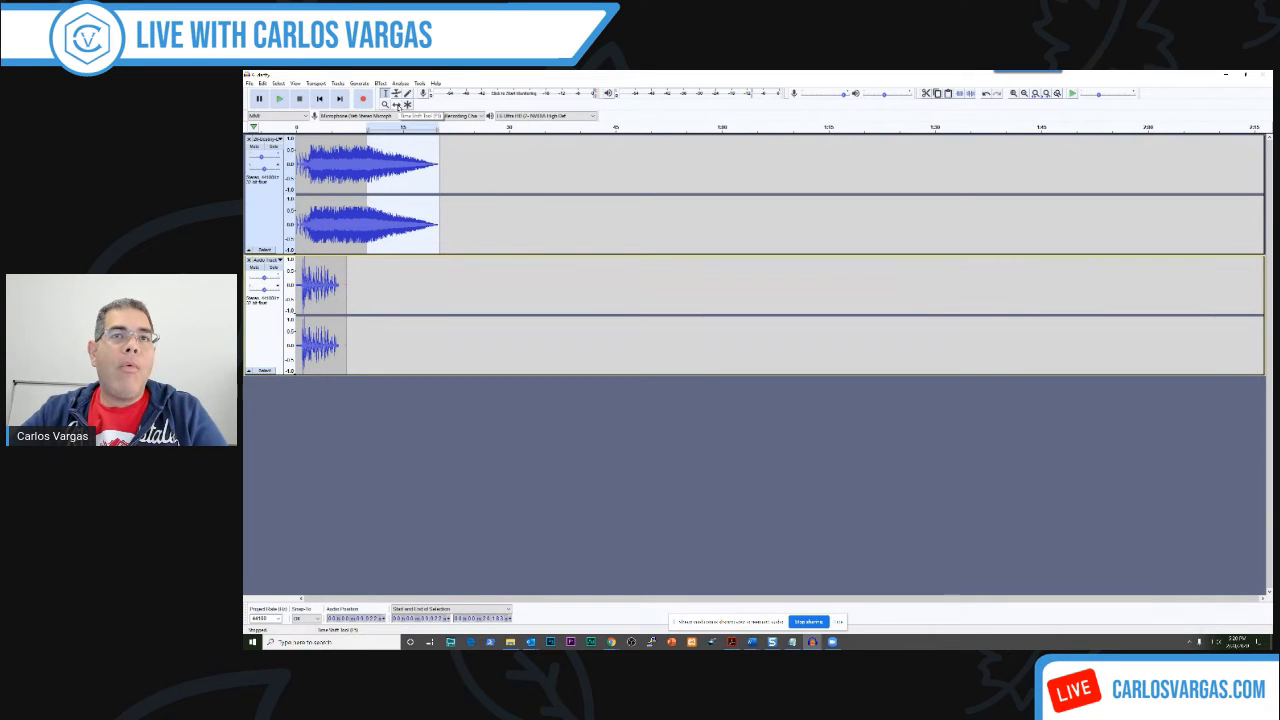
click(397, 105)
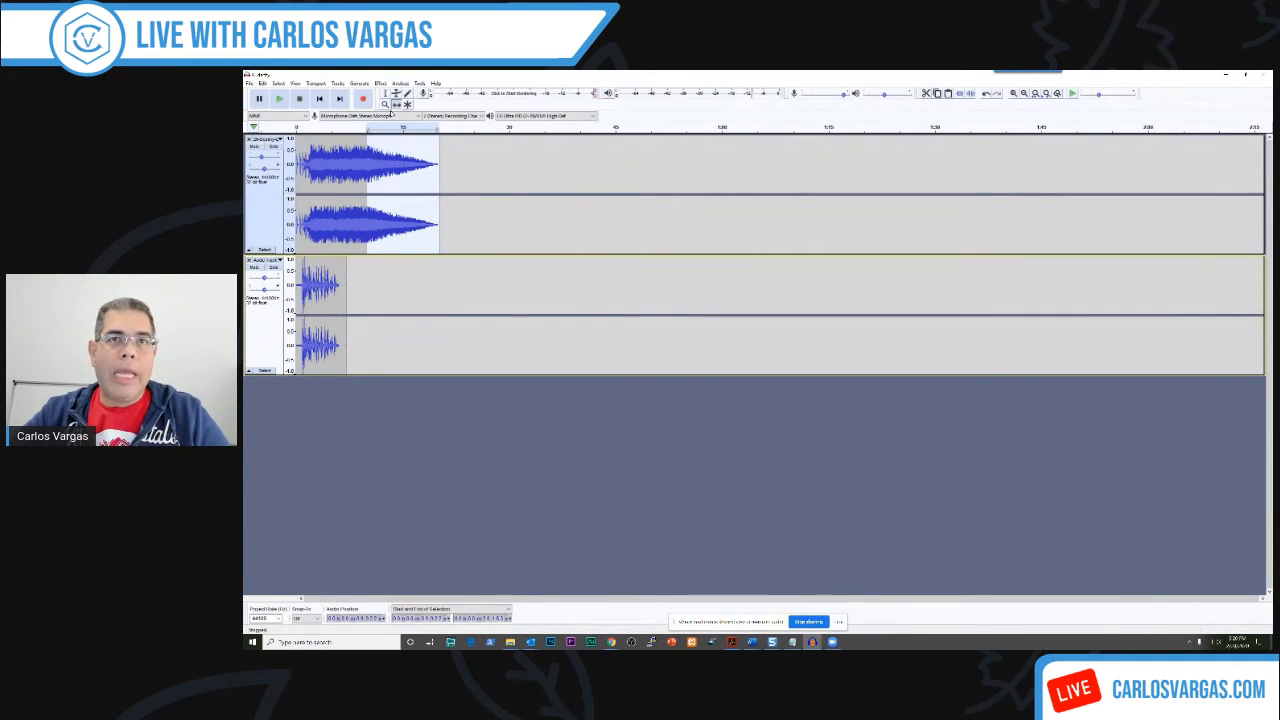
drag(316, 284, 395, 276)
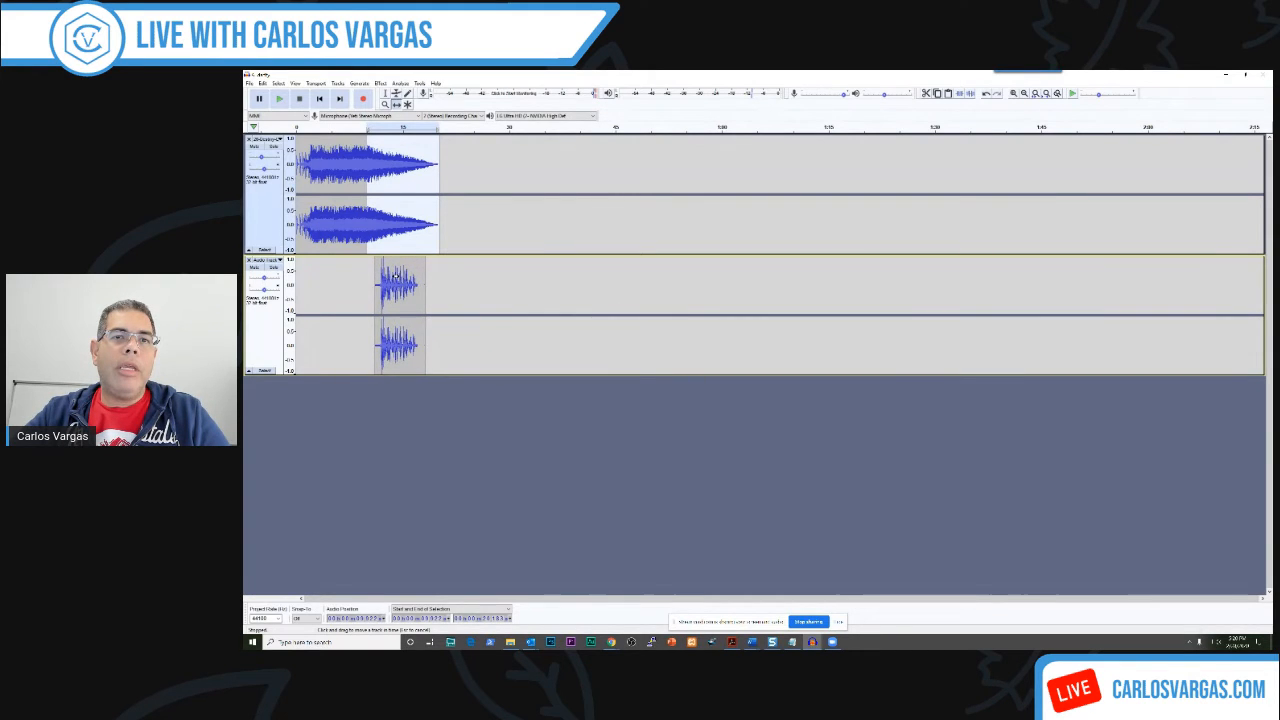
Step: Play the combined tracks, lower the music track's gain further, listen again and clear the track selection
click(385, 93)
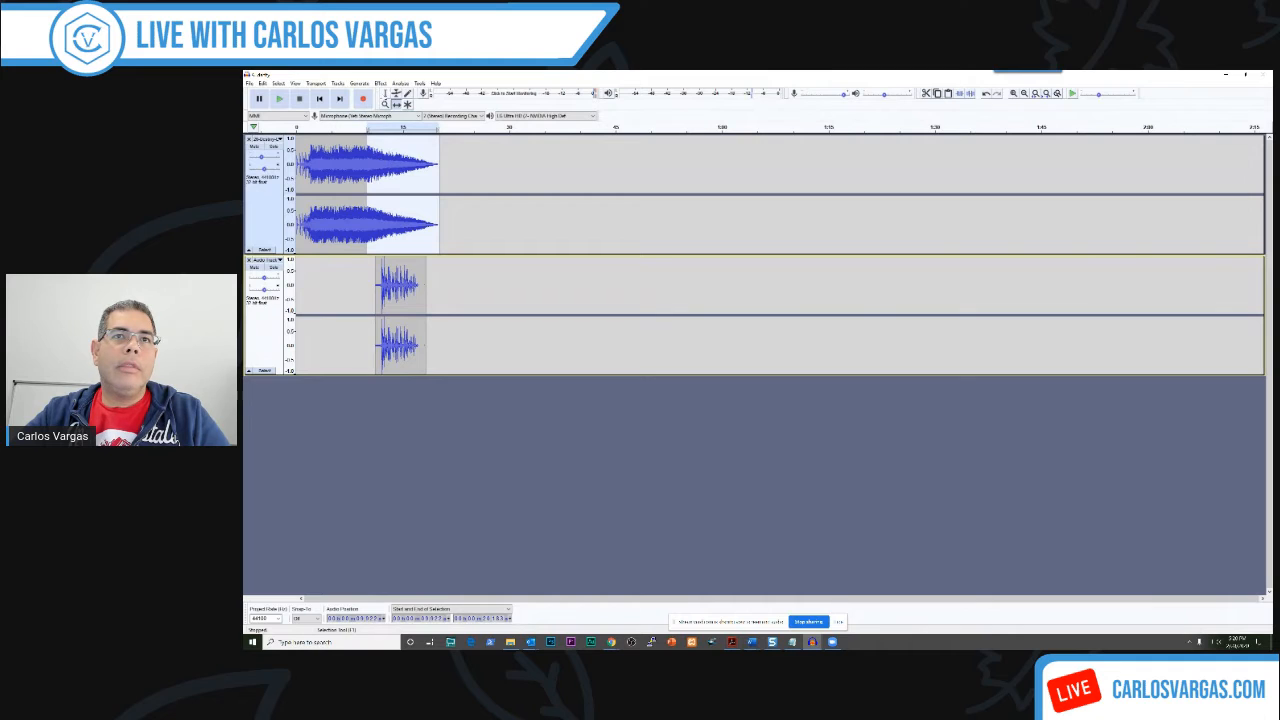
click(325, 168)
key(space)
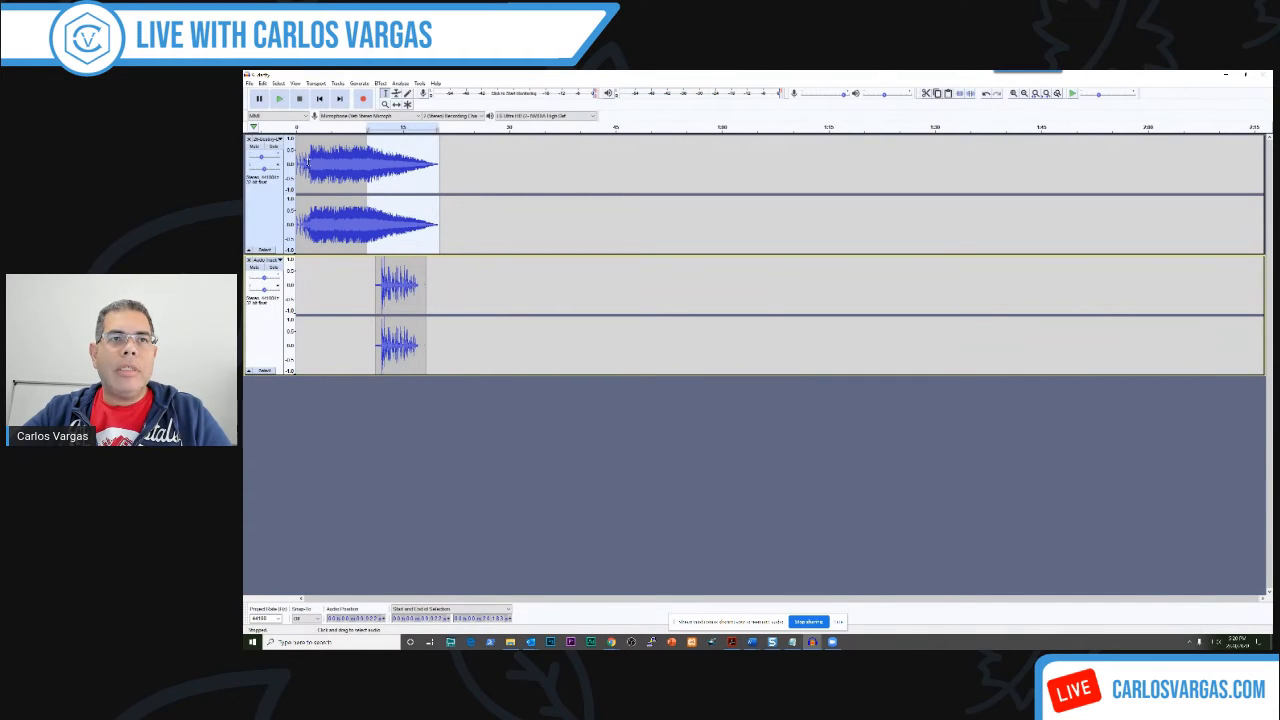
mouse_move(261, 157)
drag(261, 157, 259, 157)
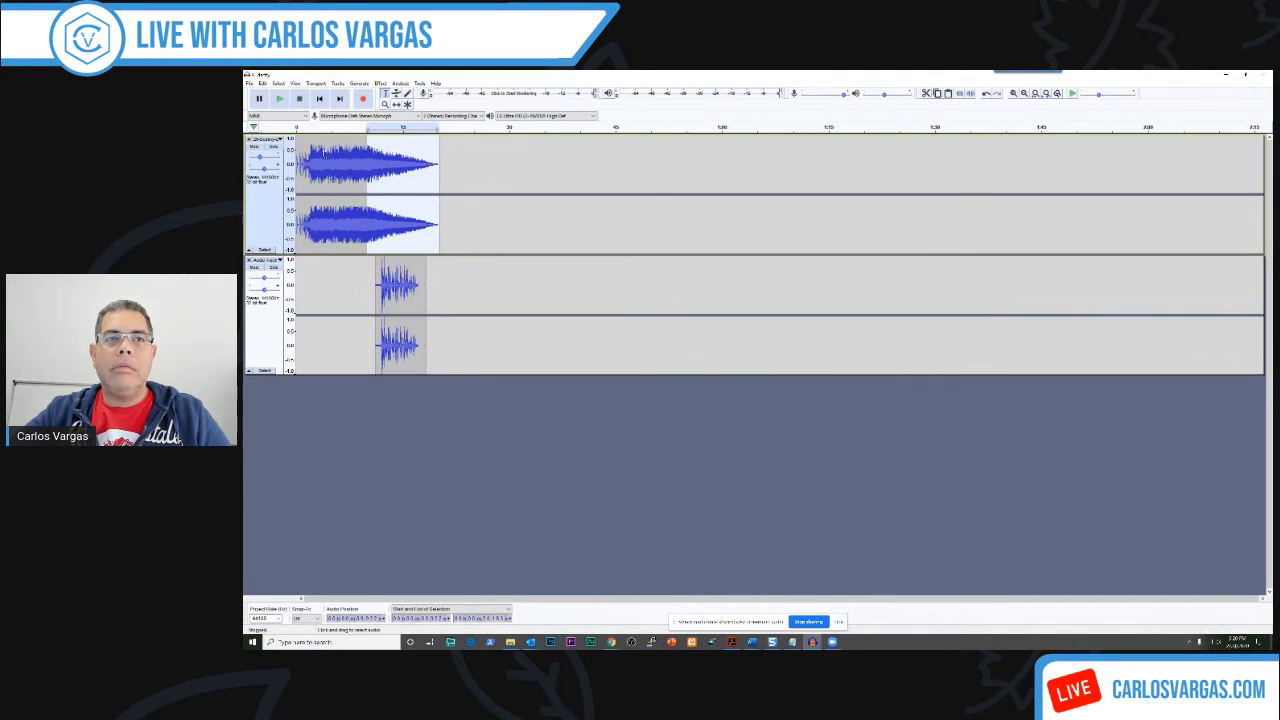
click(280, 99)
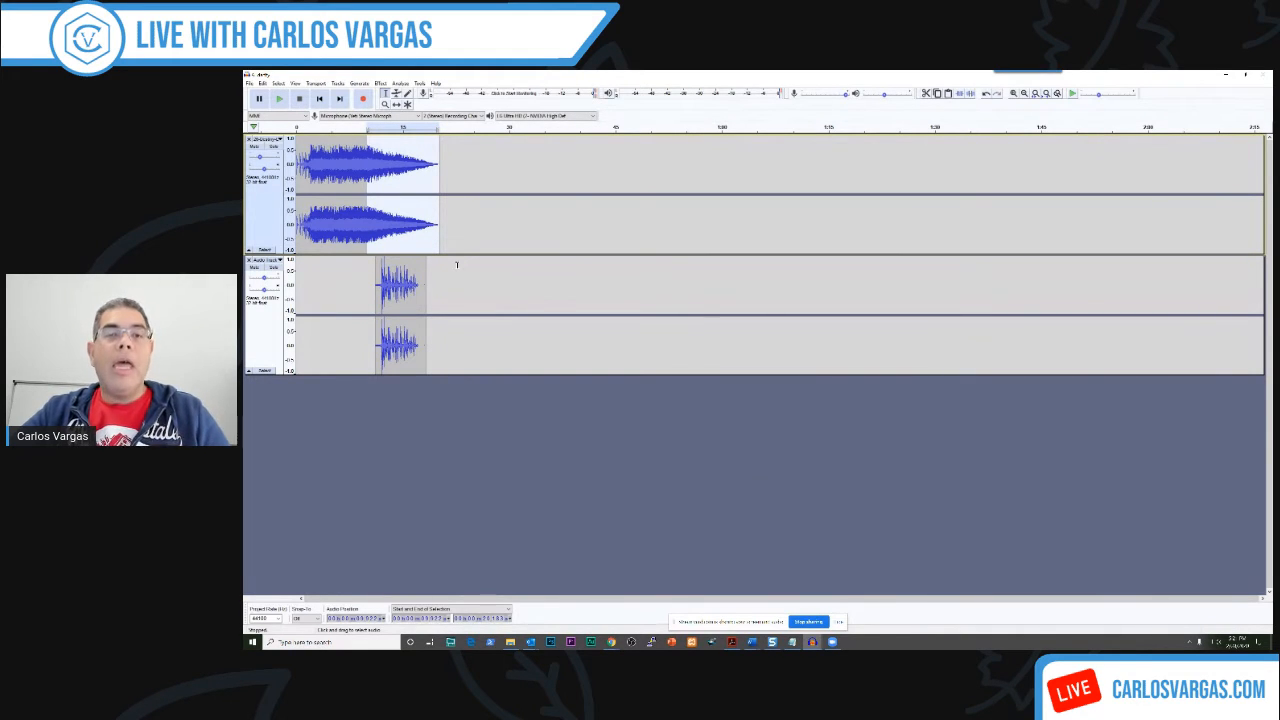
click(432, 380)
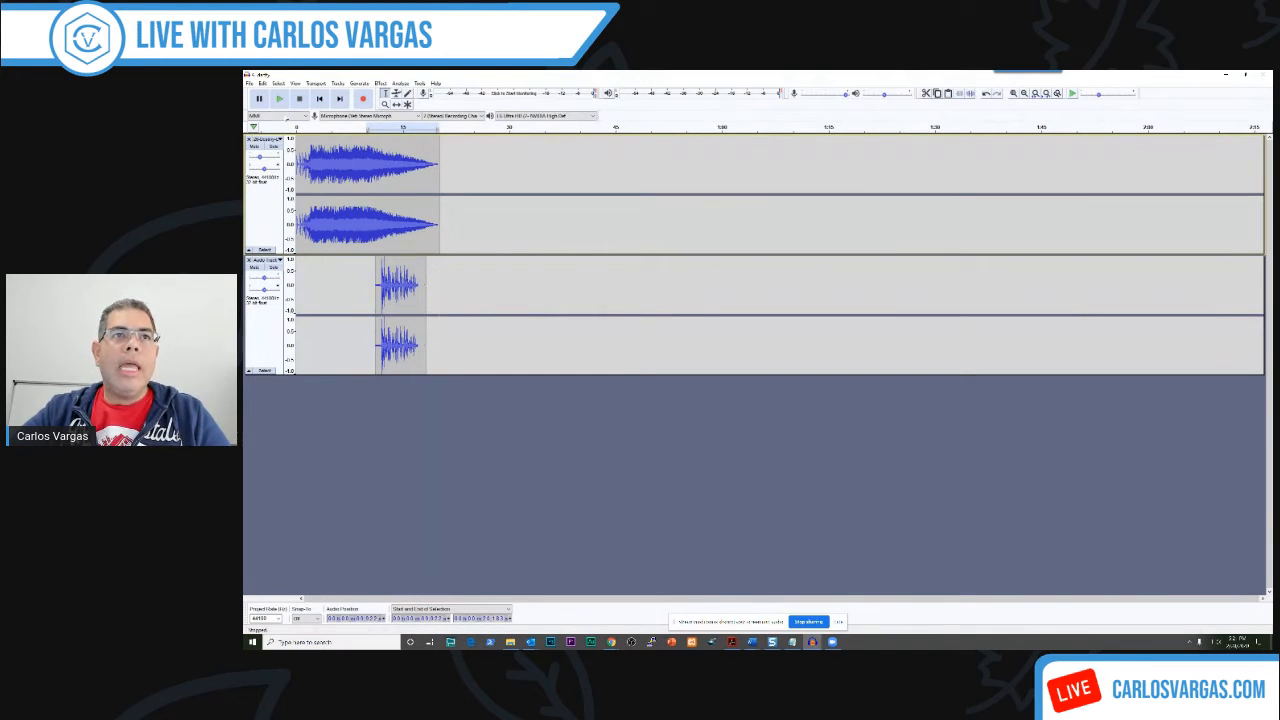
Step: Export the mix as a WAV file named Intro With Music, accepting the stereo mixdown and the existing metadata tags
click(249, 83)
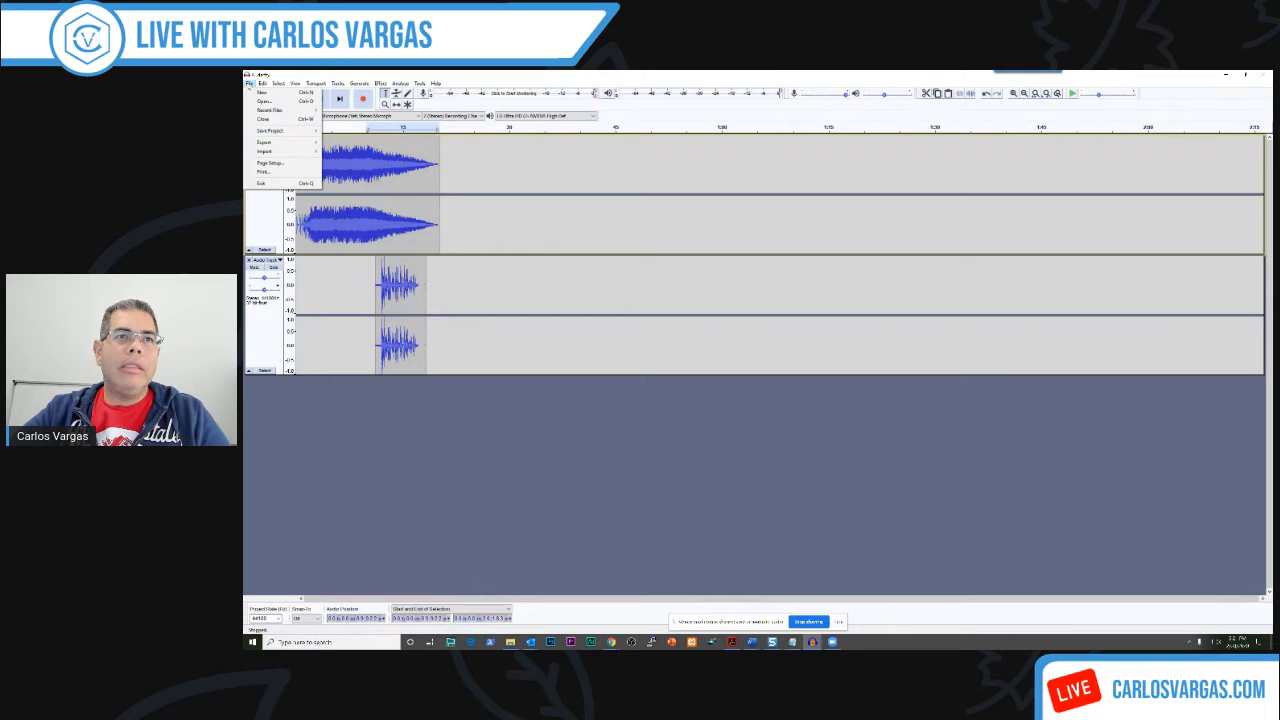
mouse_move(282, 143)
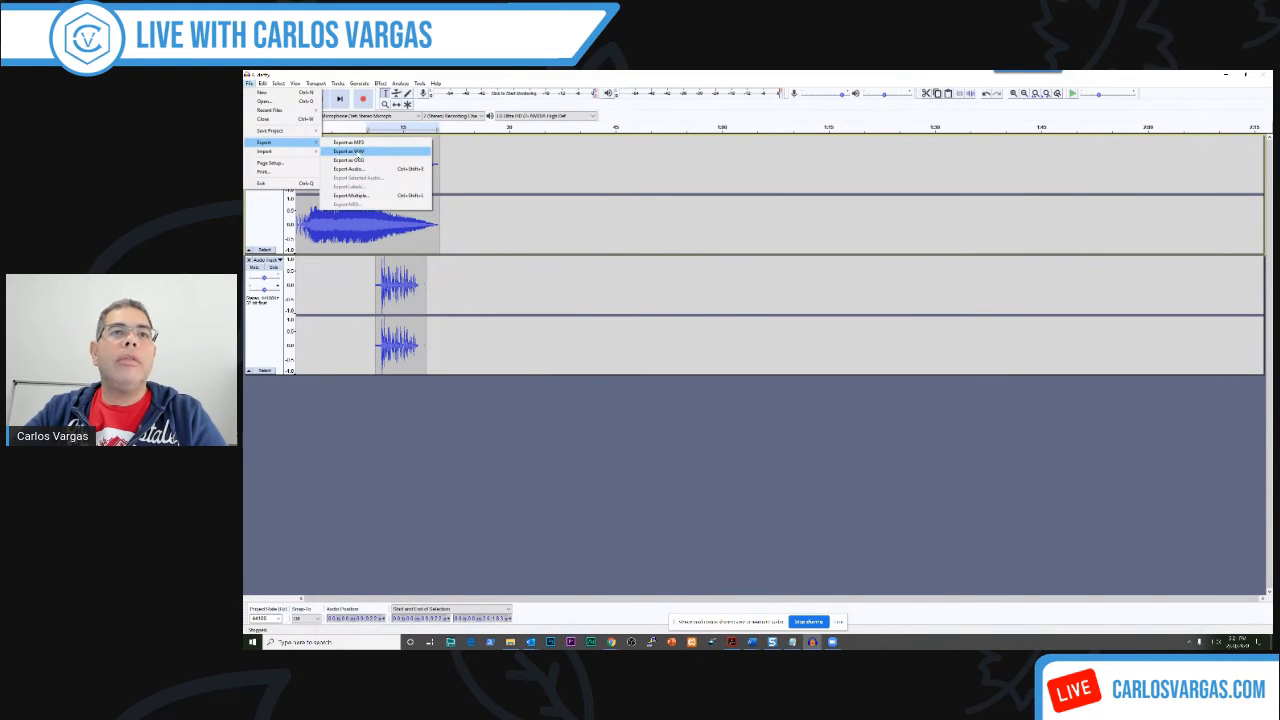
click(357, 152)
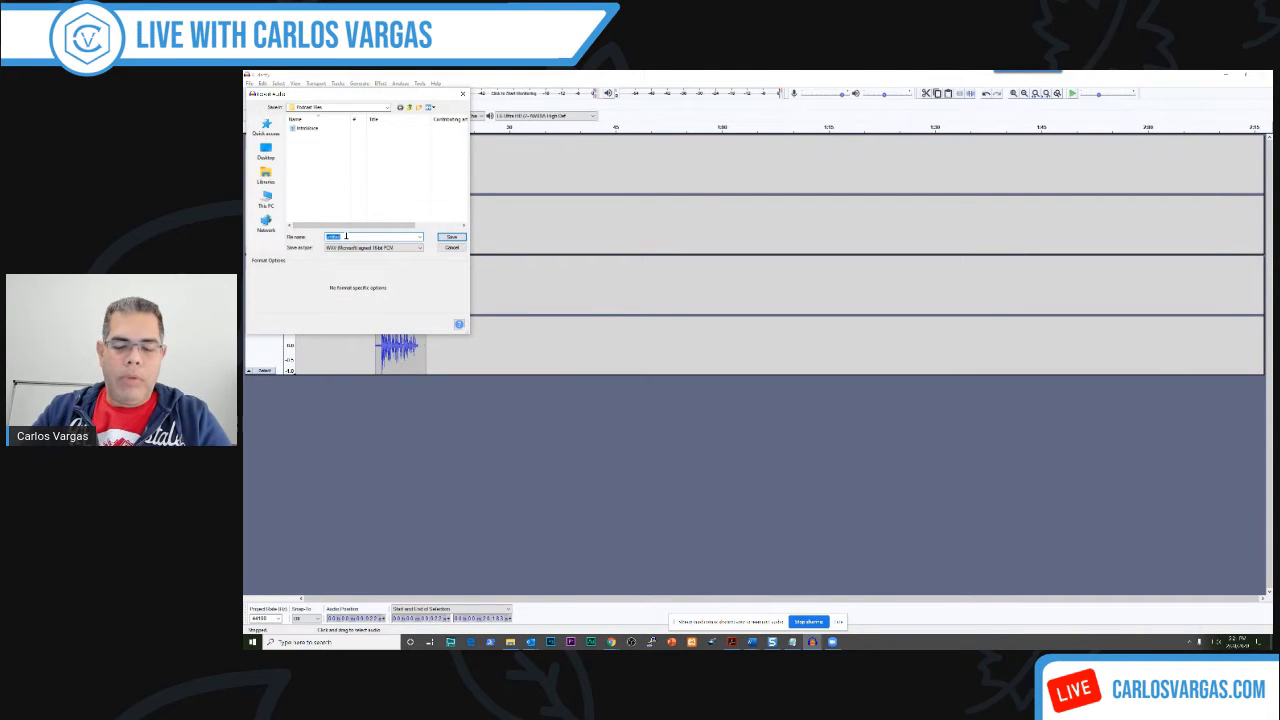
text(Intro)
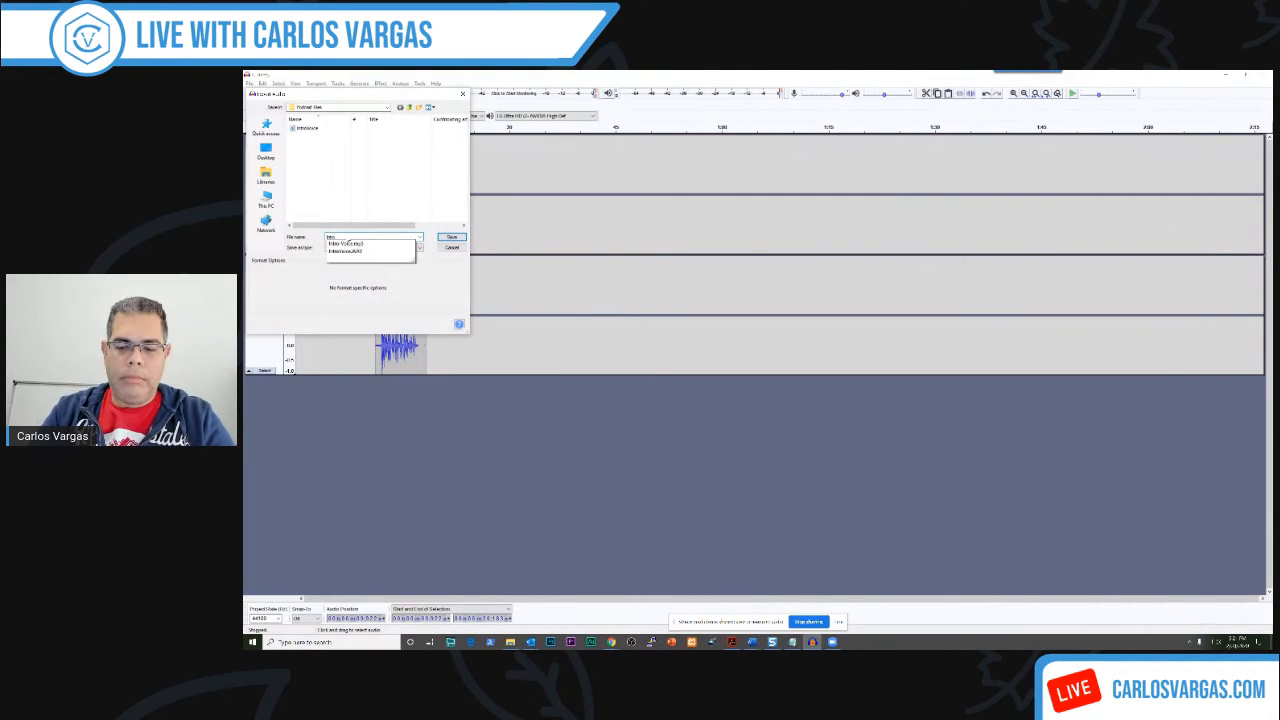
text(-Music)
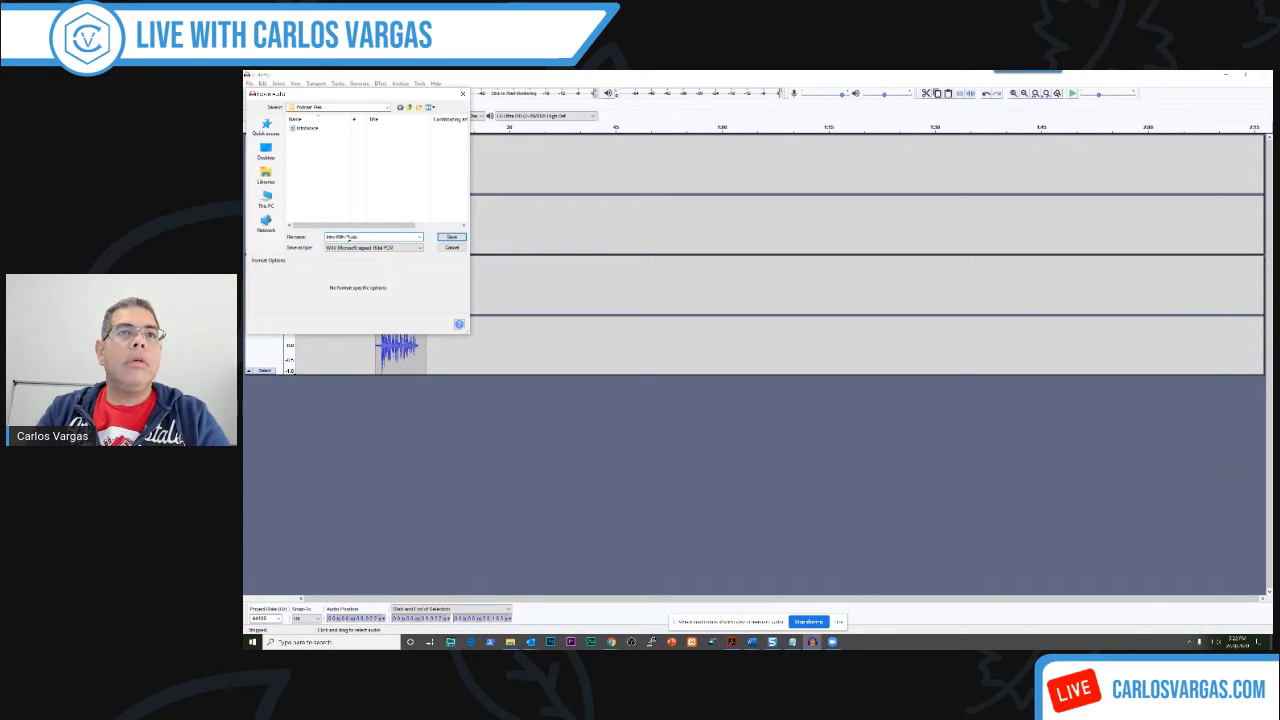
key(Return)
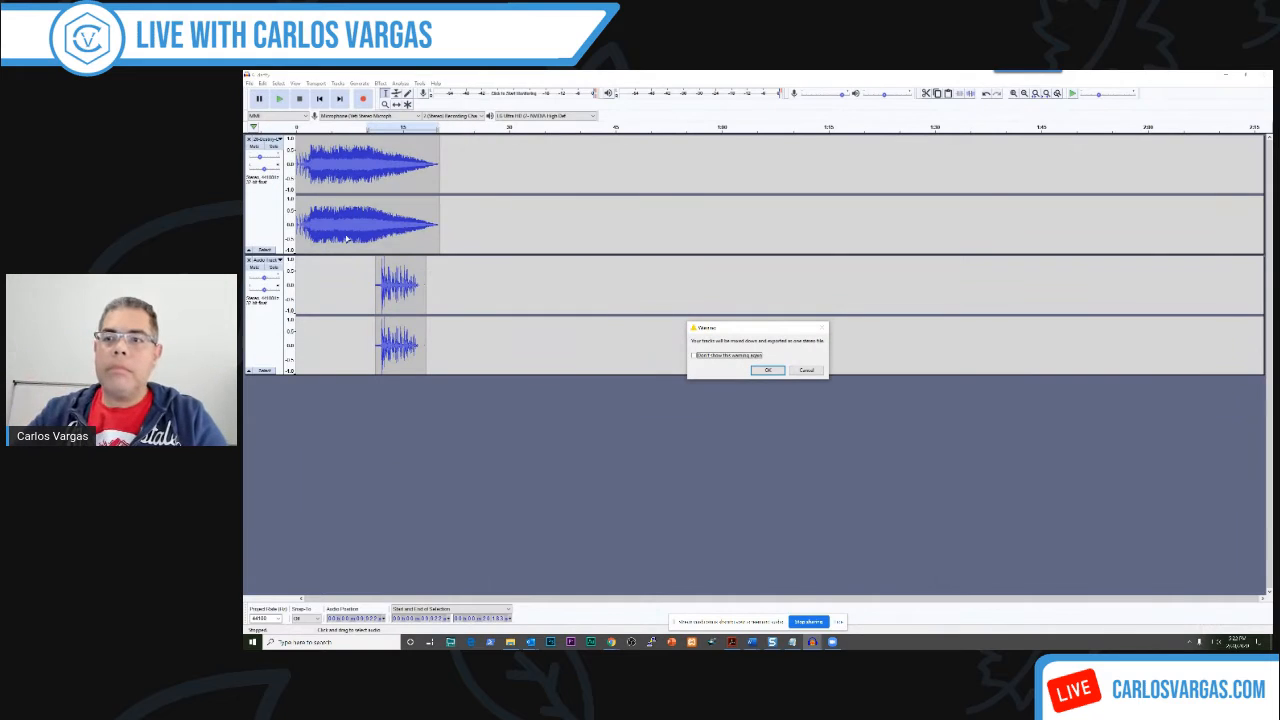
click(768, 370)
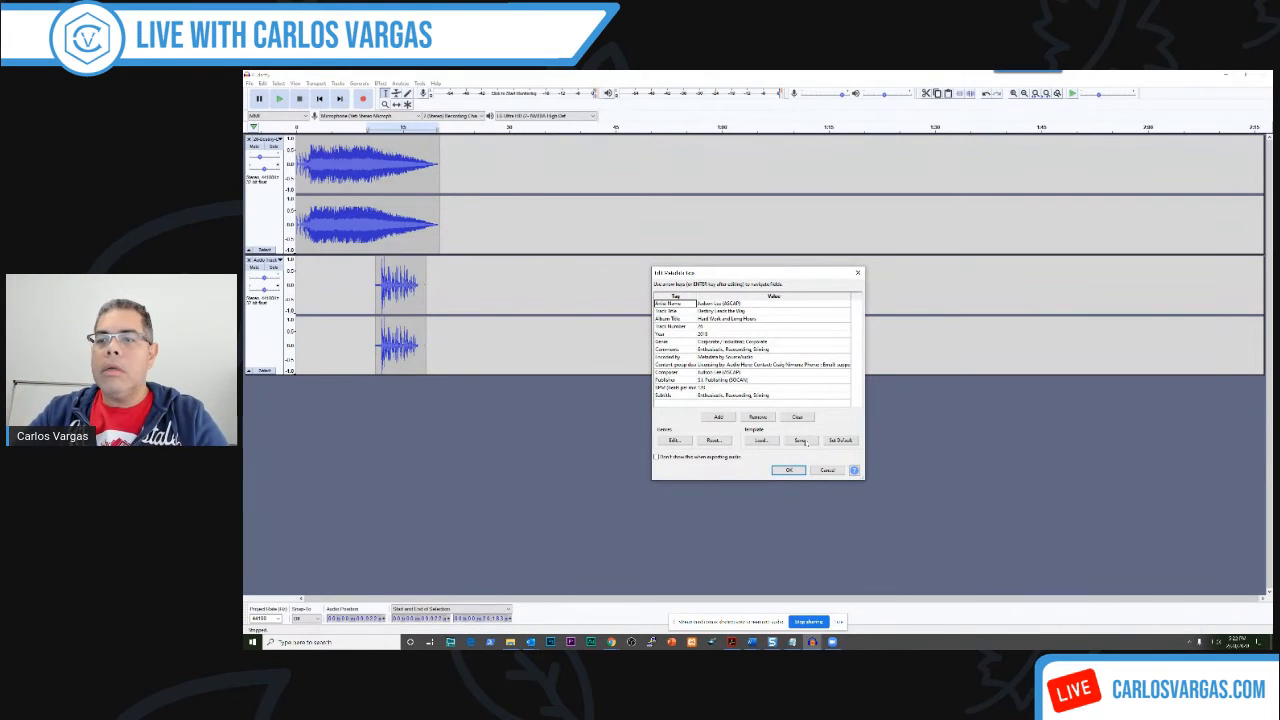
click(788, 469)
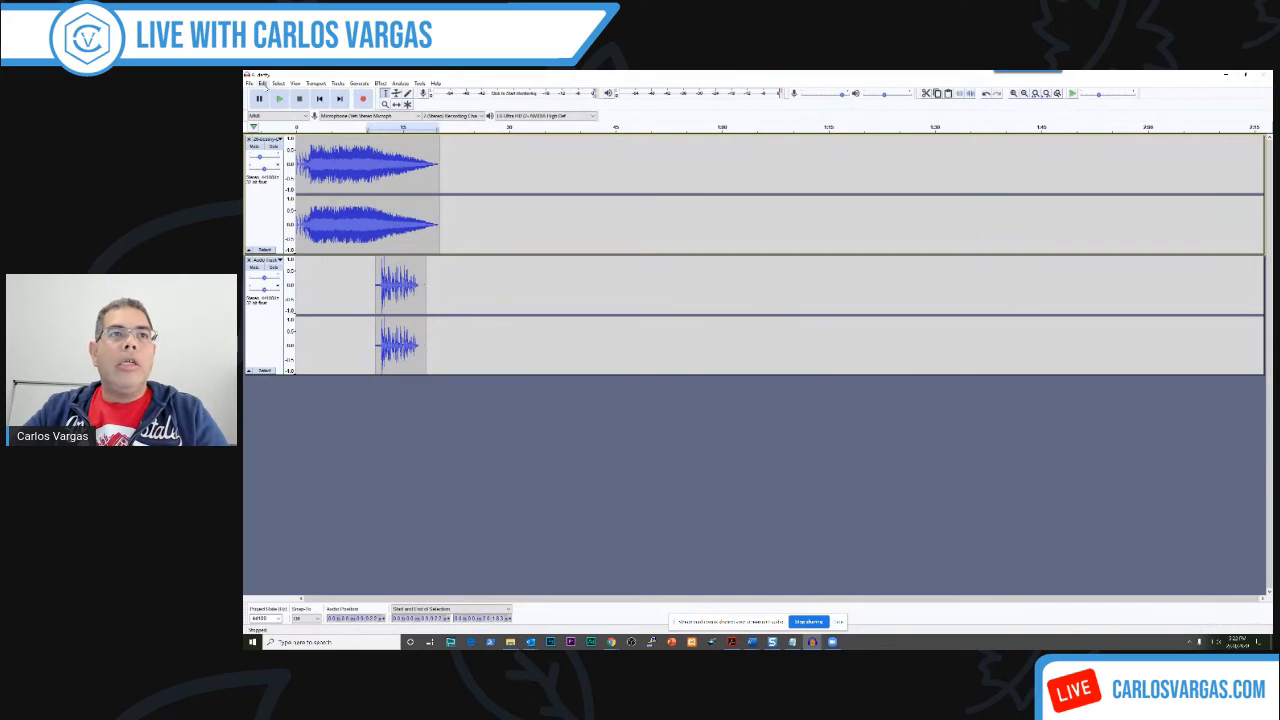
Step: Close the intro project and add a new stereo track to an empty project
click(250, 84)
click(250, 84)
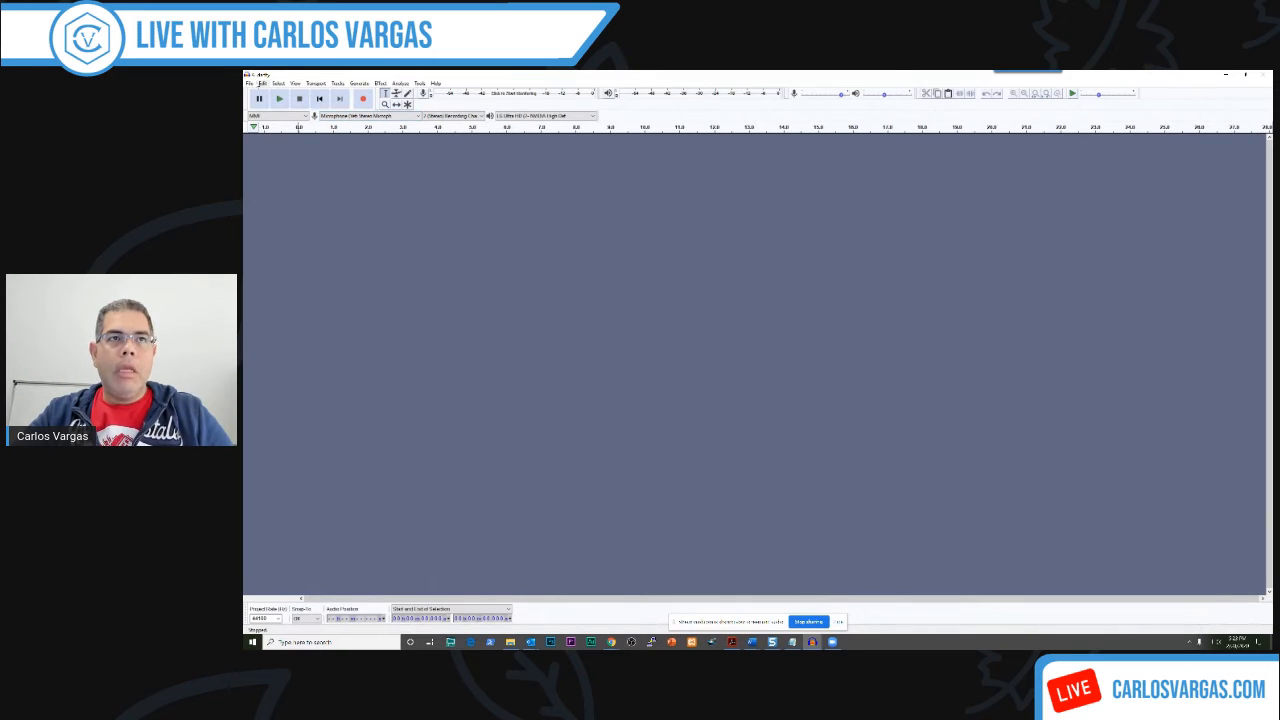
click(249, 83)
mouse_move(337, 83)
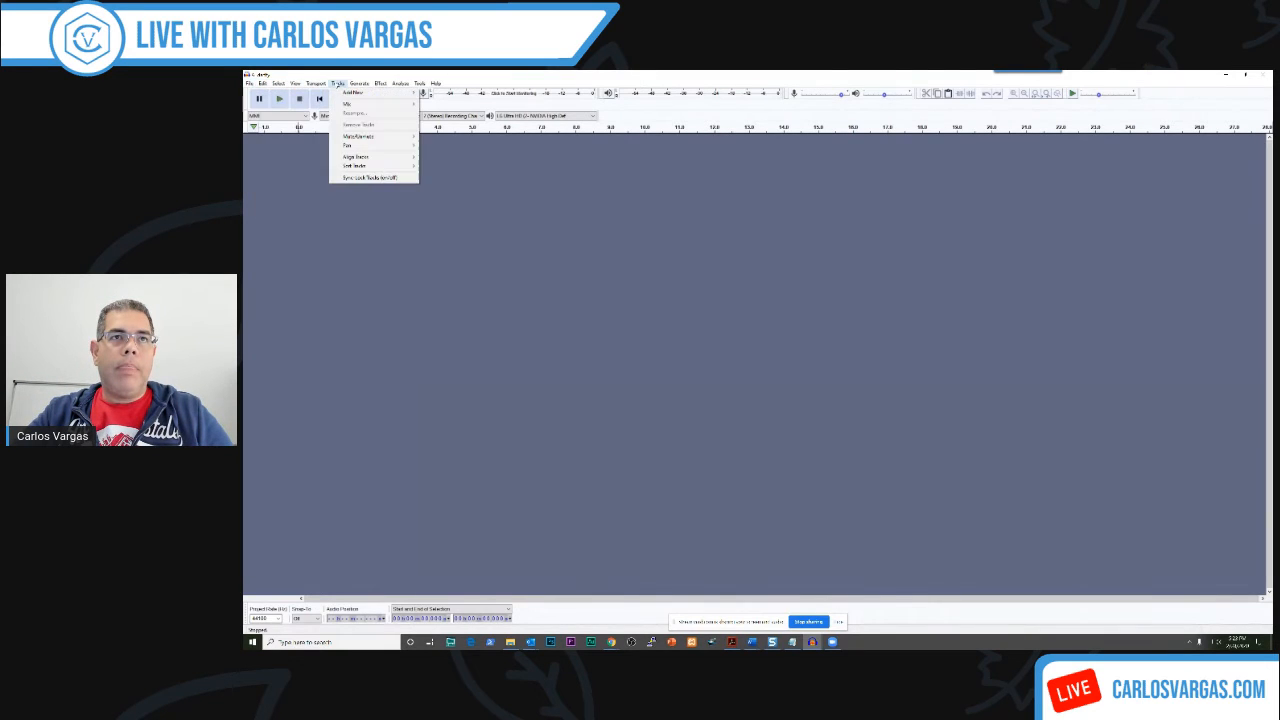
mouse_move(405, 92)
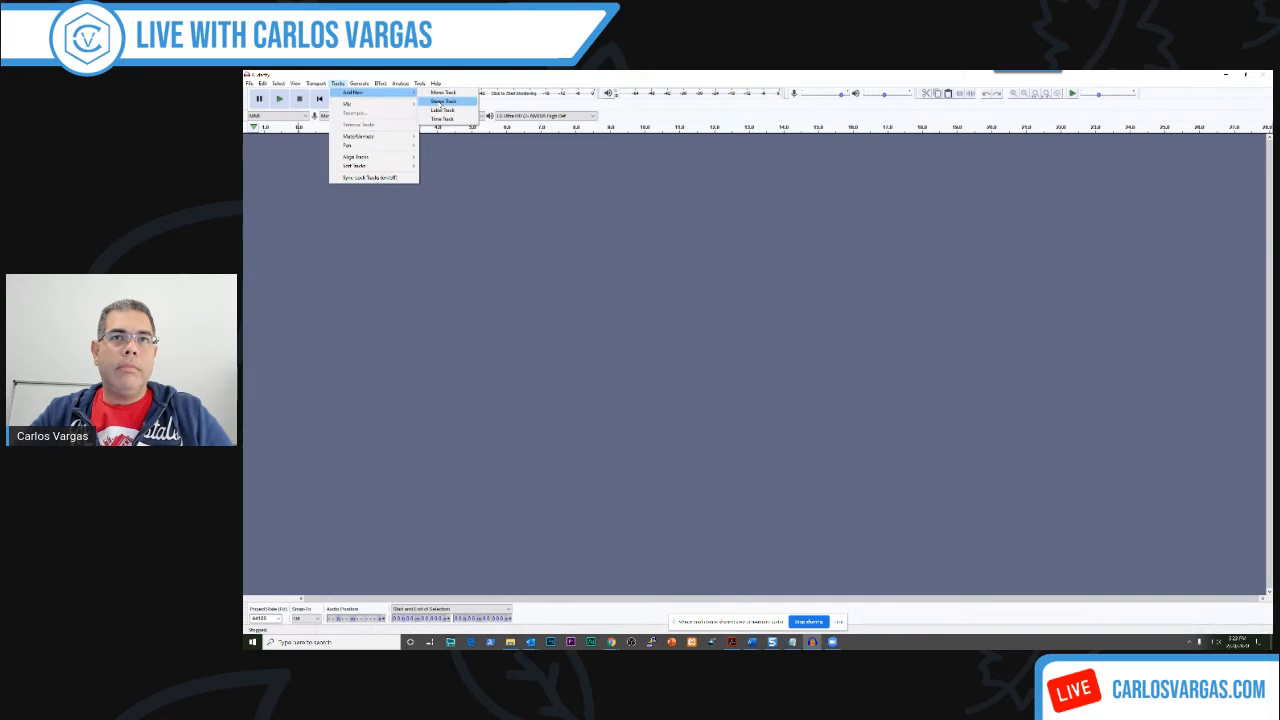
click(441, 103)
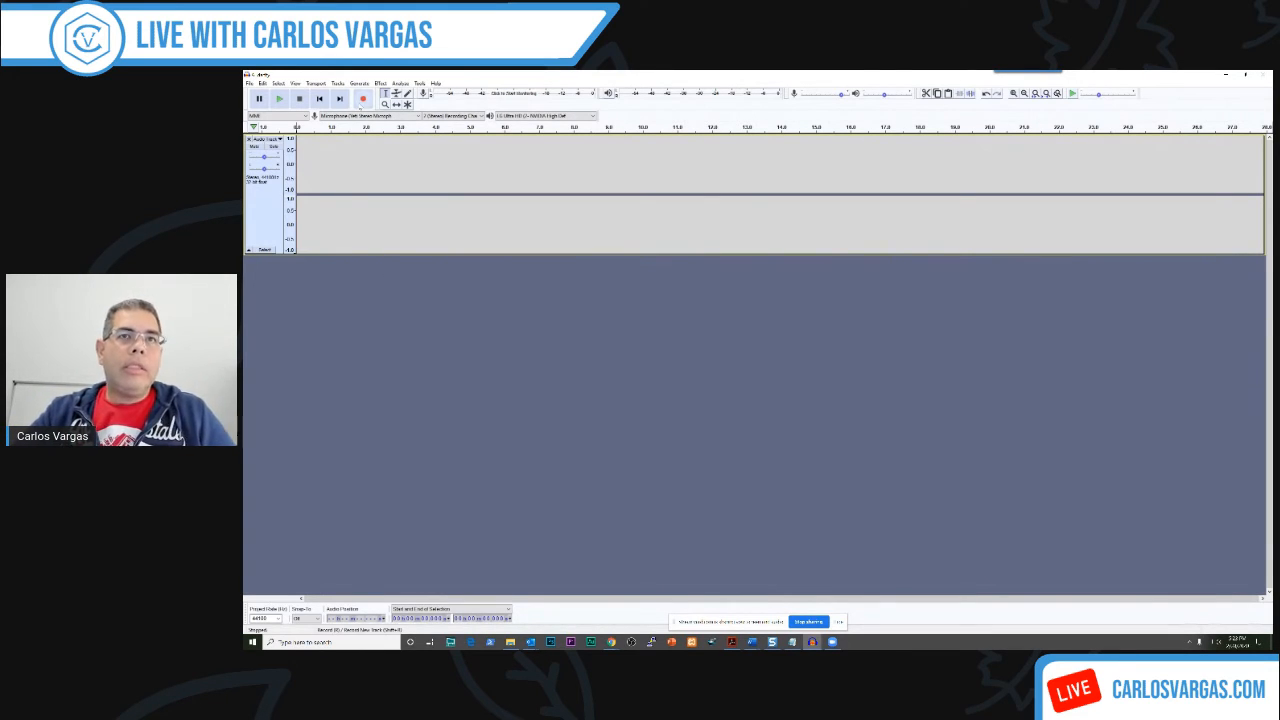
Step: Record about 24 seconds of speech on the new stereo track and play back its beginning
click(363, 99)
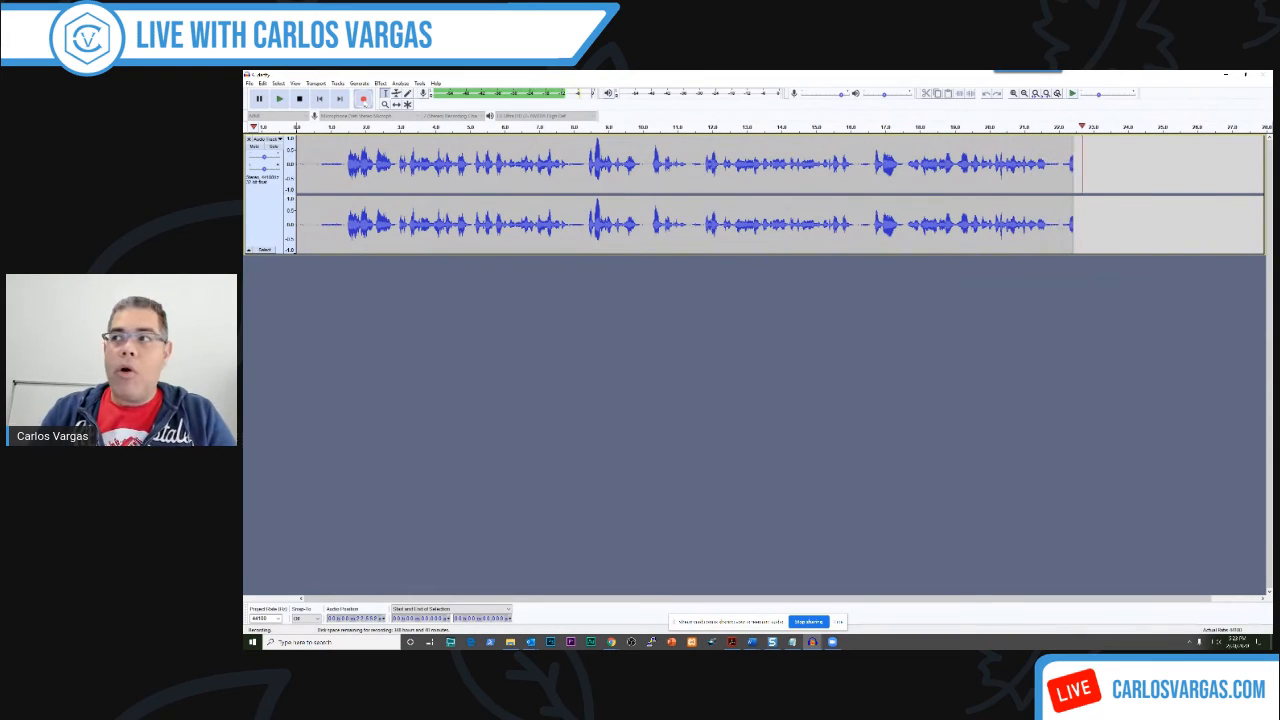
click(299, 98)
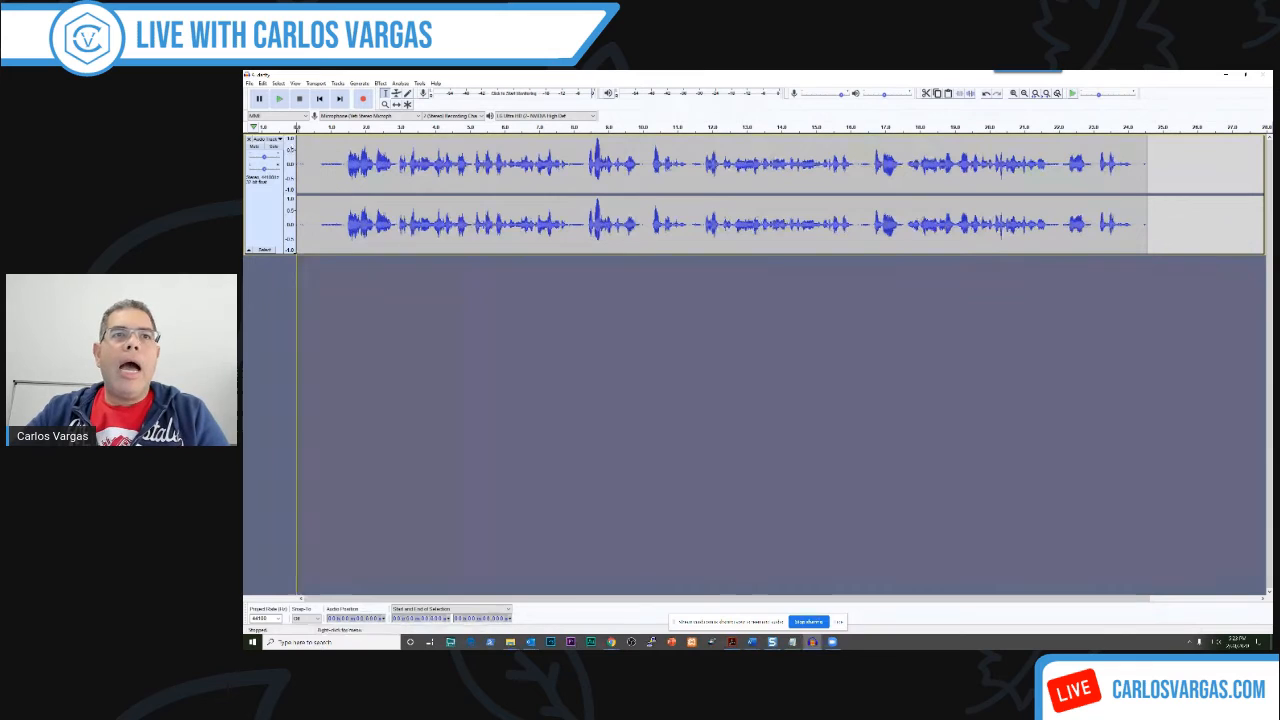
click(298, 126)
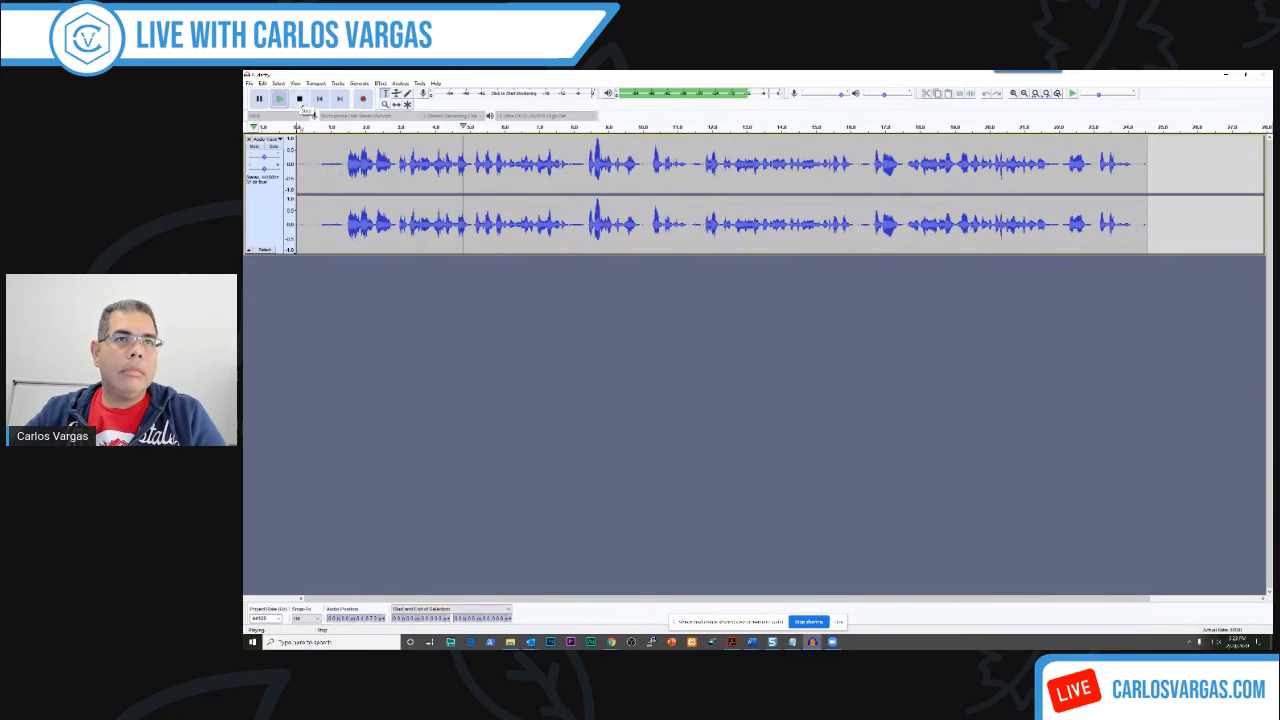
click(299, 99)
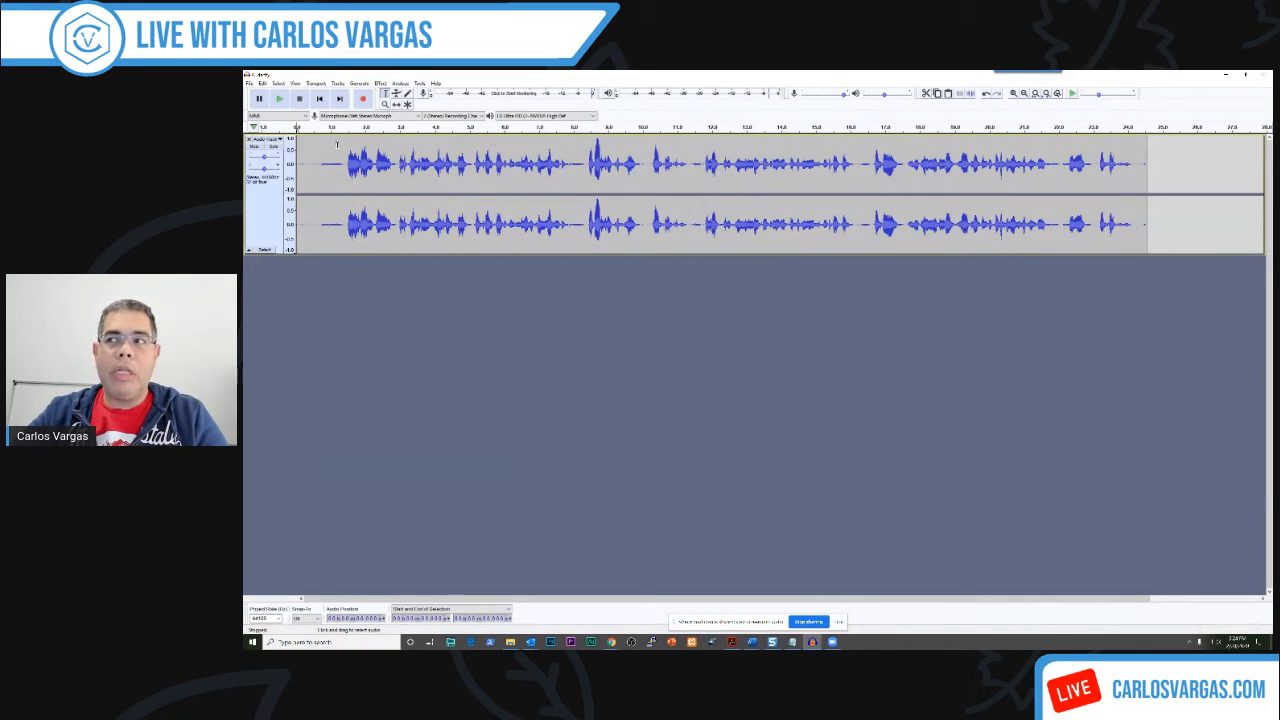
Step: Export the recorded speech as a WAV file named Podcast Episode 1, leaving the metadata tags blank
click(249, 83)
mouse_move(272, 143)
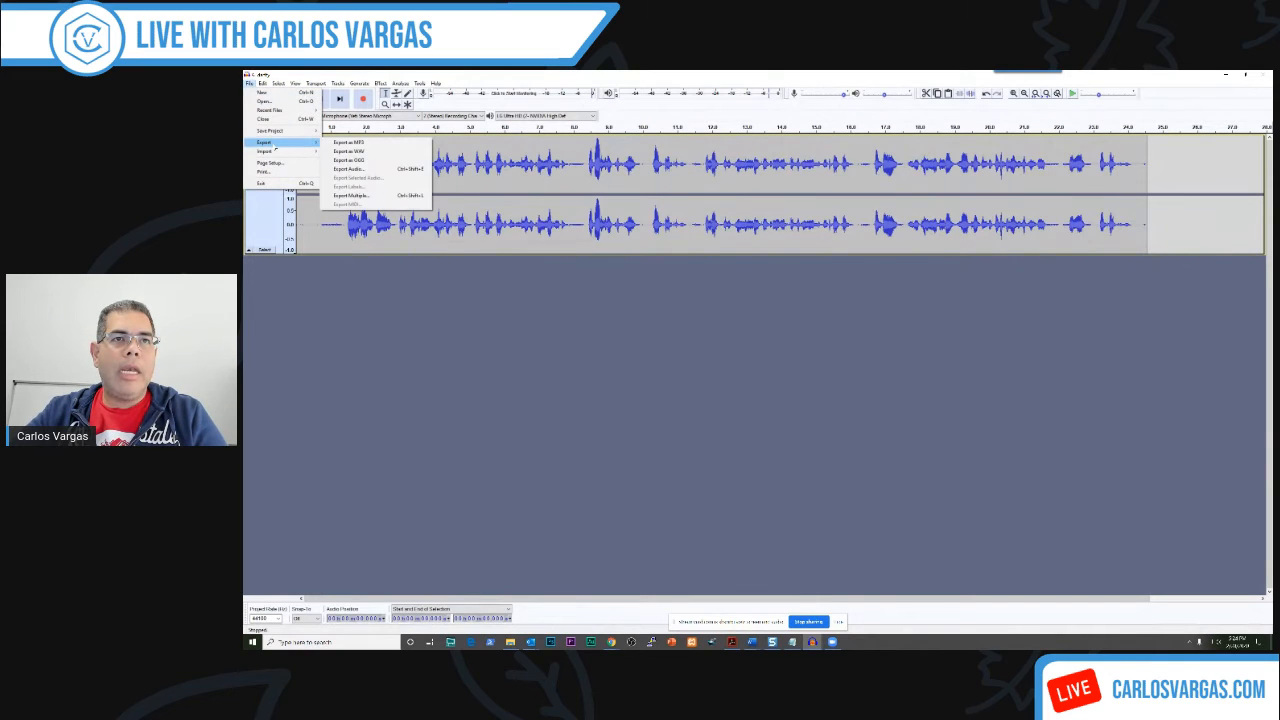
click(361, 152)
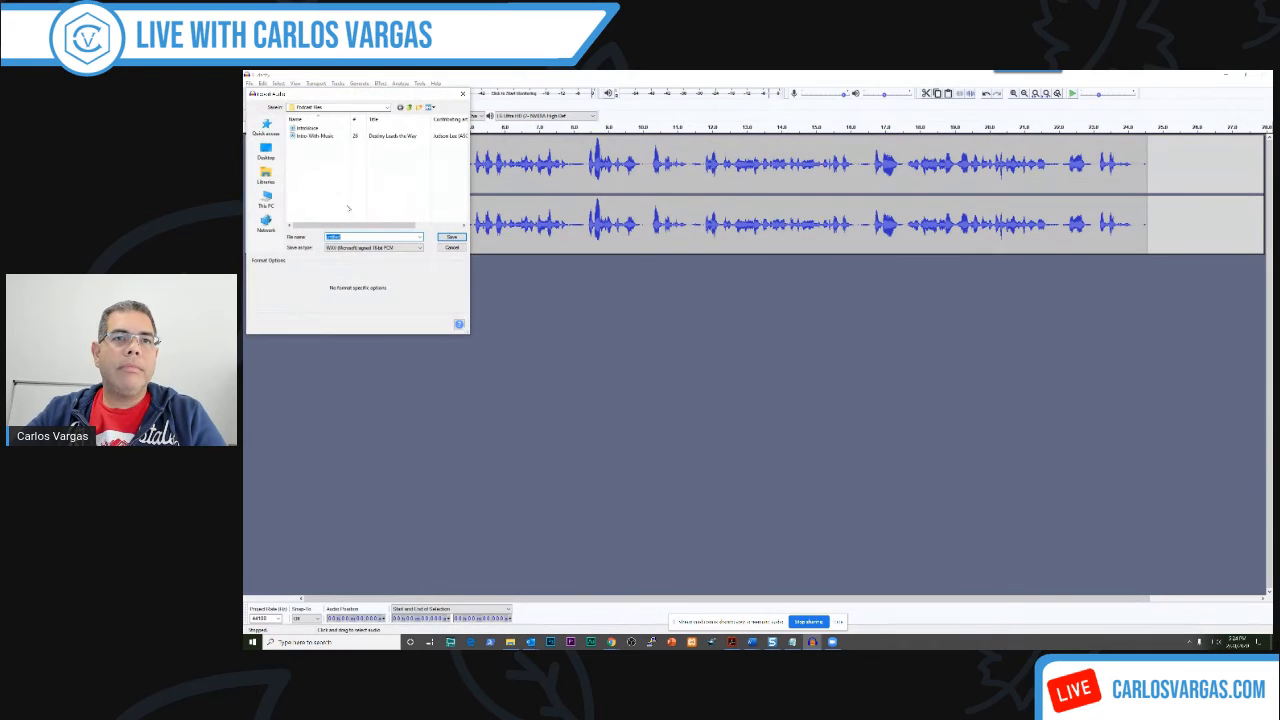
text(Podcast Episode)
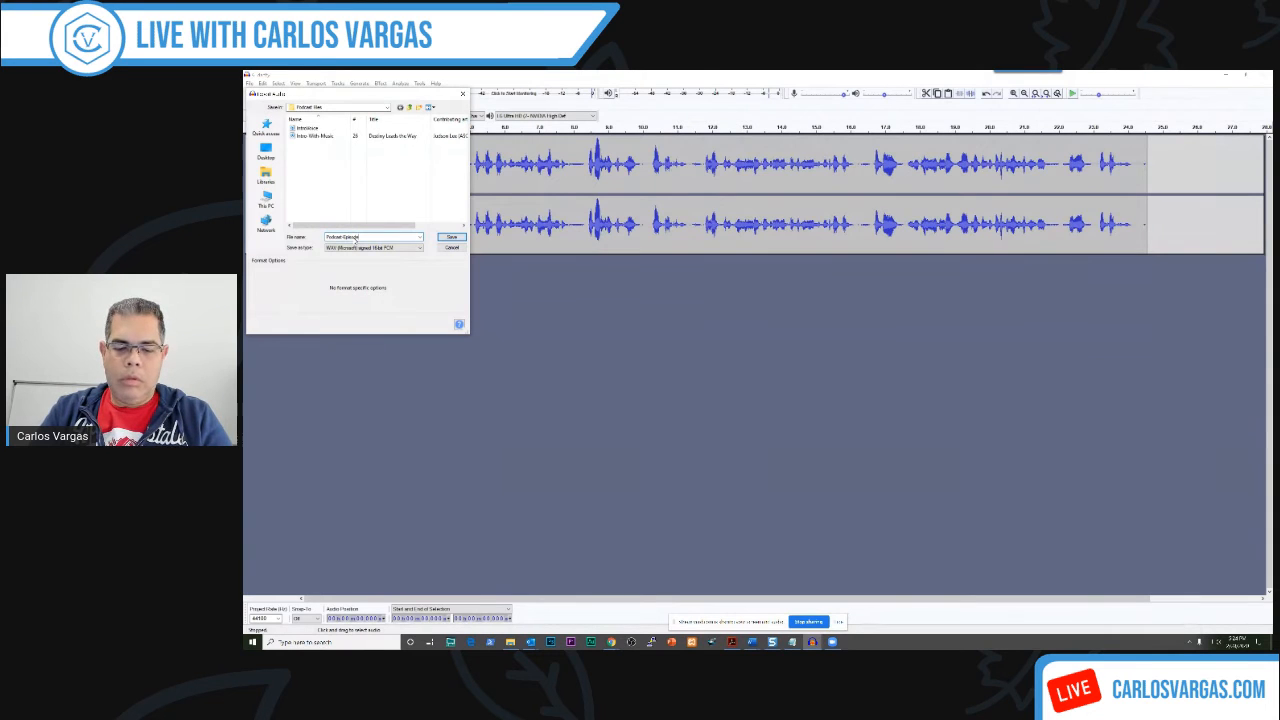
text(1)
key(Return)
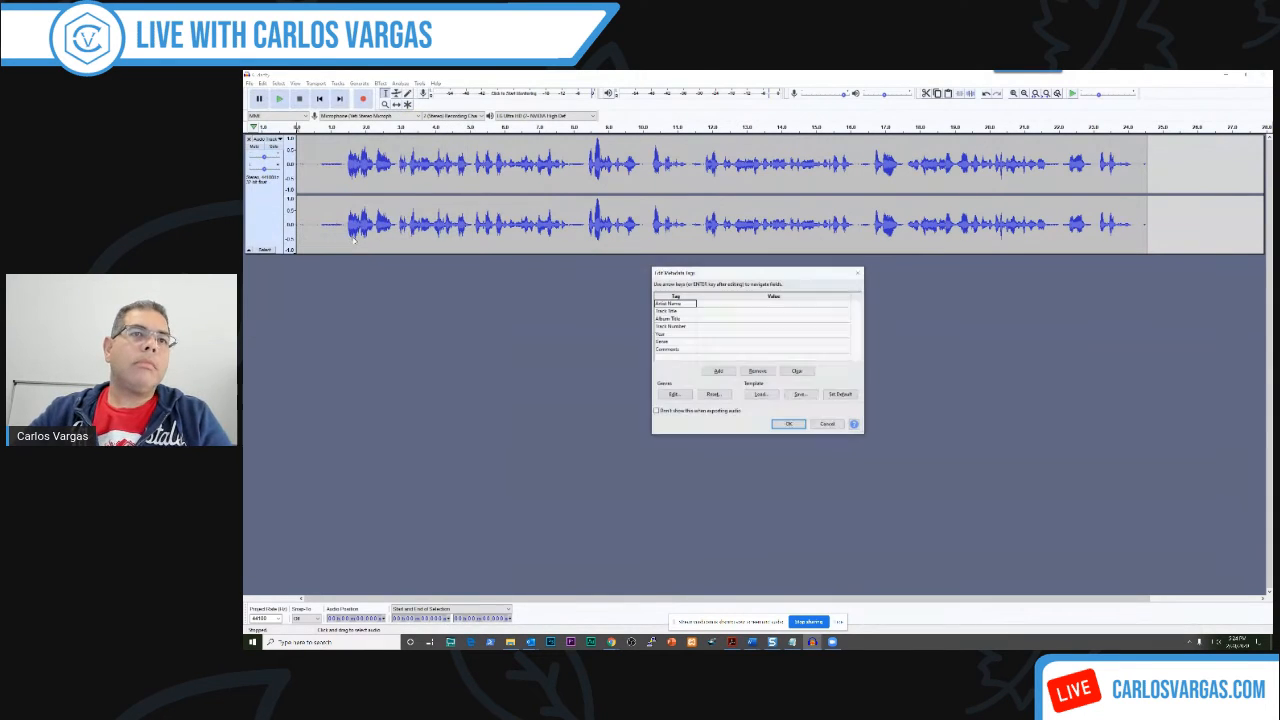
click(789, 424)
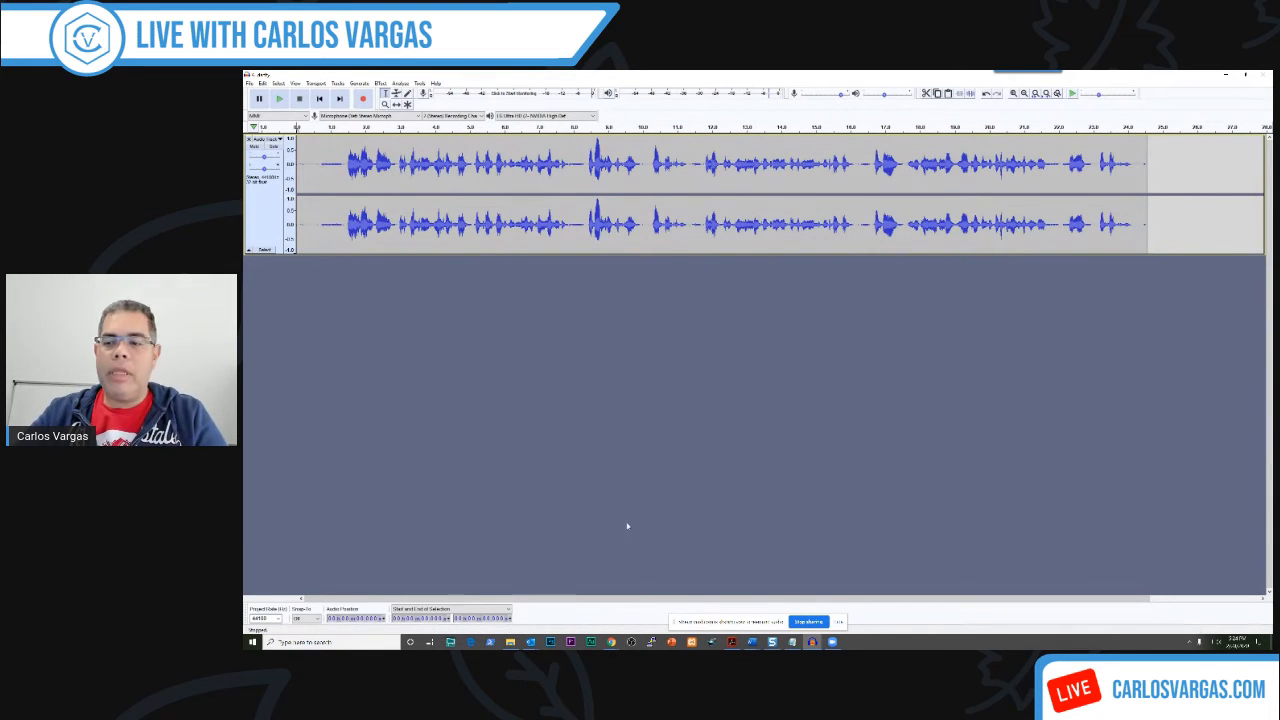
Step: Close the two other open project windows without saving their changes
mouse_move(812, 641)
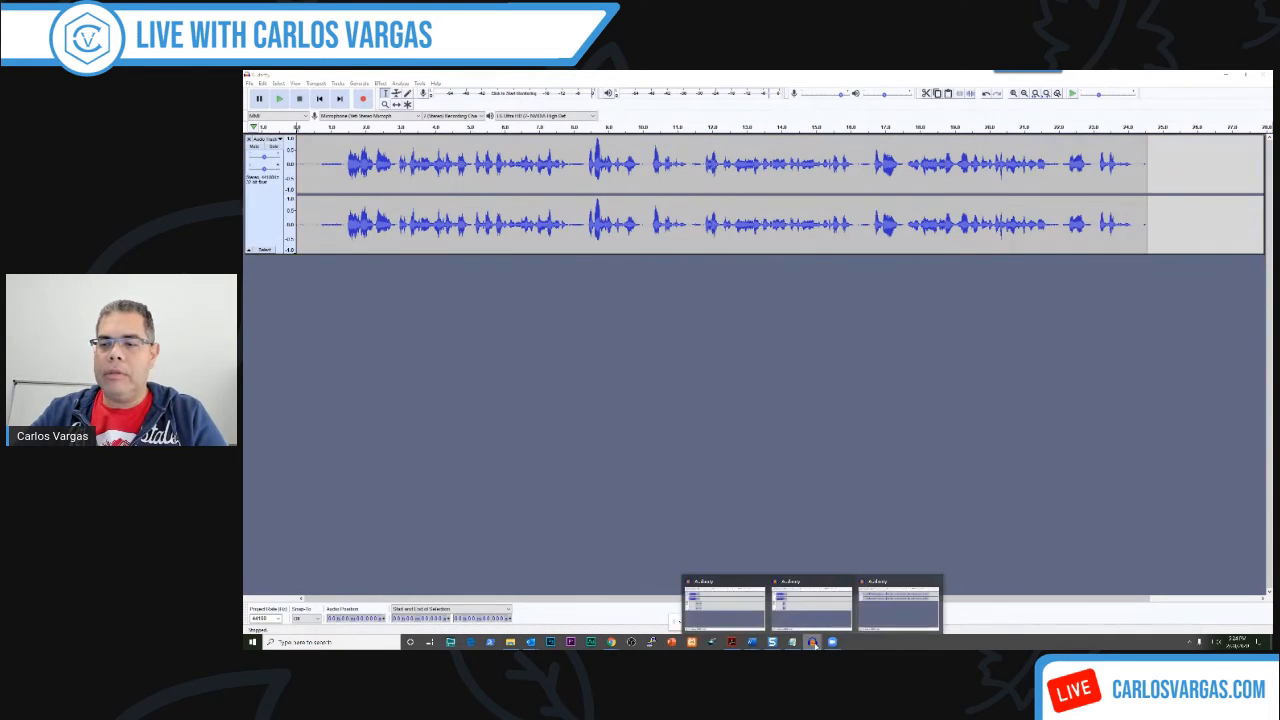
click(762, 581)
click(774, 354)
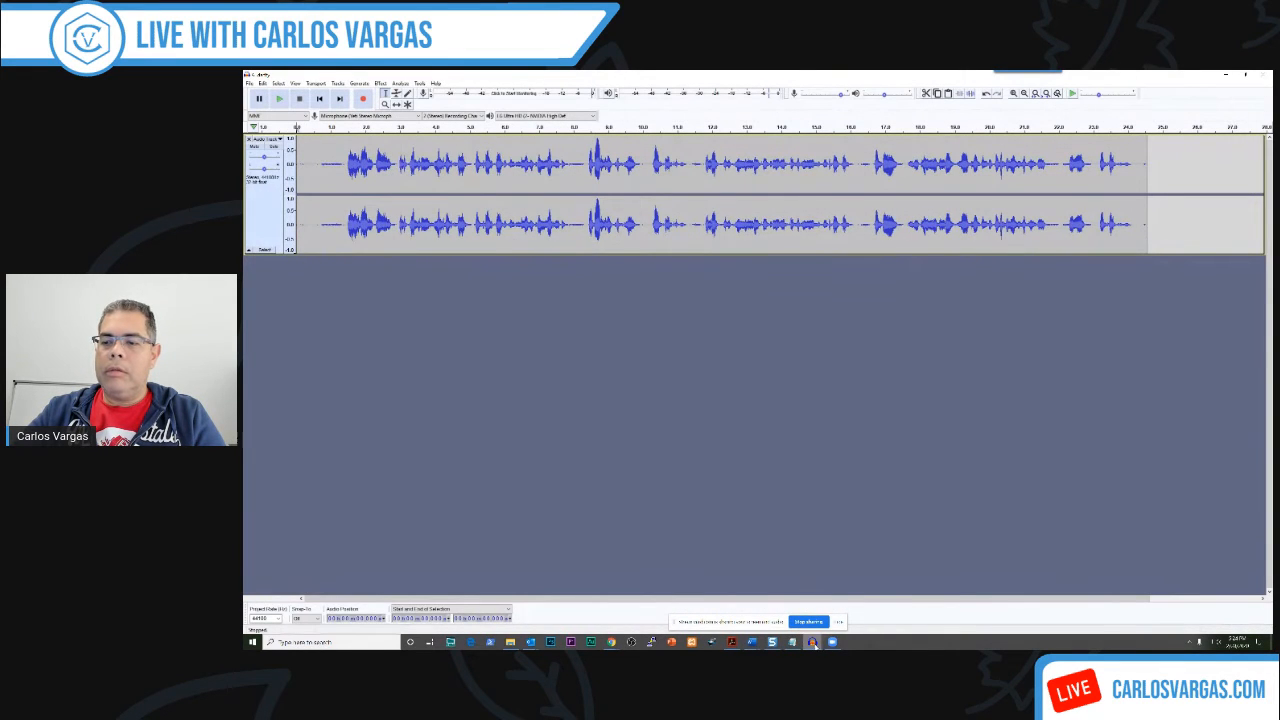
mouse_move(812, 641)
click(805, 583)
click(774, 355)
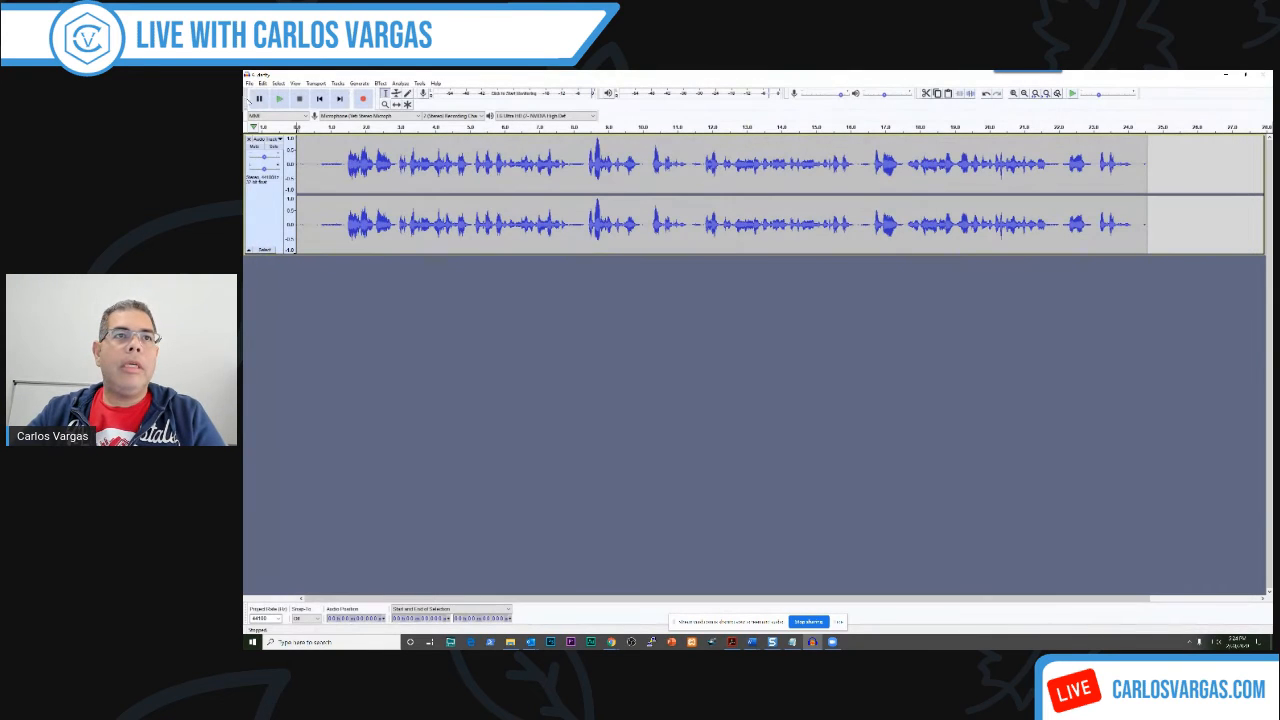
Step: Create a new empty project and close the episode recording's project window without saving
click(249, 84)
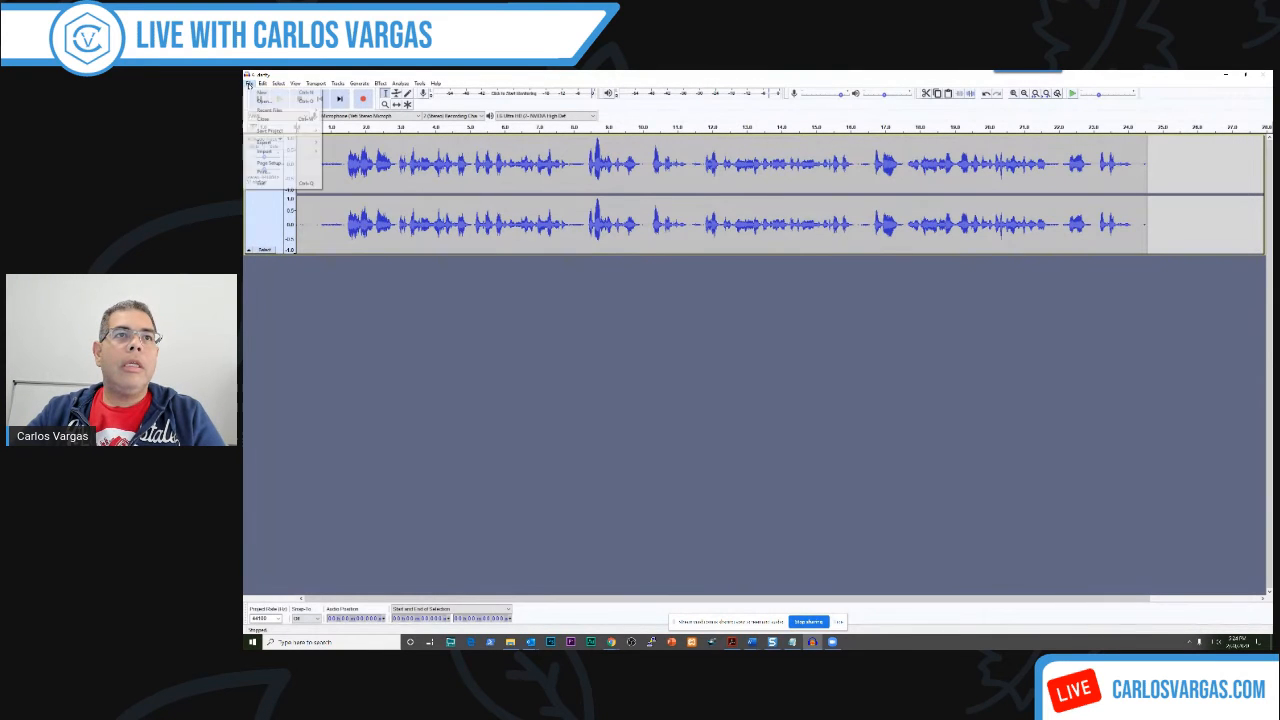
click(460, 273)
key(ctrl+n)
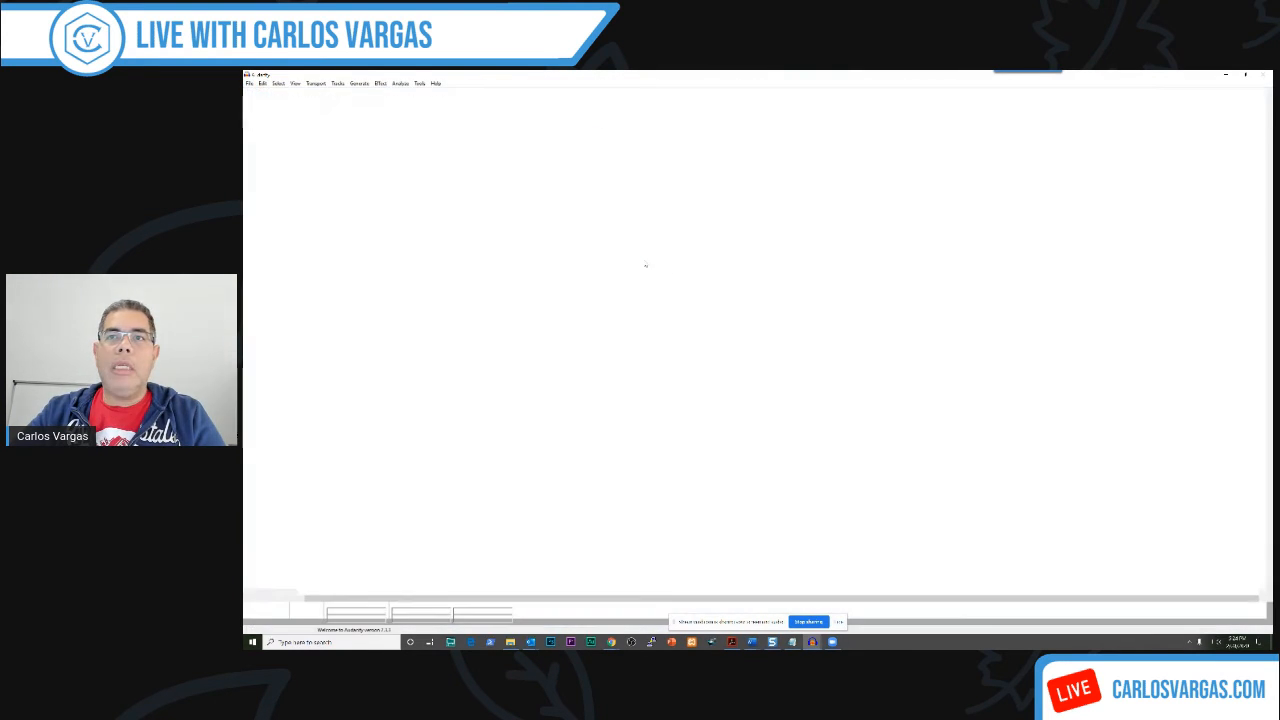
mouse_move(815, 646)
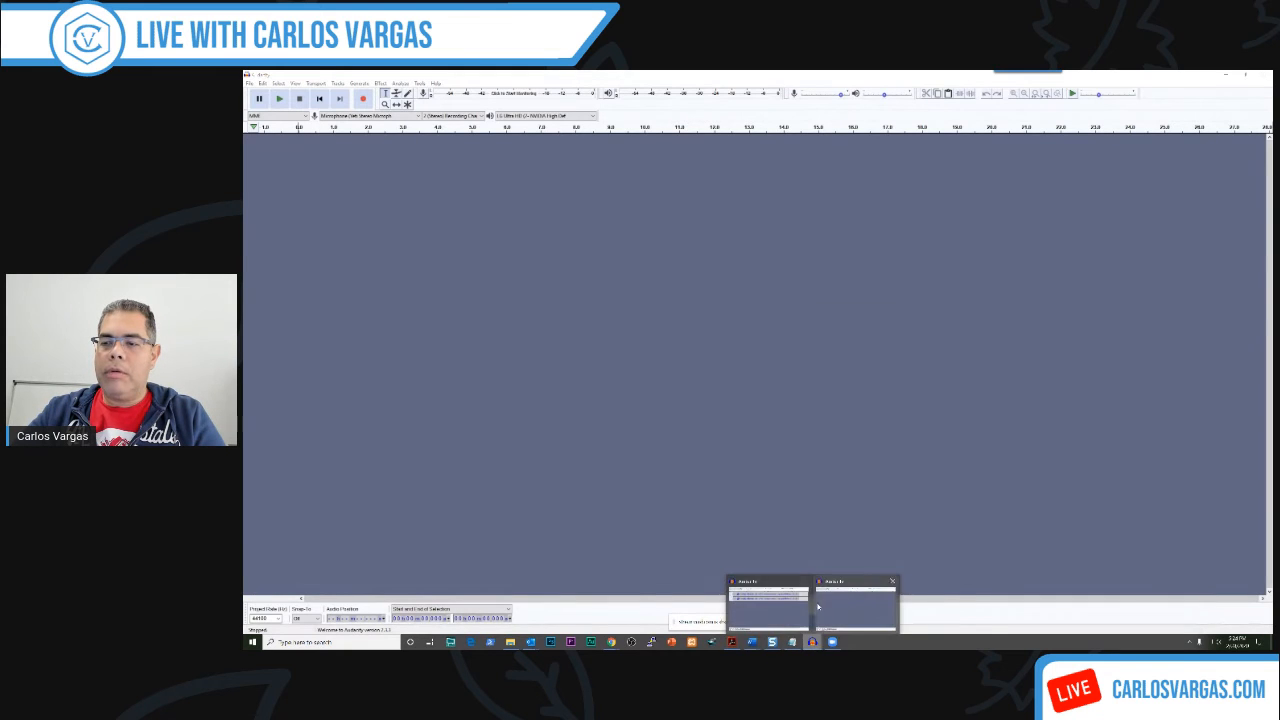
click(806, 581)
click(775, 353)
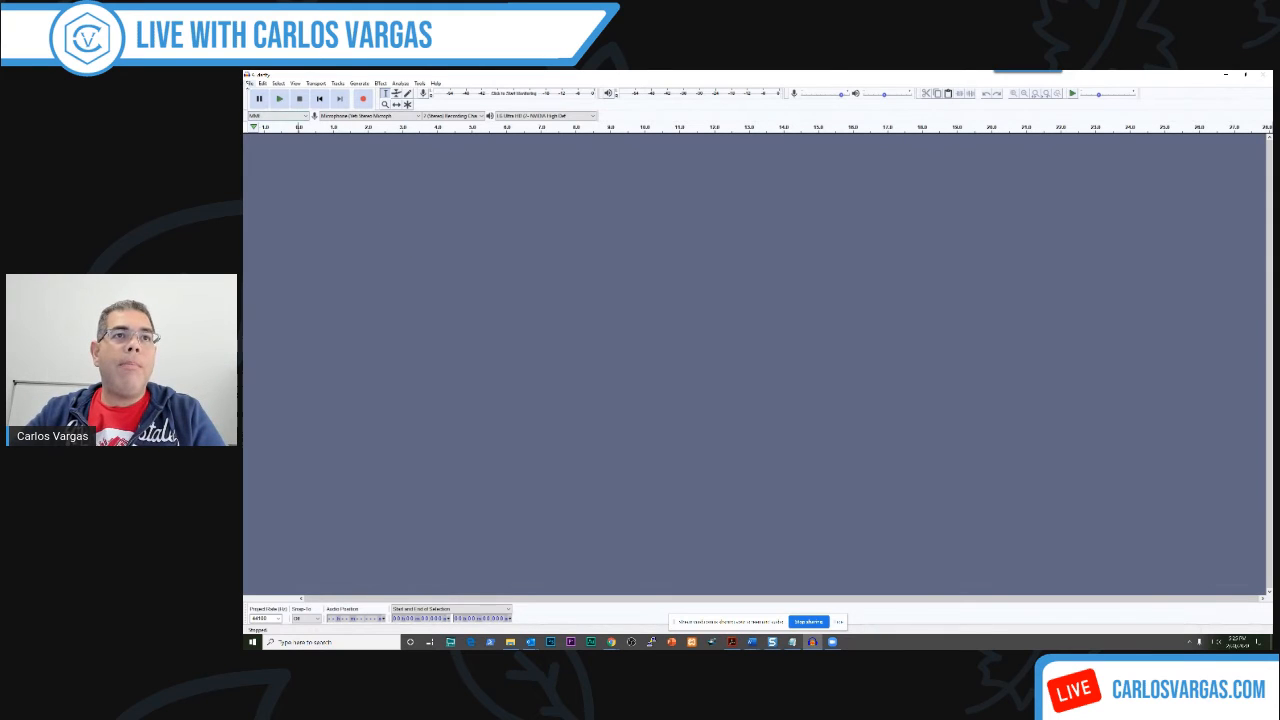
Step: Import the Intro With Music audio file into the empty project and play it through
click(250, 83)
mouse_move(290, 142)
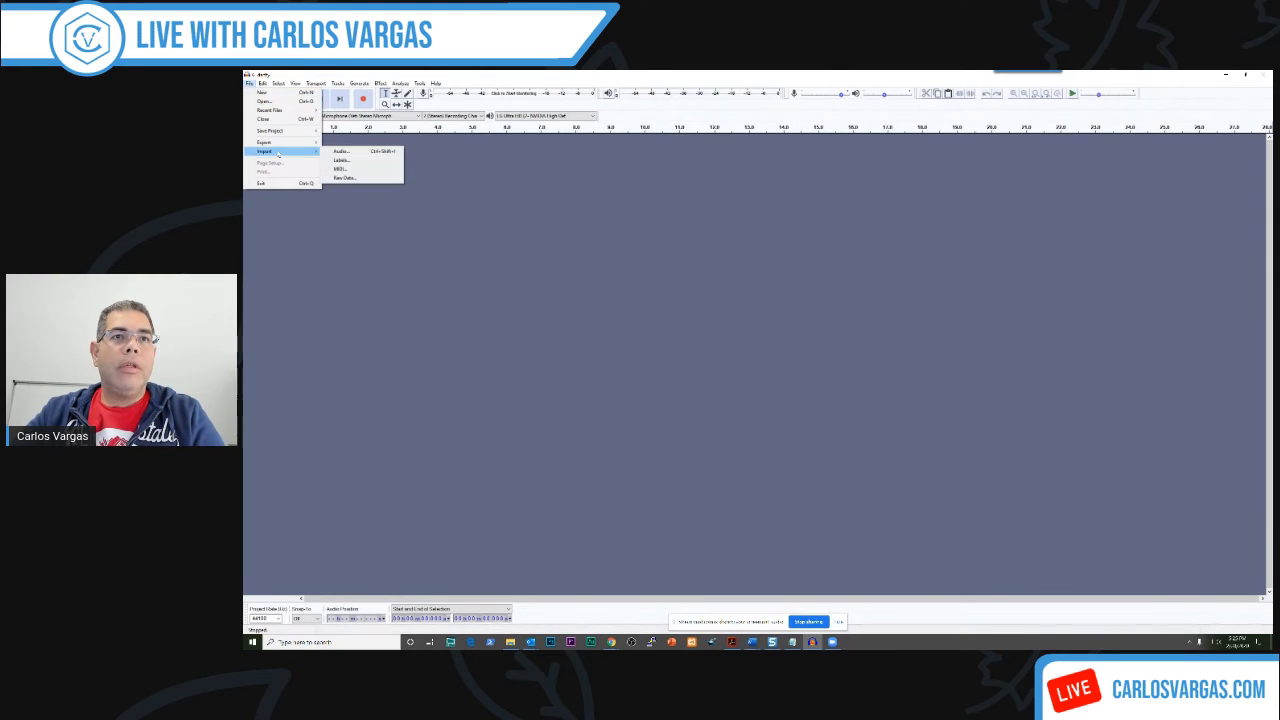
click(344, 155)
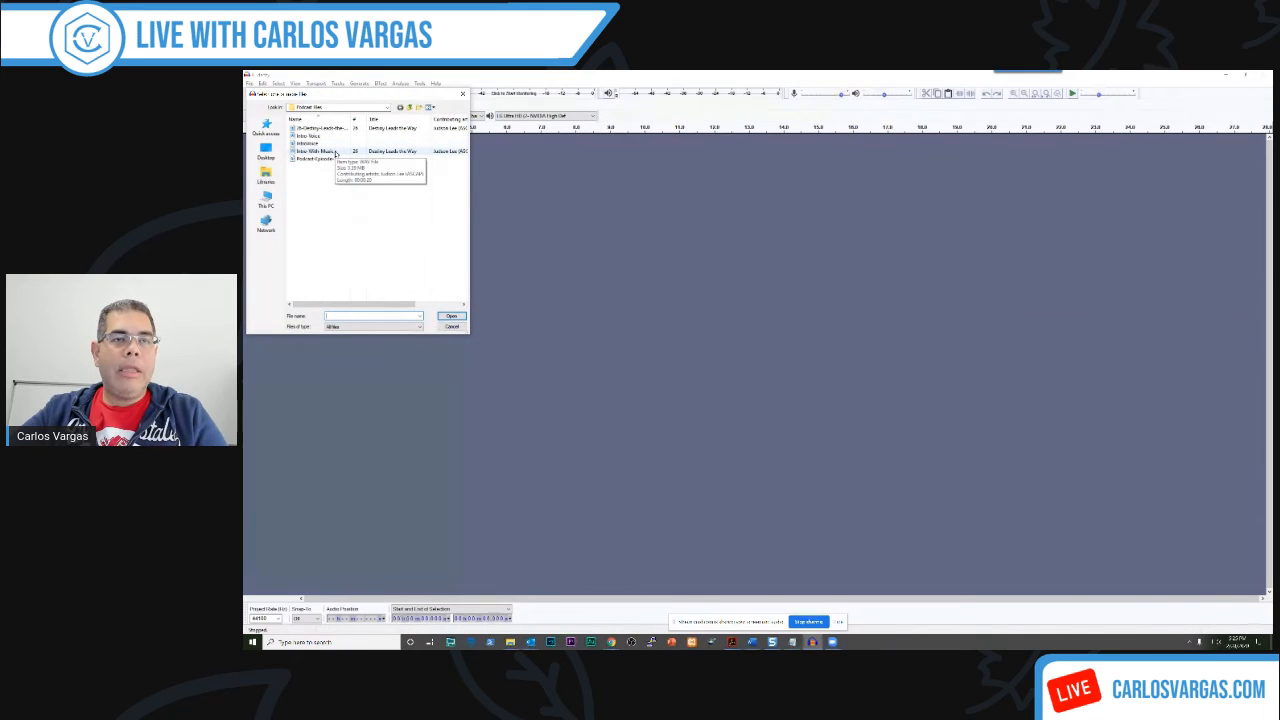
click(322, 150)
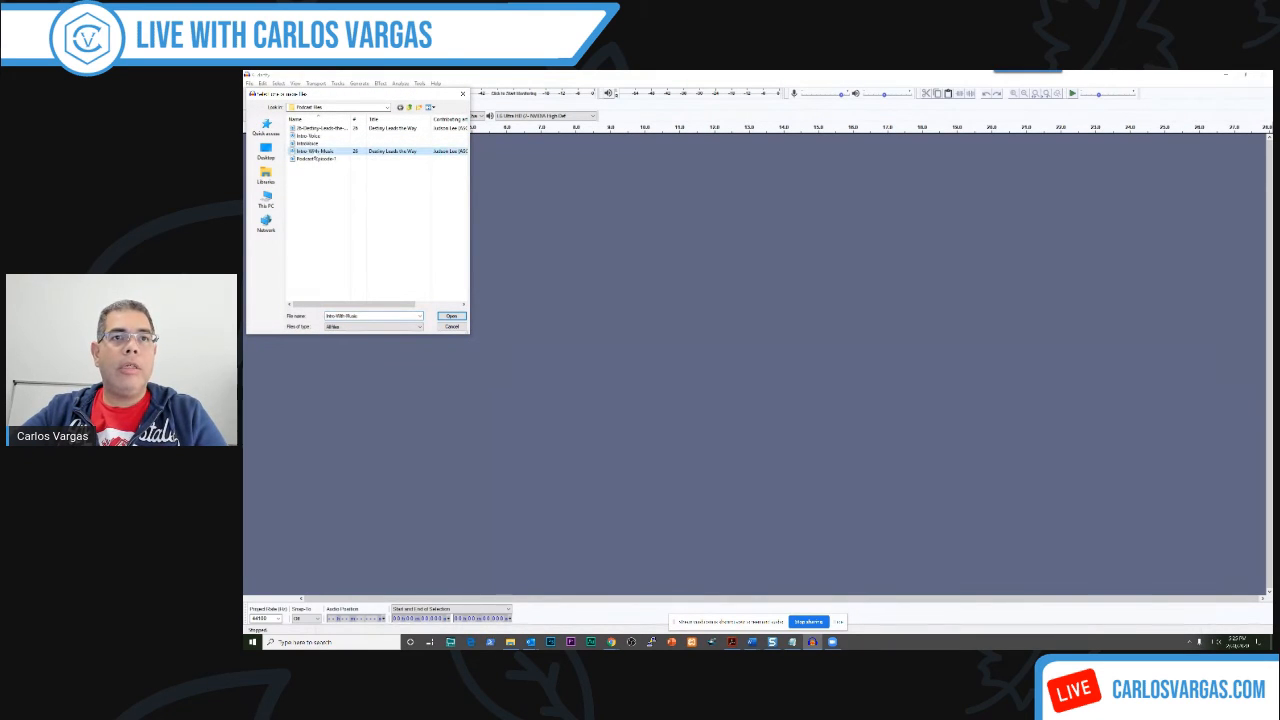
click(451, 316)
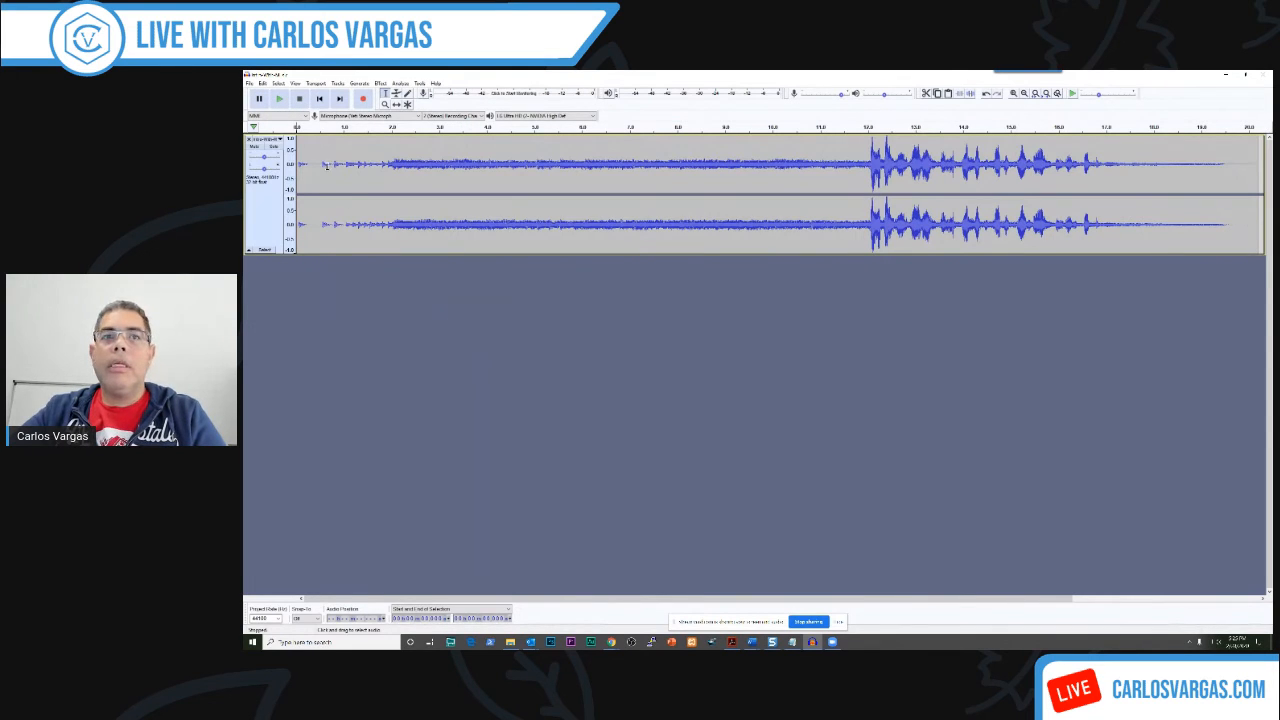
click(280, 99)
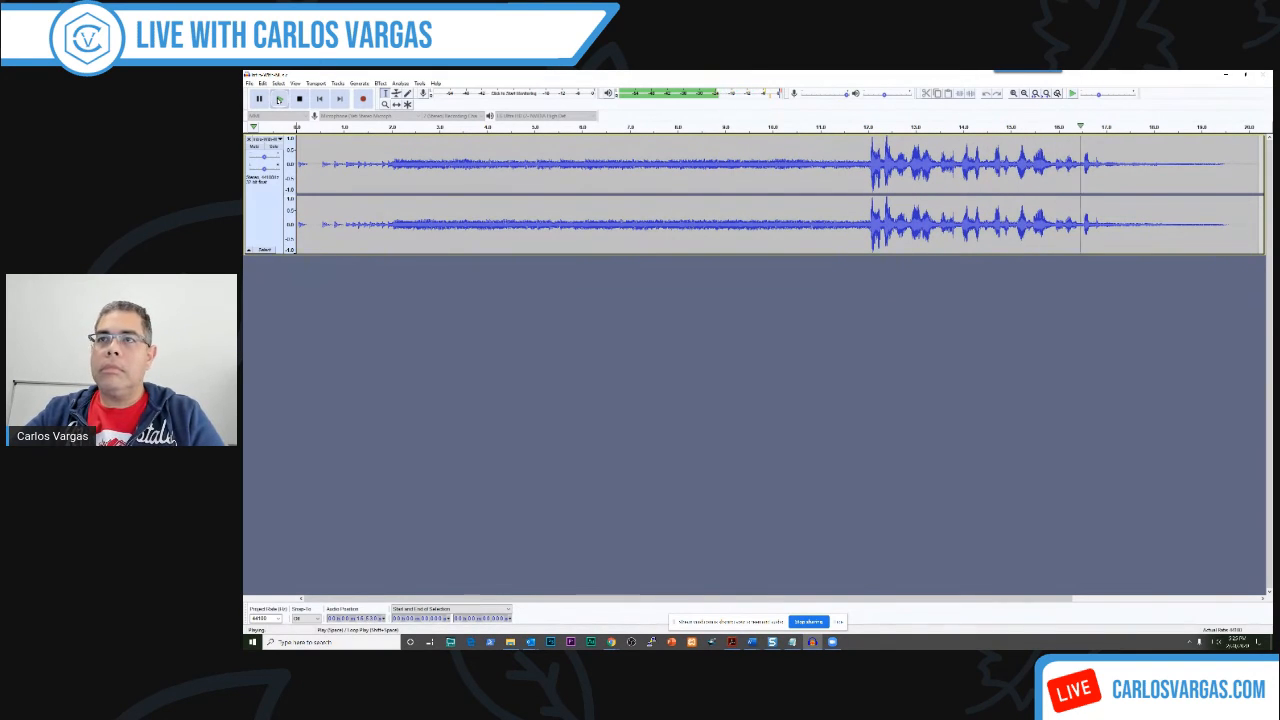
click(300, 100)
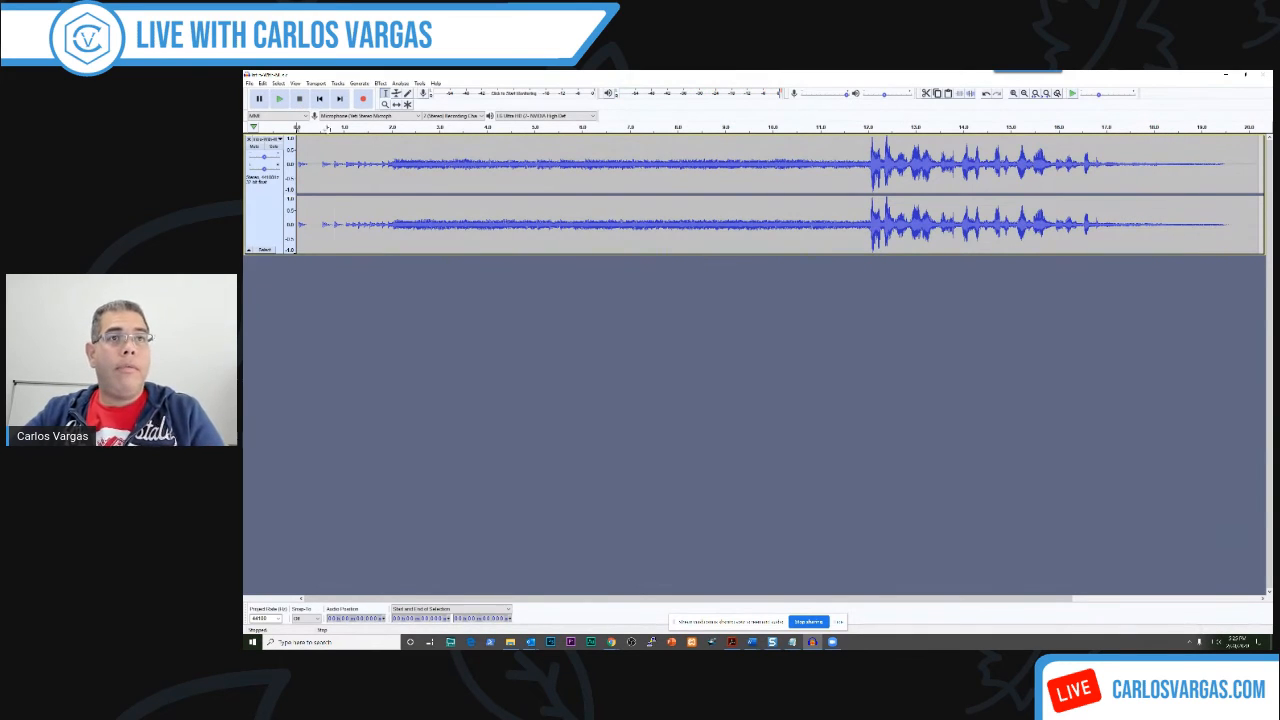
Step: Import the Podcast Episode 1 audio file as a second track below the intro
click(249, 83)
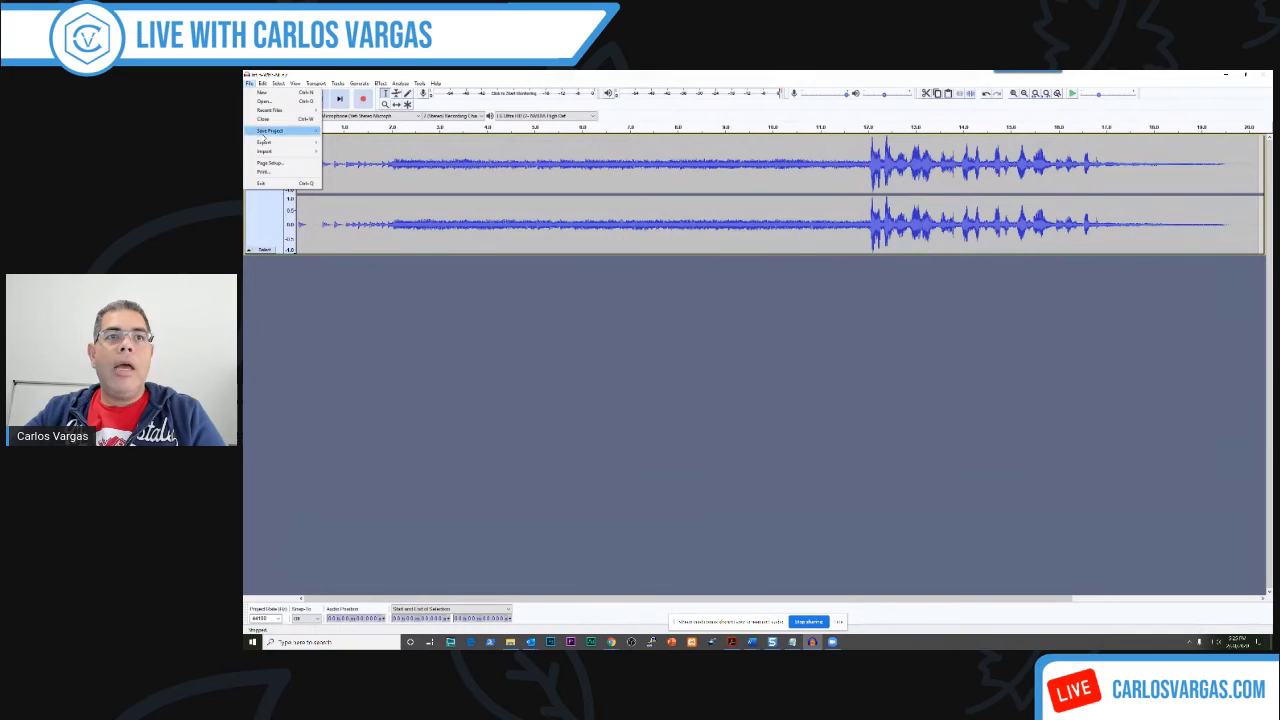
mouse_move(280, 142)
click(349, 152)
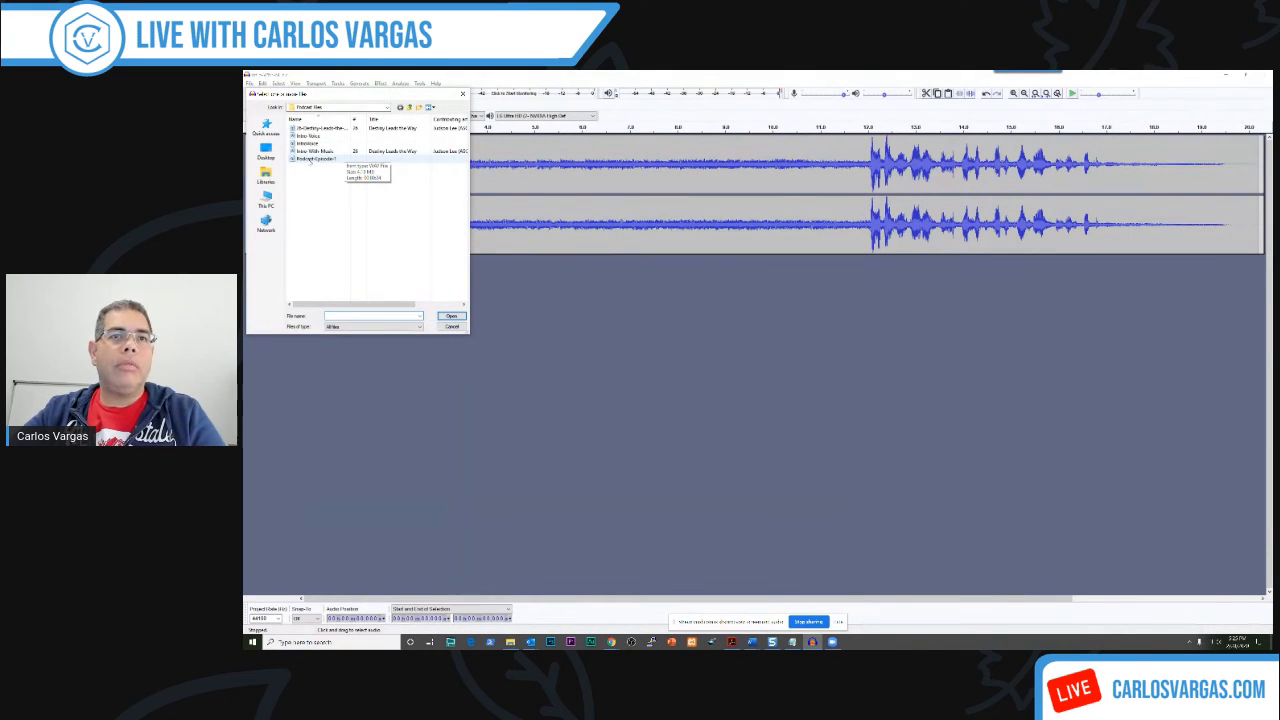
click(308, 162)
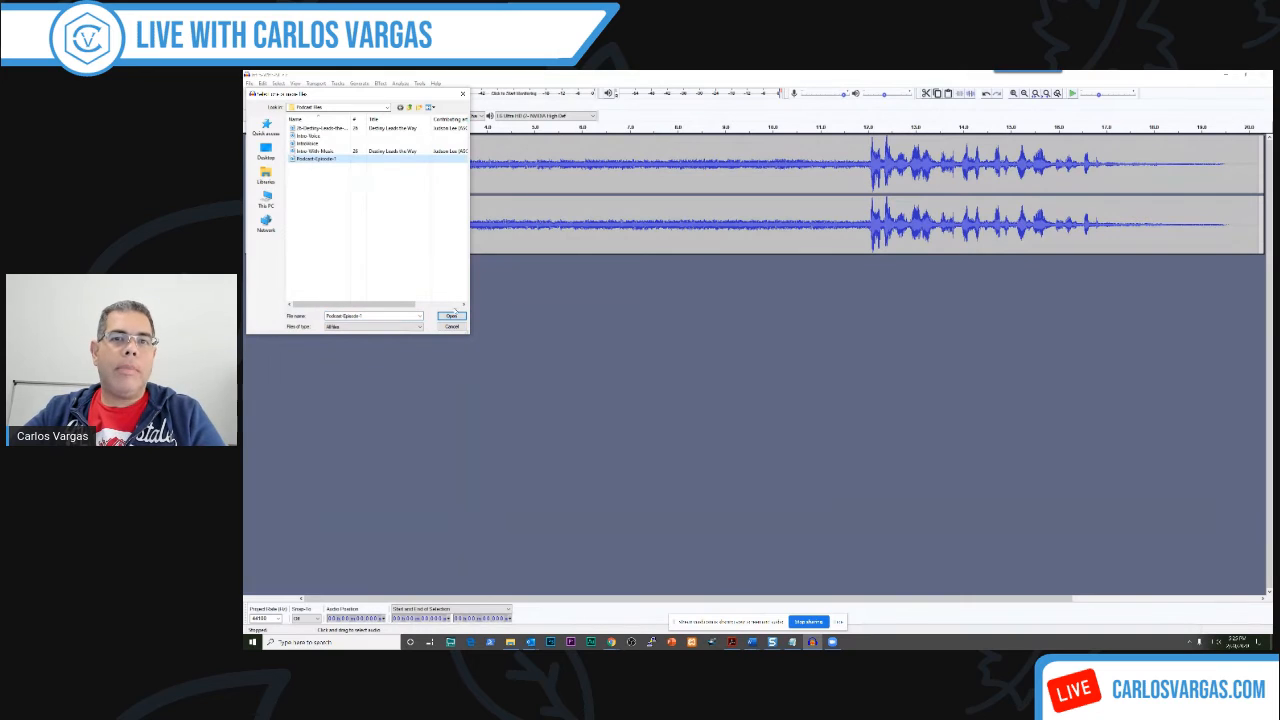
click(451, 316)
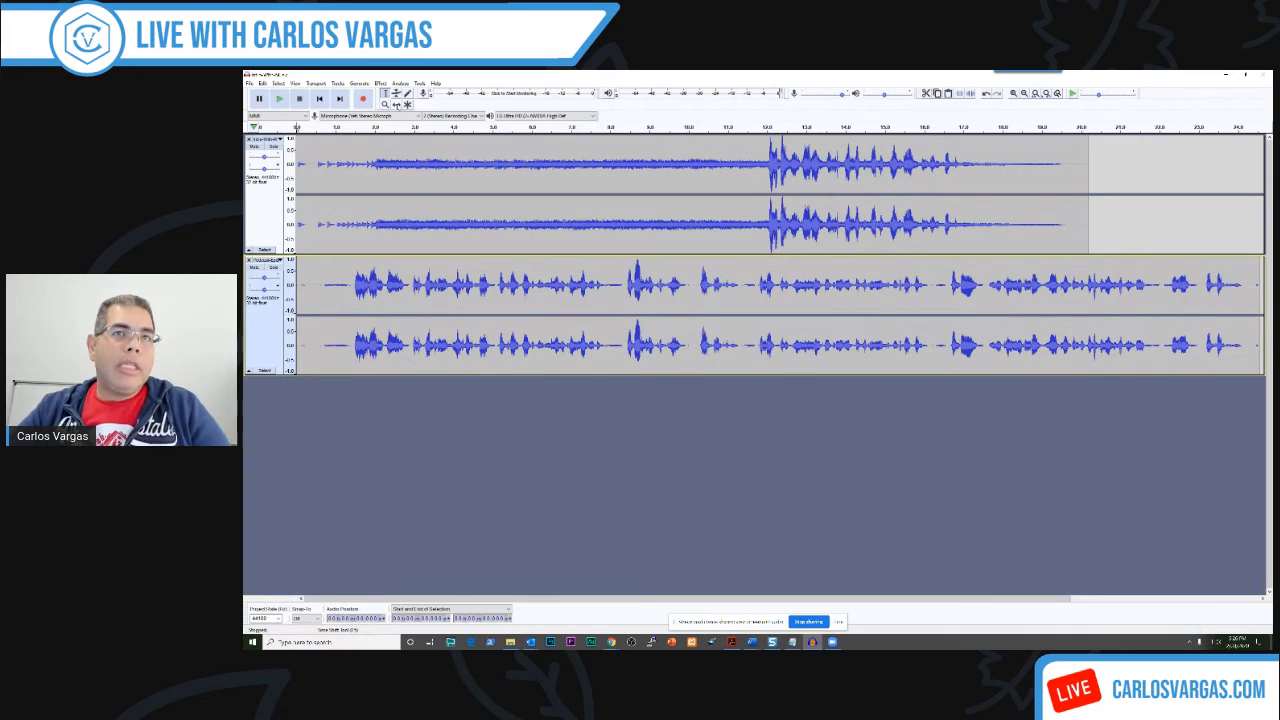
Step: Time-shift the episode track to start at about 18.6 seconds, overlapping the intro's fading end, and play the transition
click(398, 106)
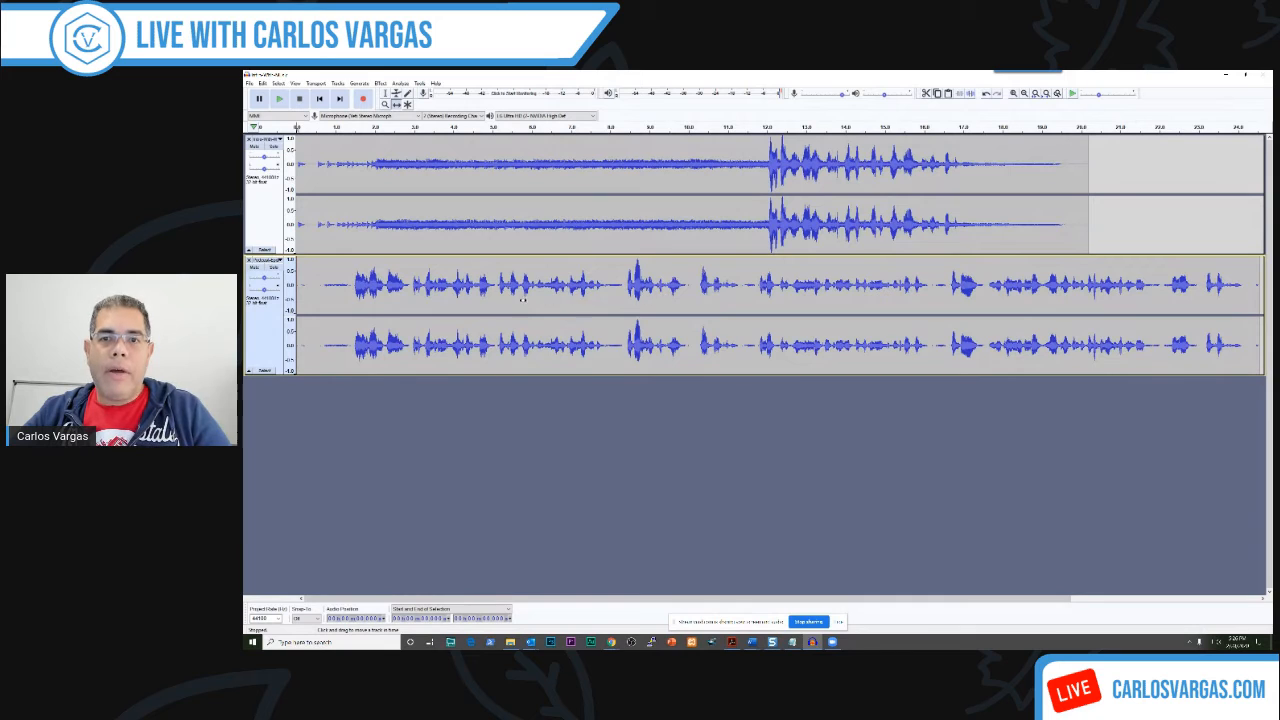
drag(439, 307, 950, 288)
drag(1033, 285, 1144, 291)
drag(738, 601, 882, 590)
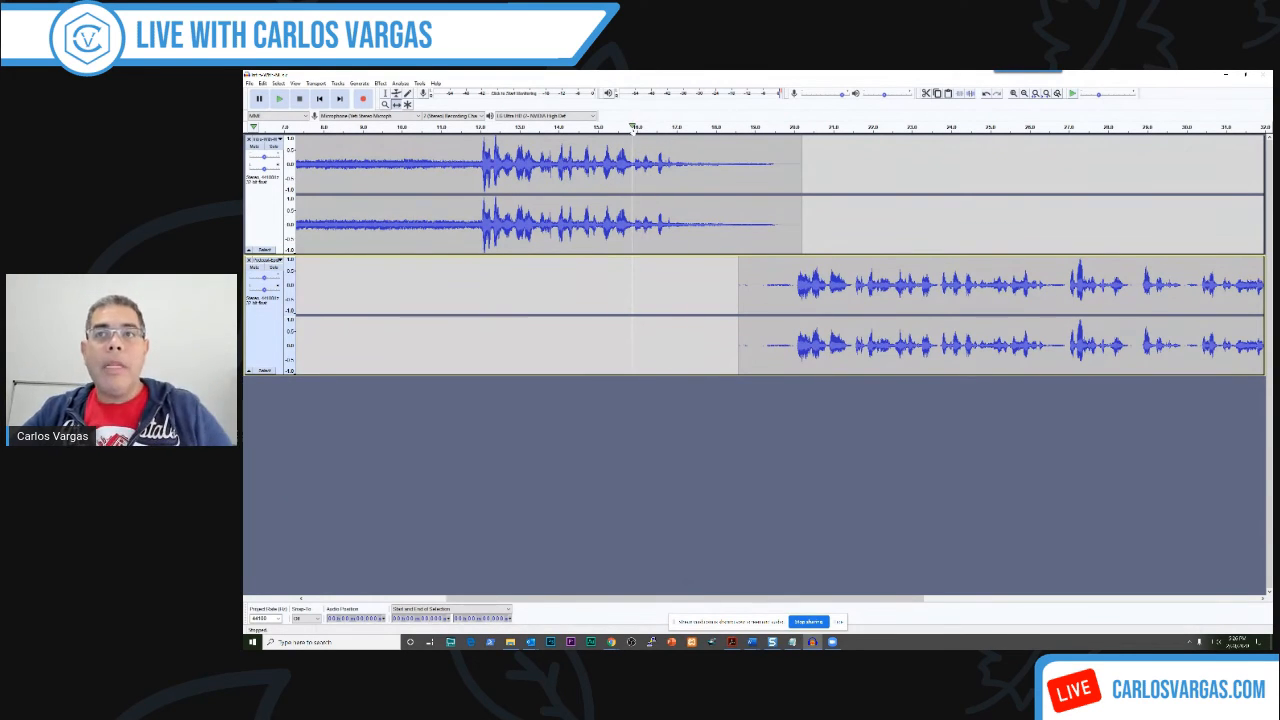
click(633, 127)
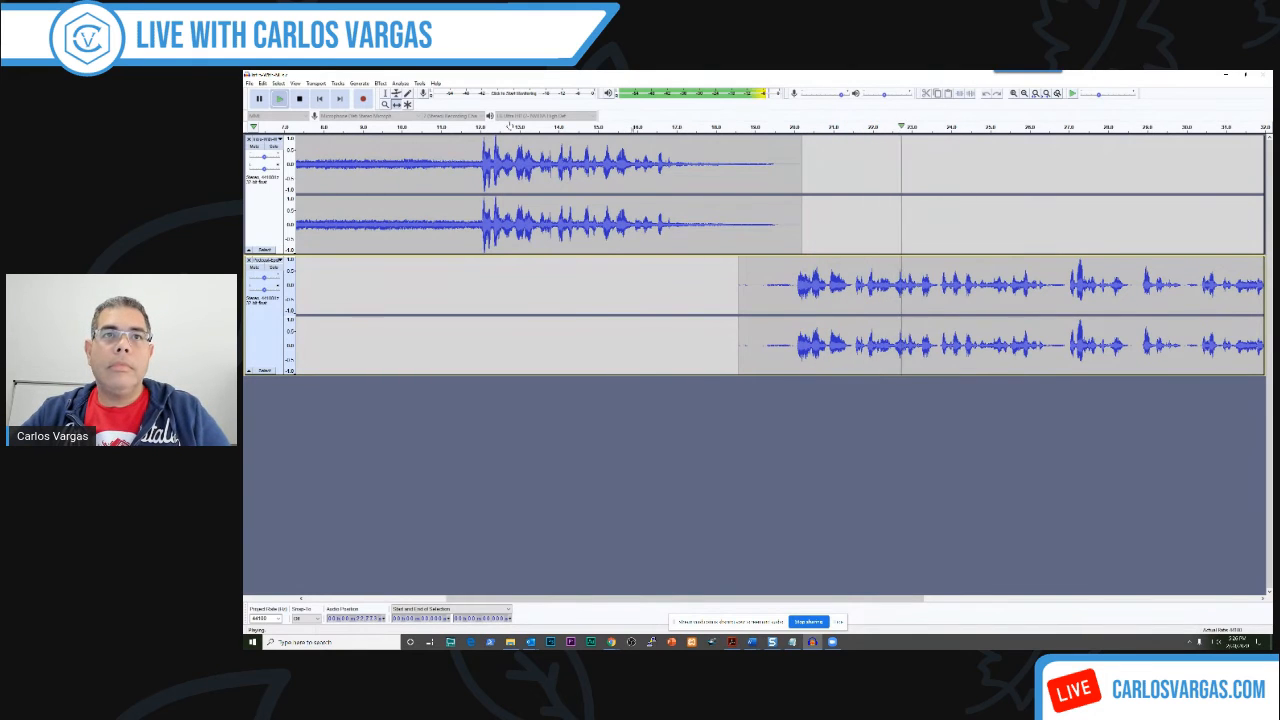
click(300, 99)
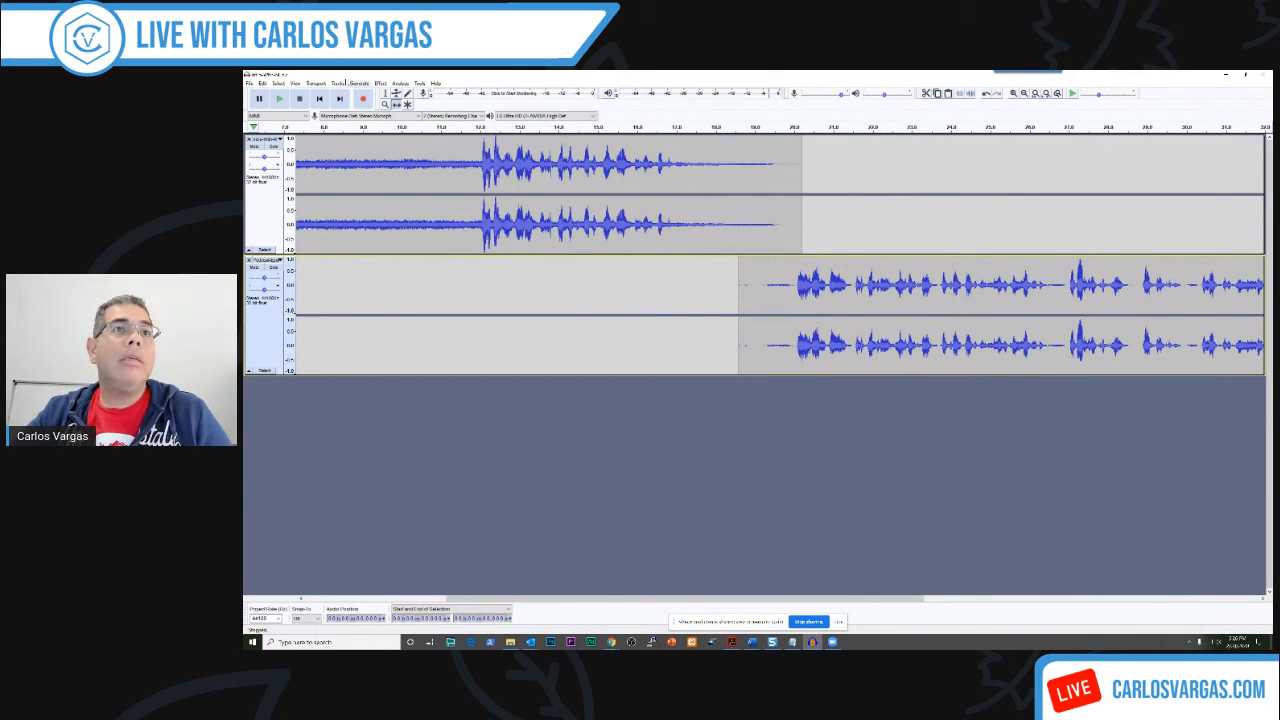
Step: Export both tracks as a WAV file named FullEpisodeWithIntro, accepting the mixdown to one stereo file
click(249, 83)
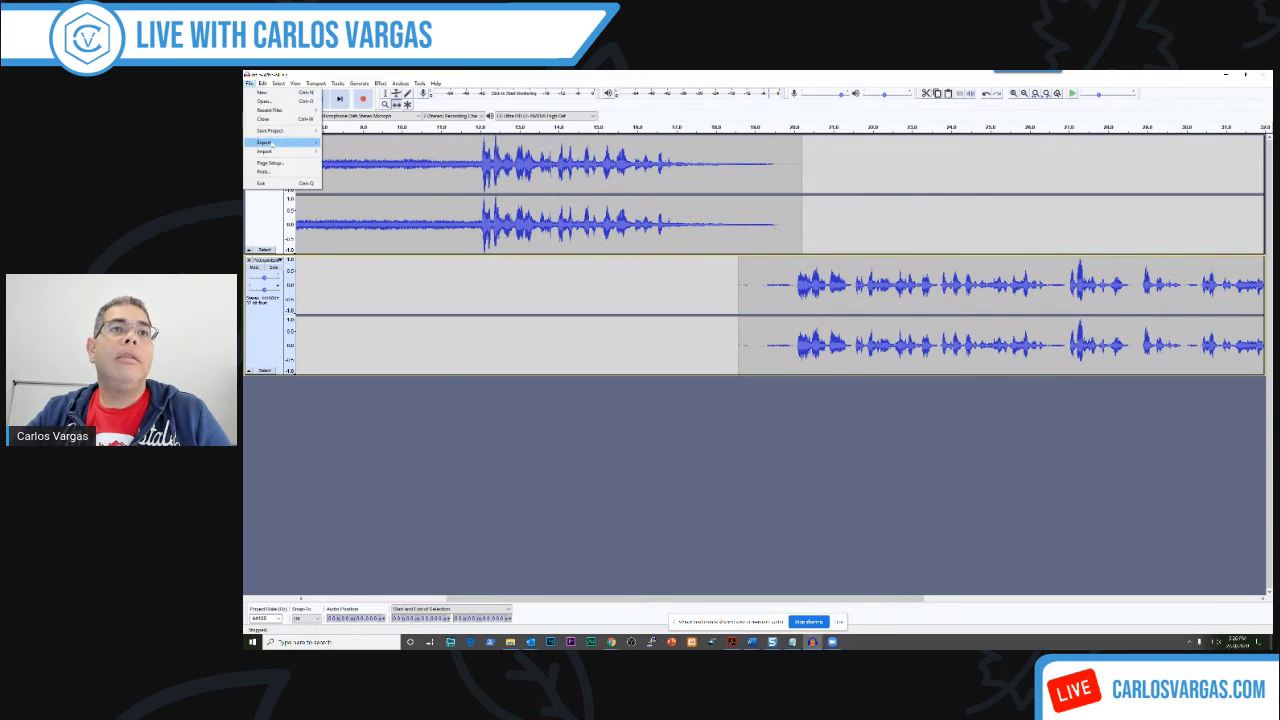
mouse_move(271, 146)
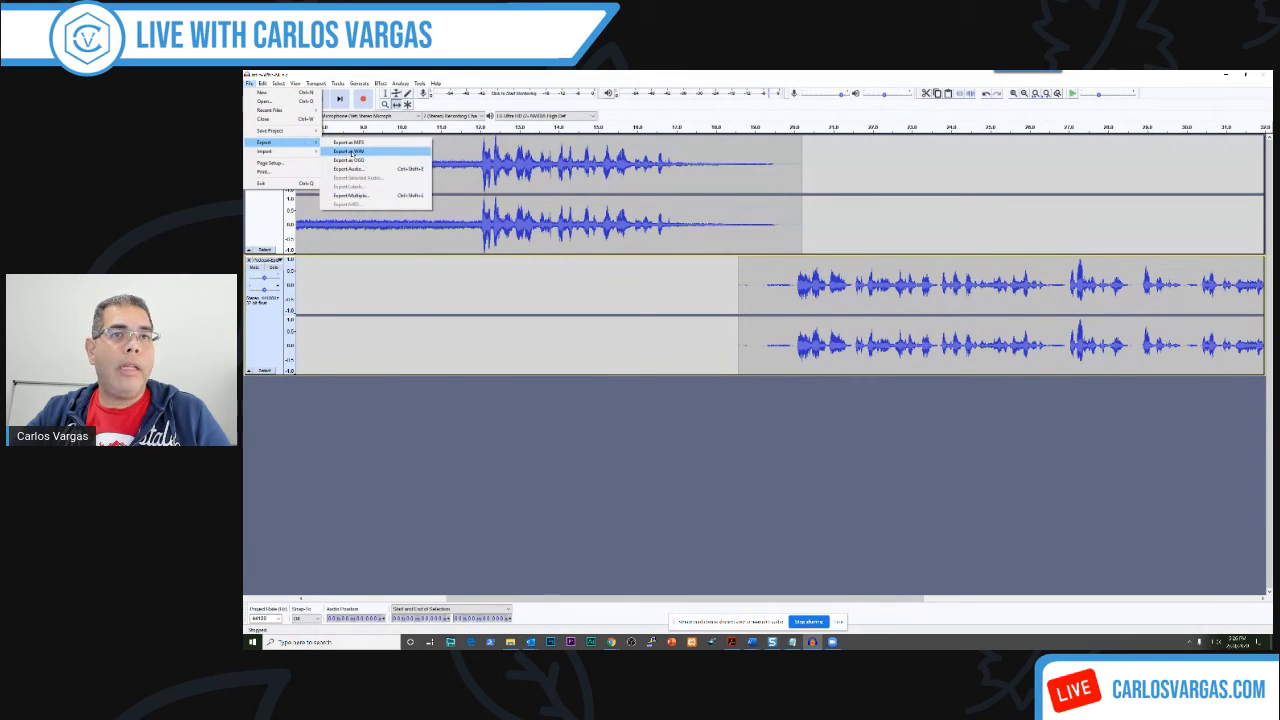
click(354, 152)
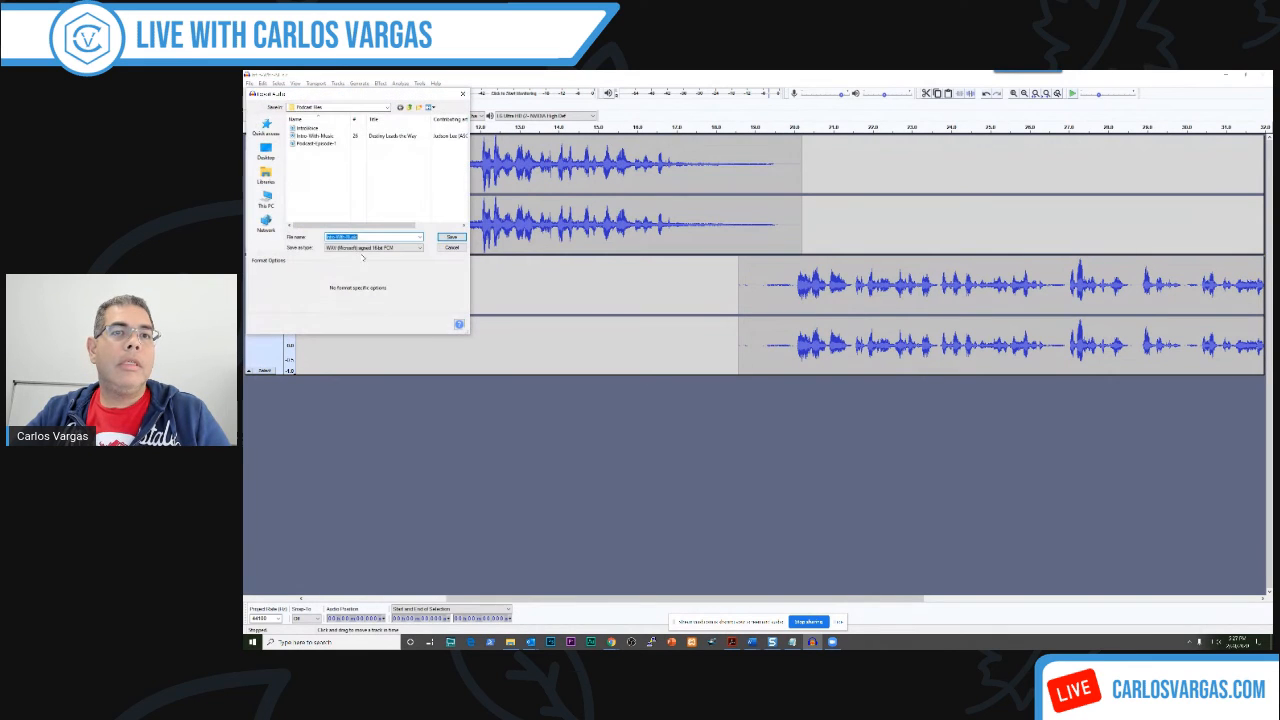
text(Fu)
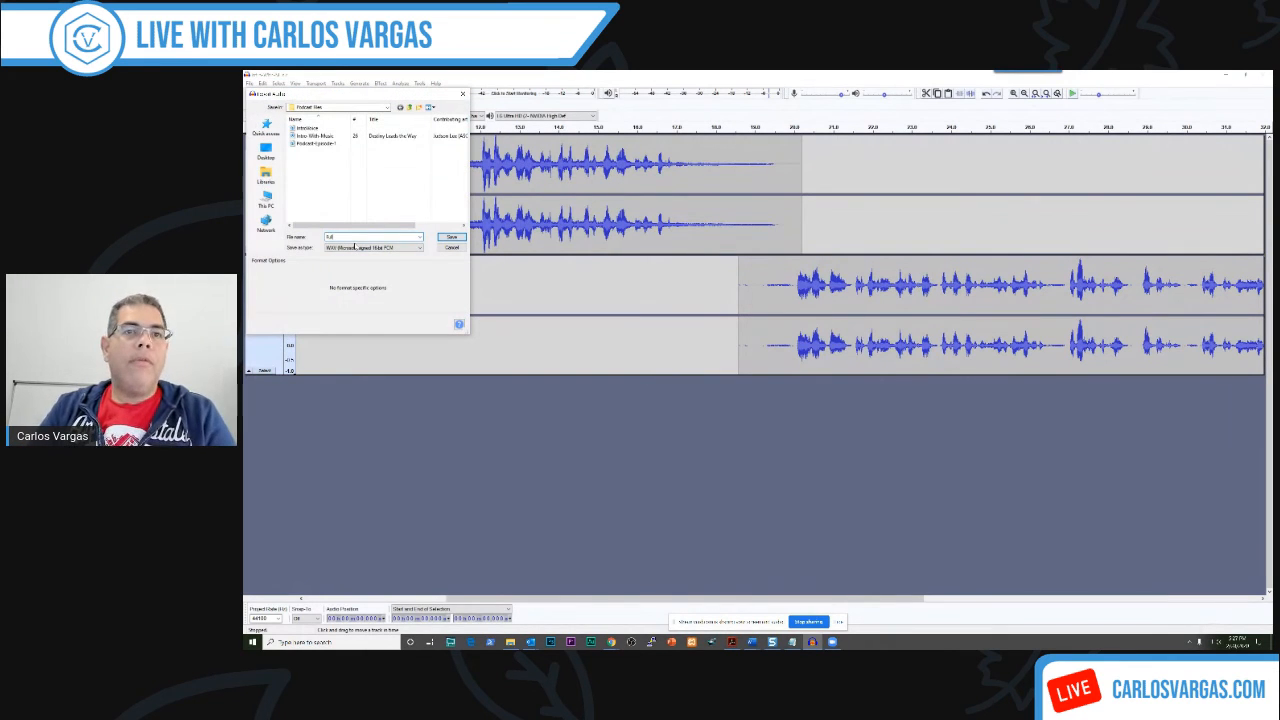
text(llEpisodeWithIntro)
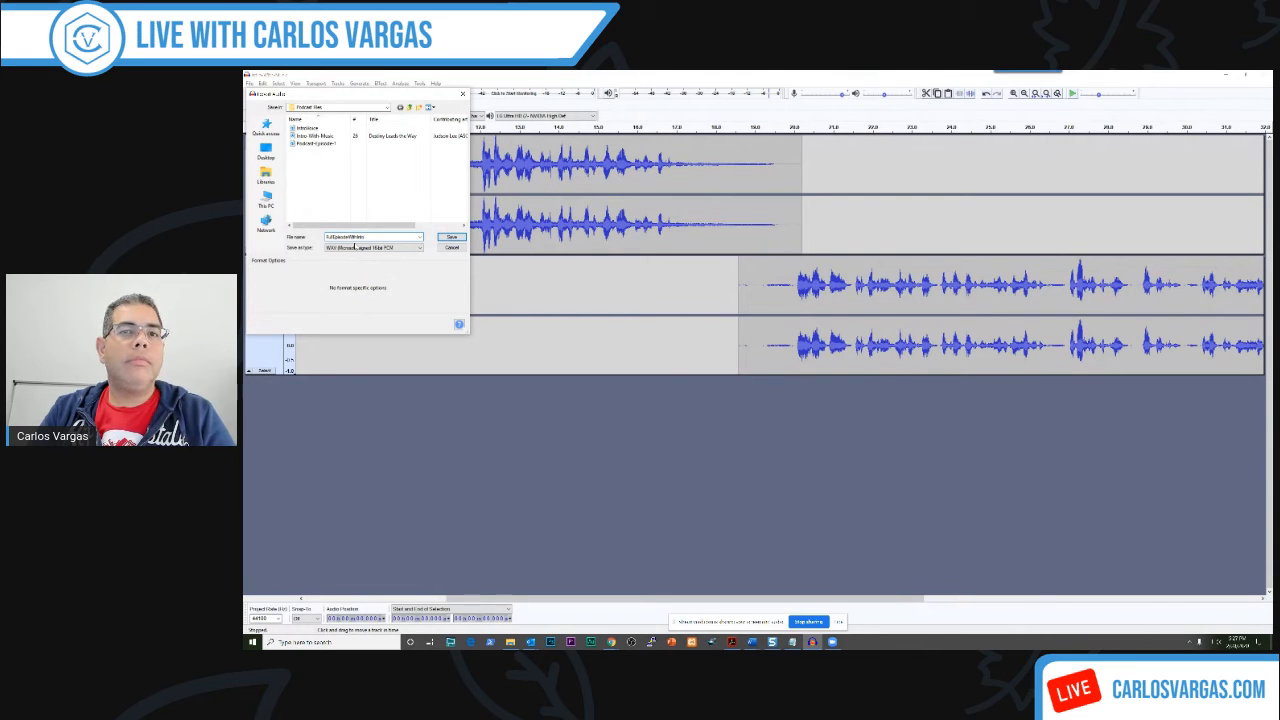
key(Return)
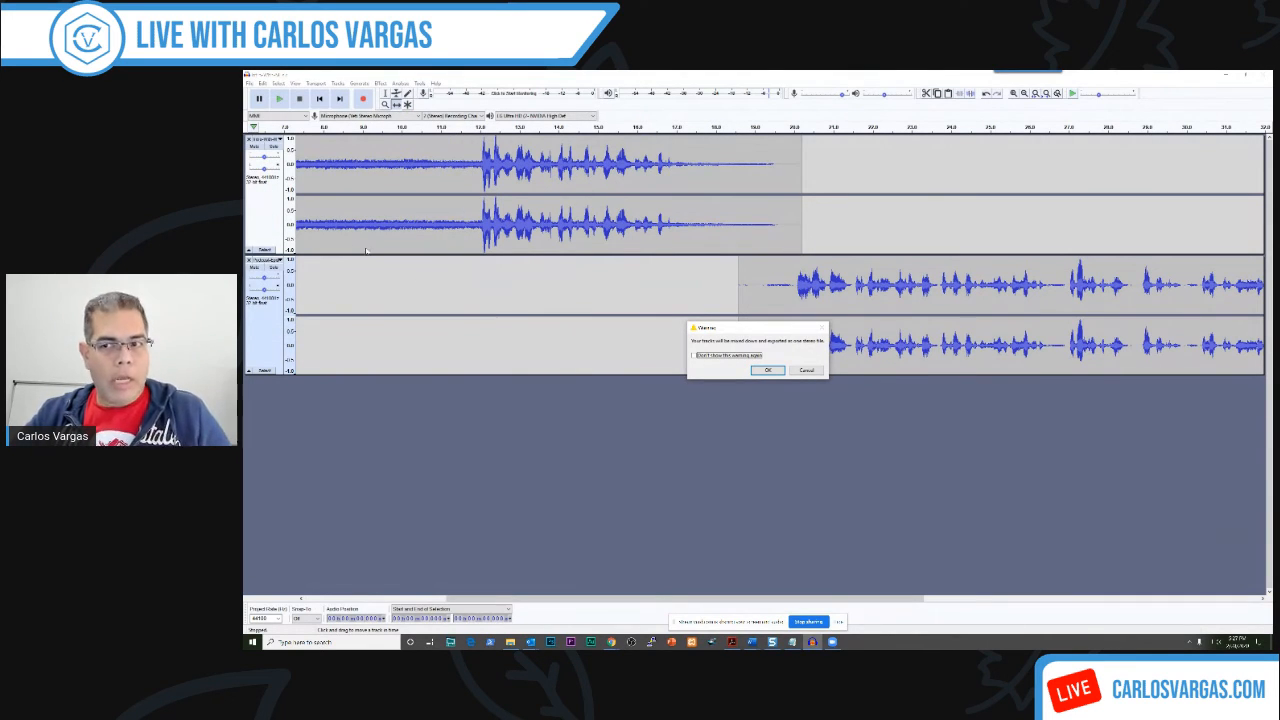
click(768, 370)
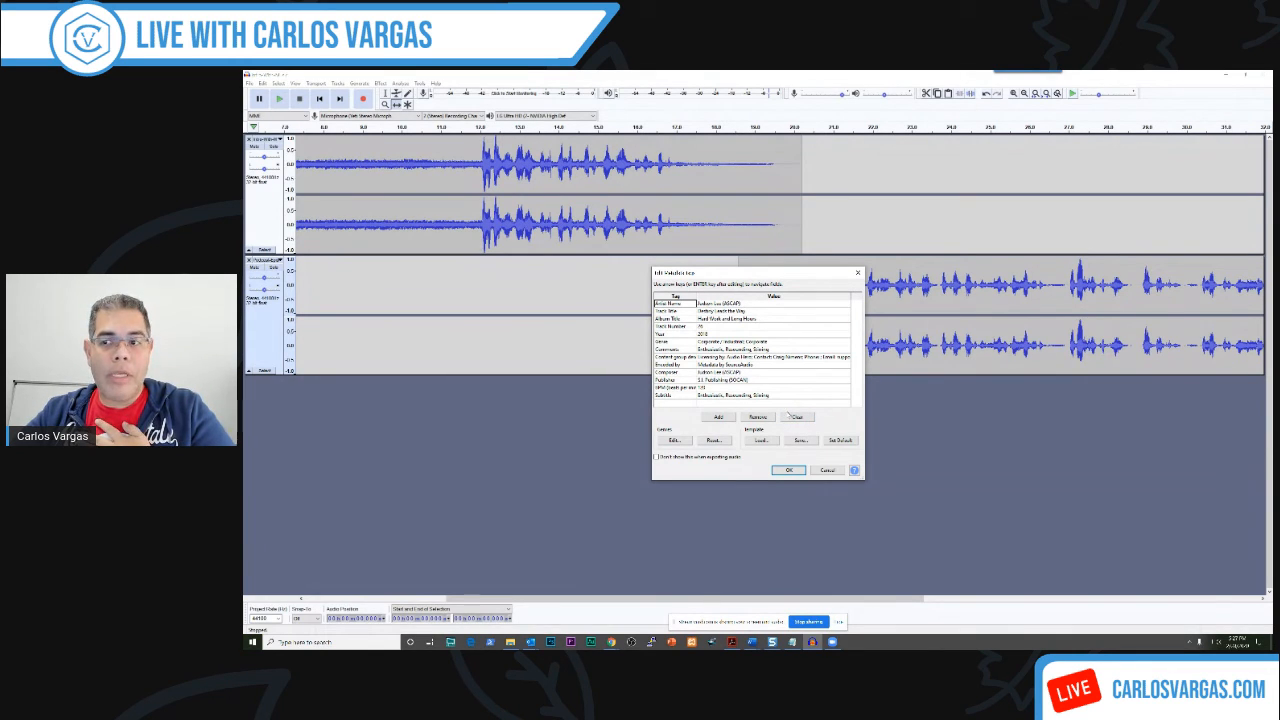
Step: Clear all existing metadata tags and enter the podcaster's full name as the Artist Name
click(805, 419)
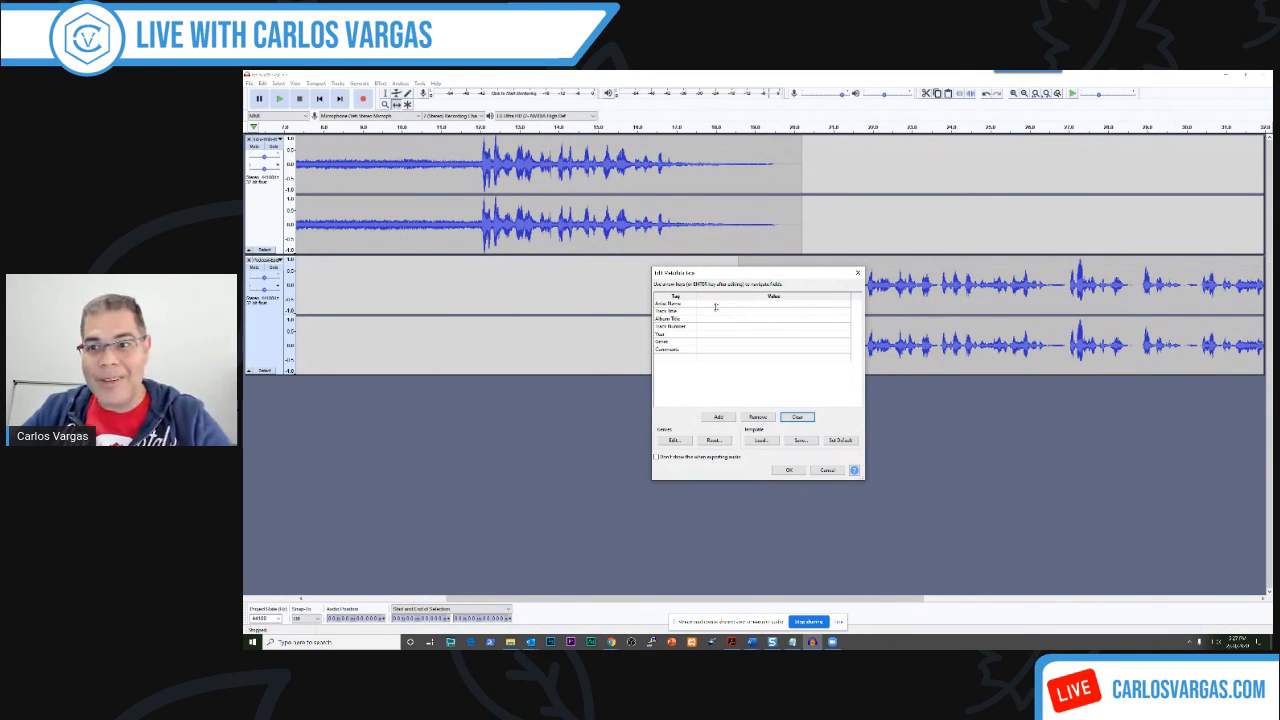
click(730, 306)
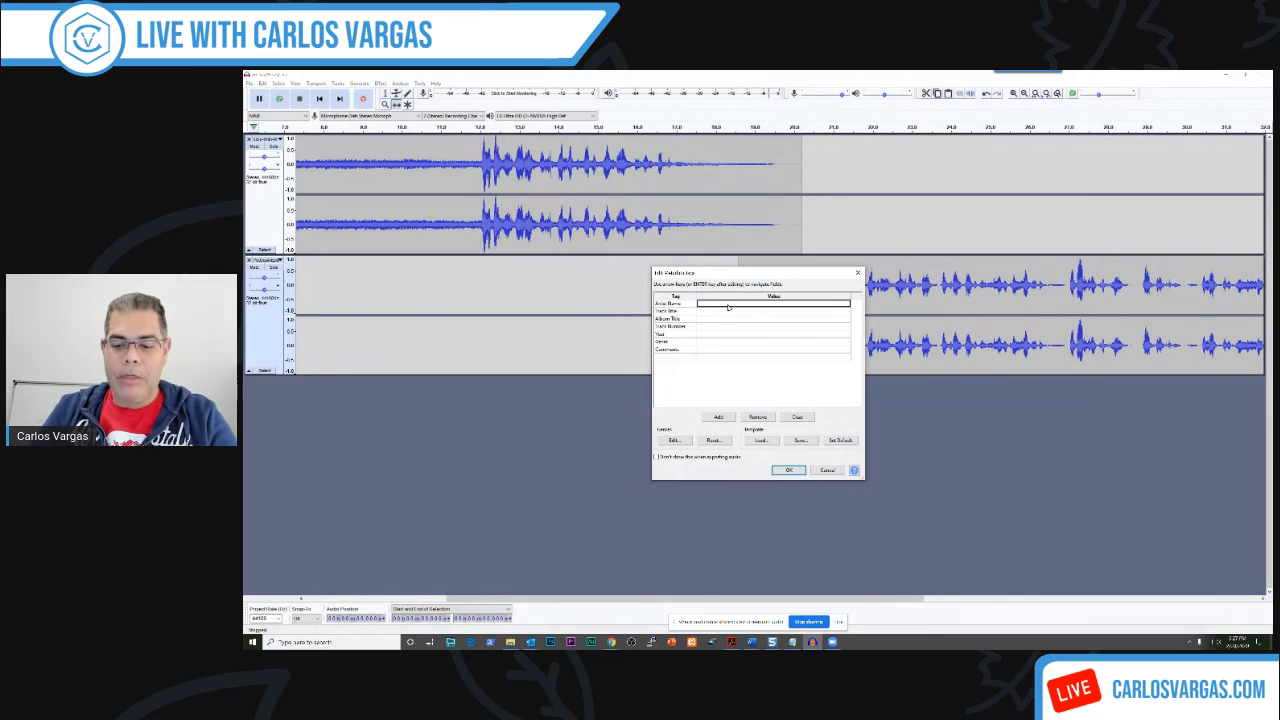
text(Carlos Vargas)
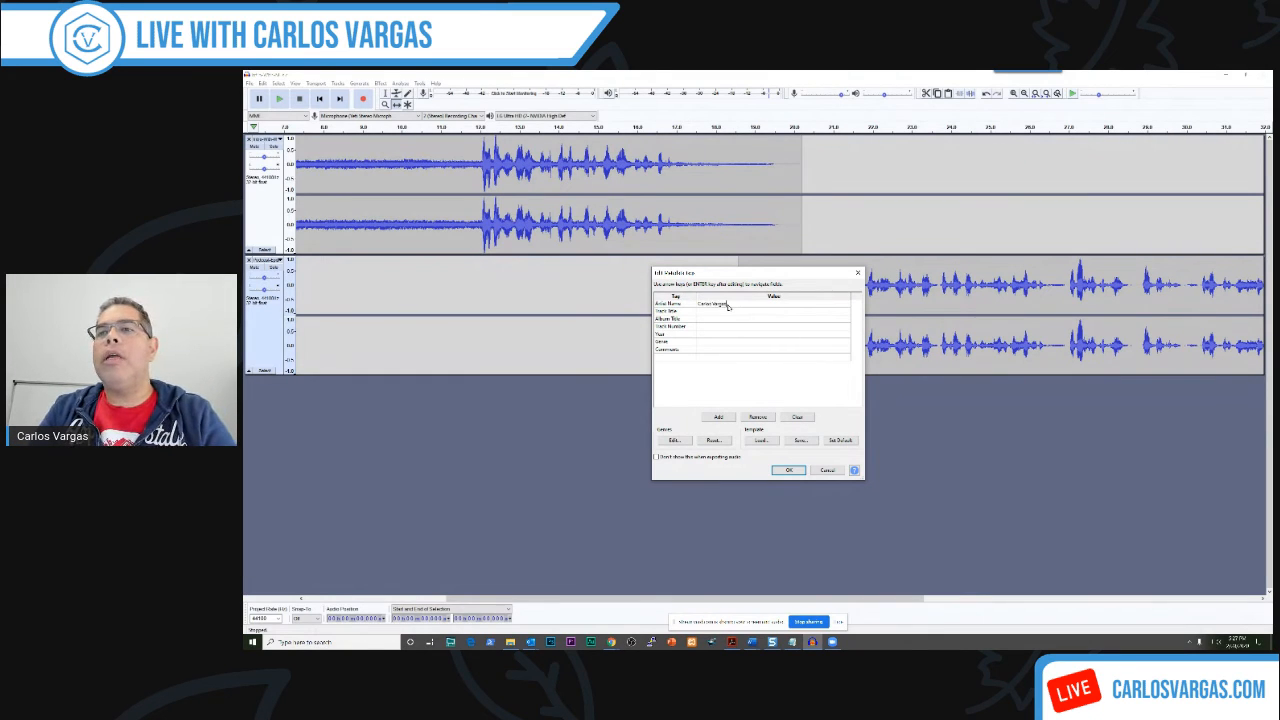
key(Return)
click(728, 309)
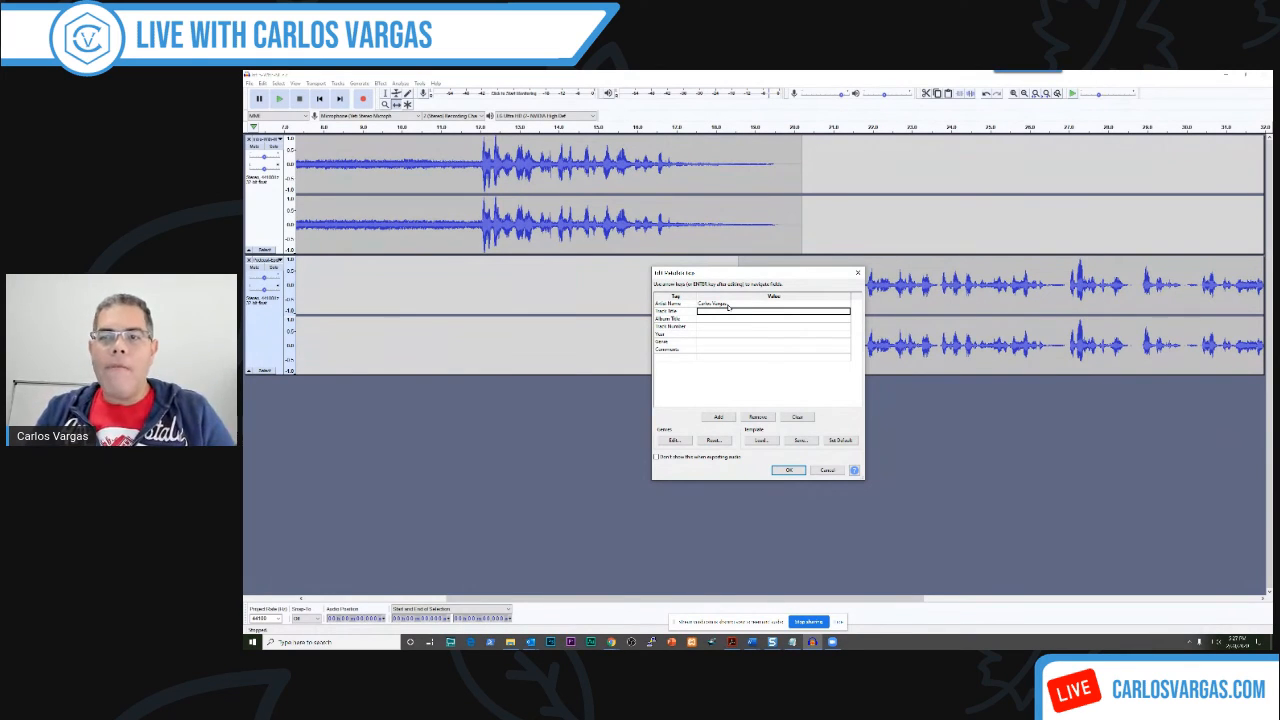
Step: Set the Track Title tag to "Podcast Title" and the Album Title tag to "Podcast Name"
text(Podc)
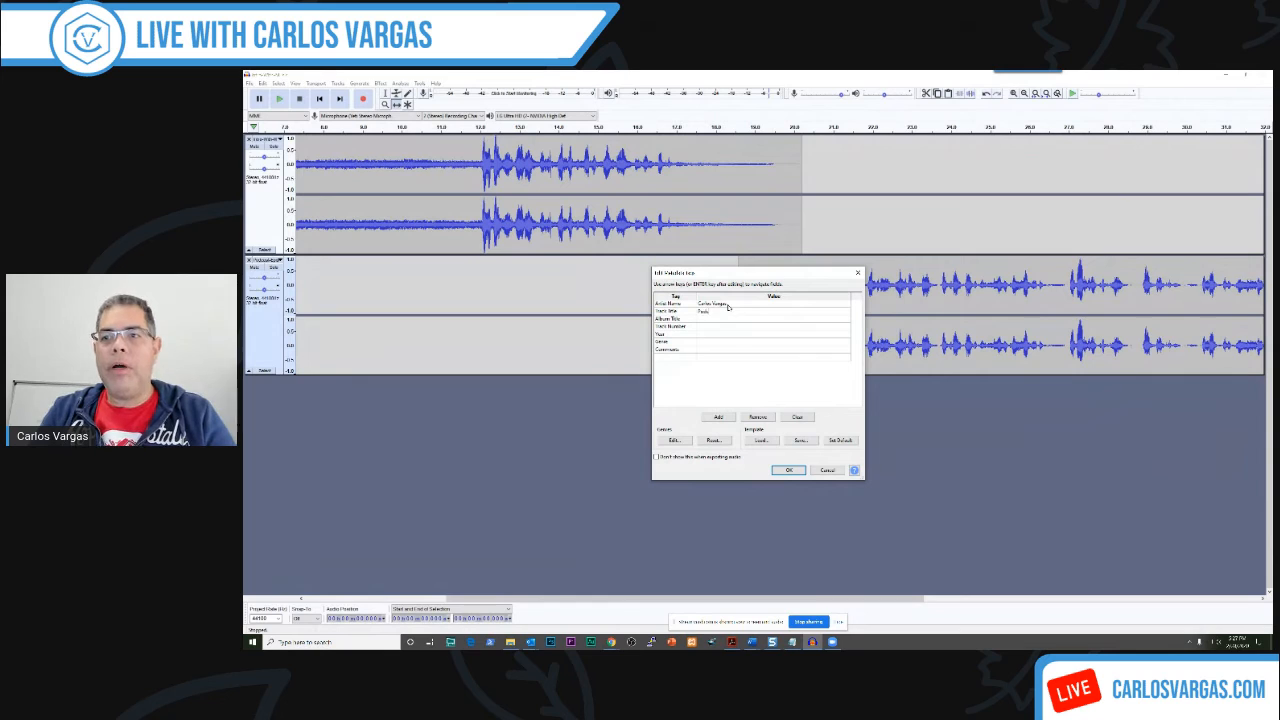
text(ast Title)
key(Return)
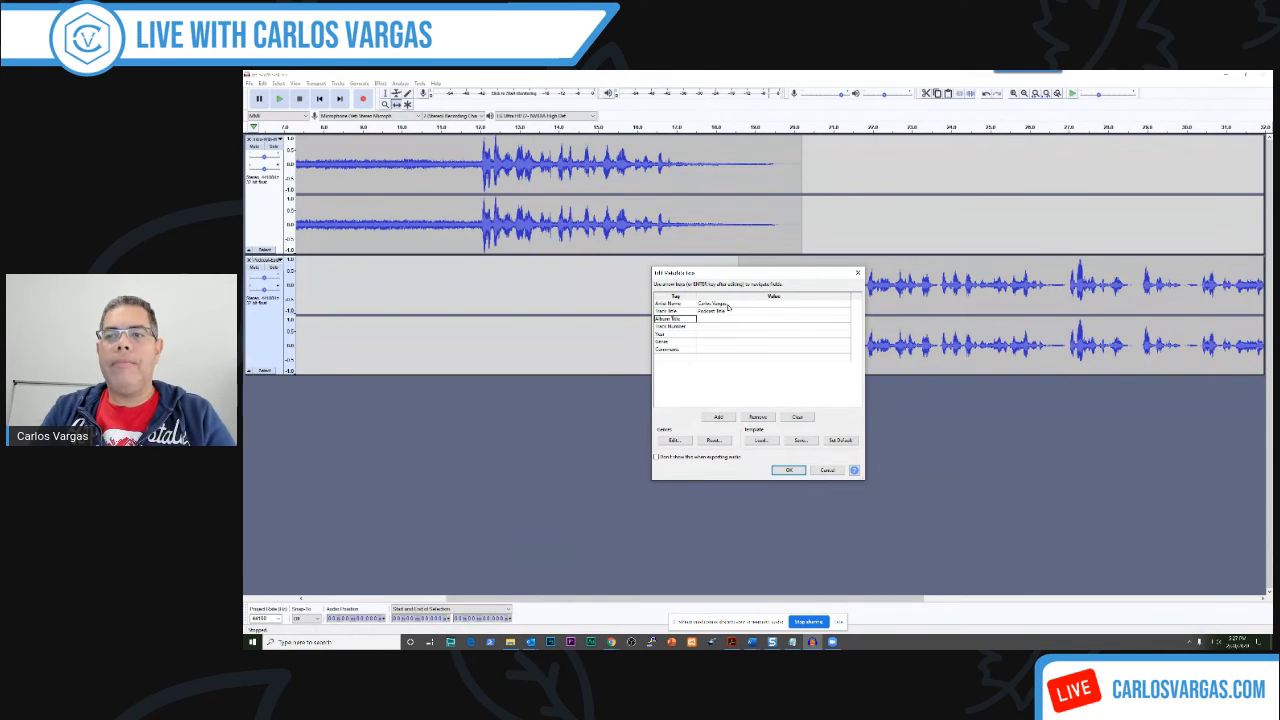
text(Podcast)
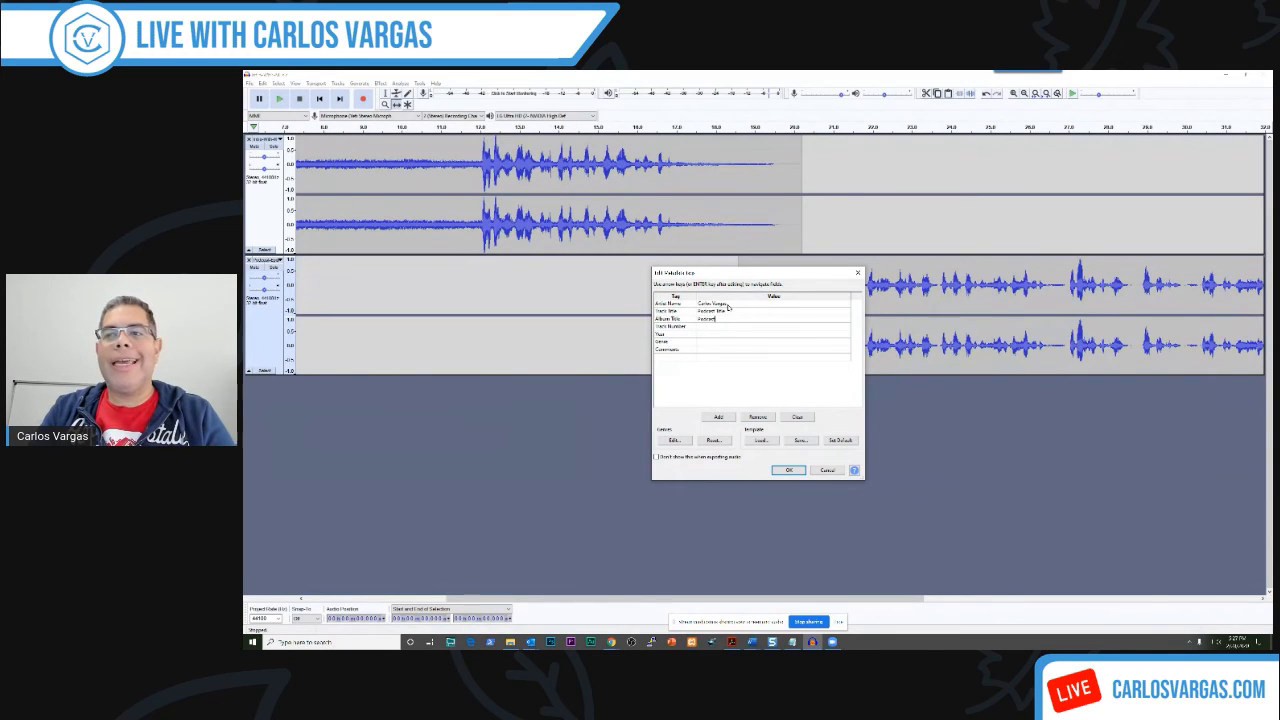
text( Name)
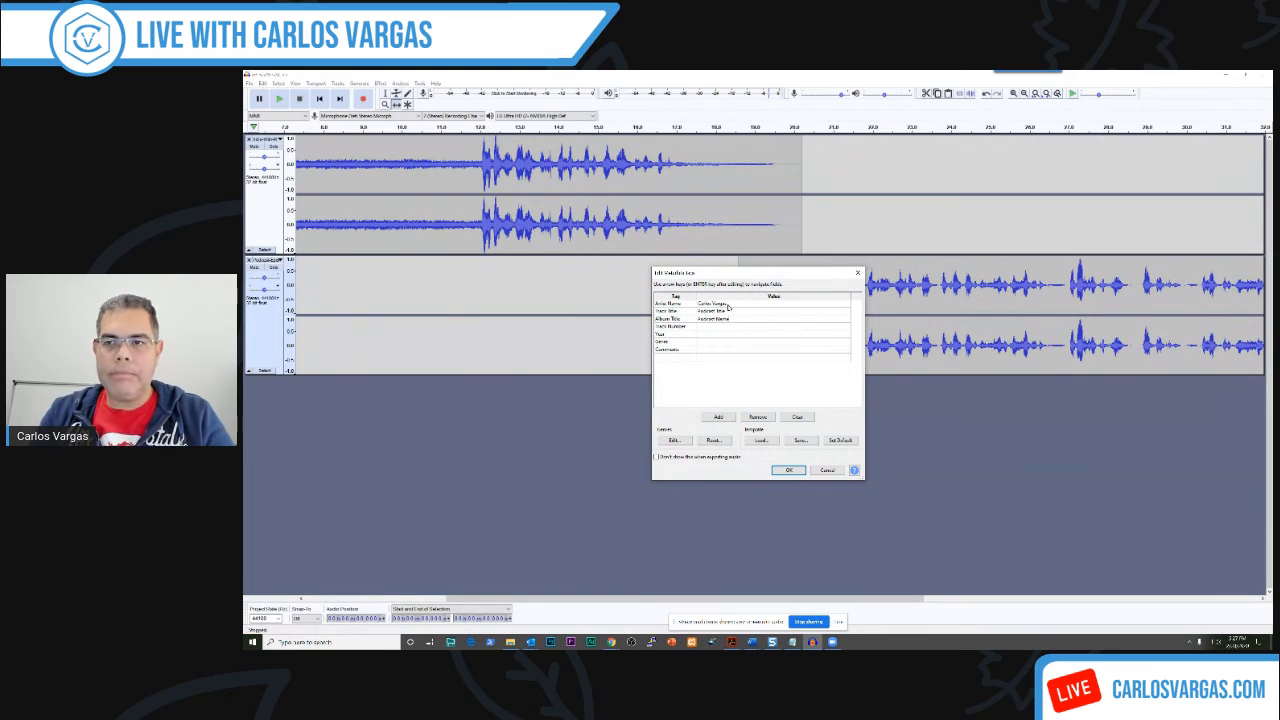
key(Tab)
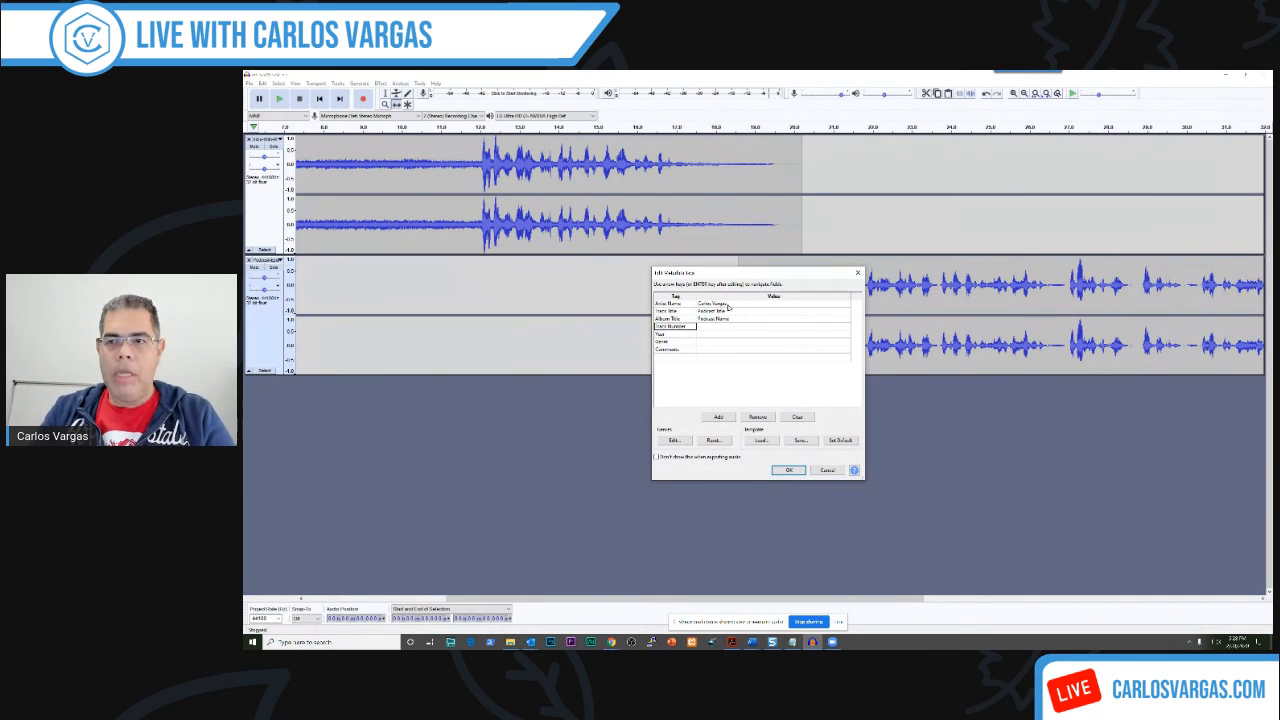
Step: Set the track number to 1, year to 2020 and genre to Podcast, and accept the tags to finish the WAV export
key(Tab)
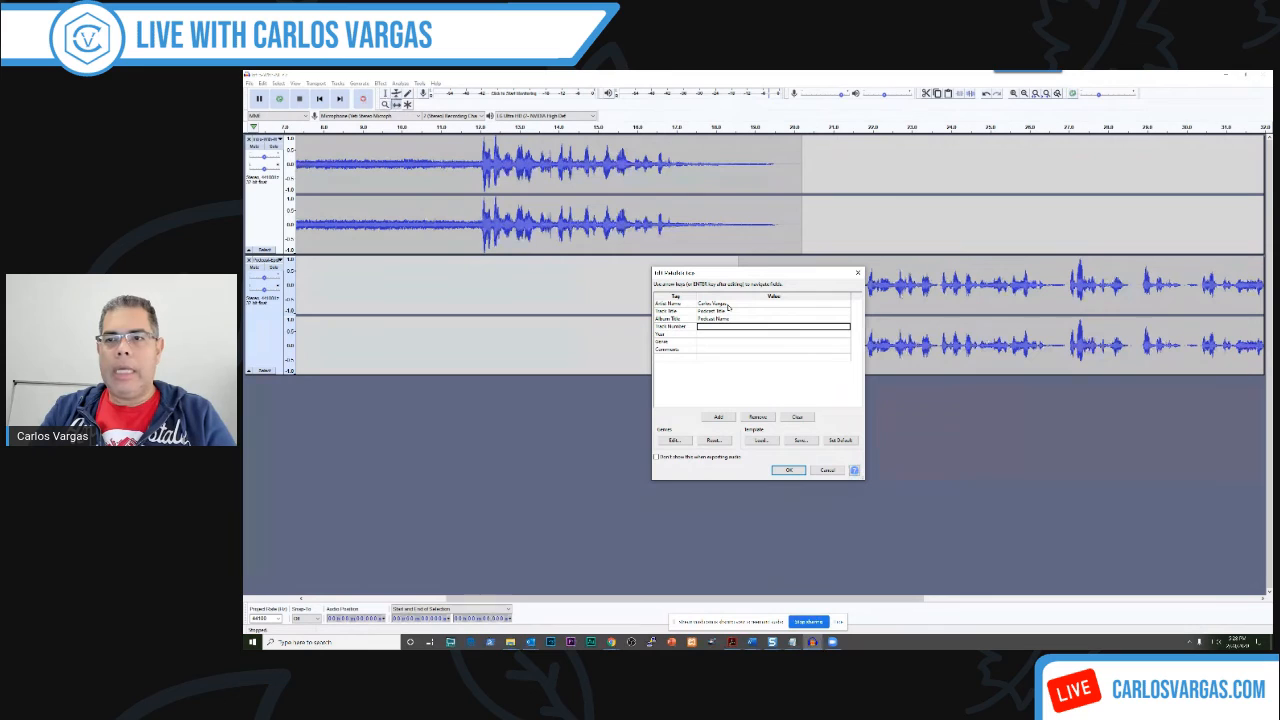
text(Srack 1)
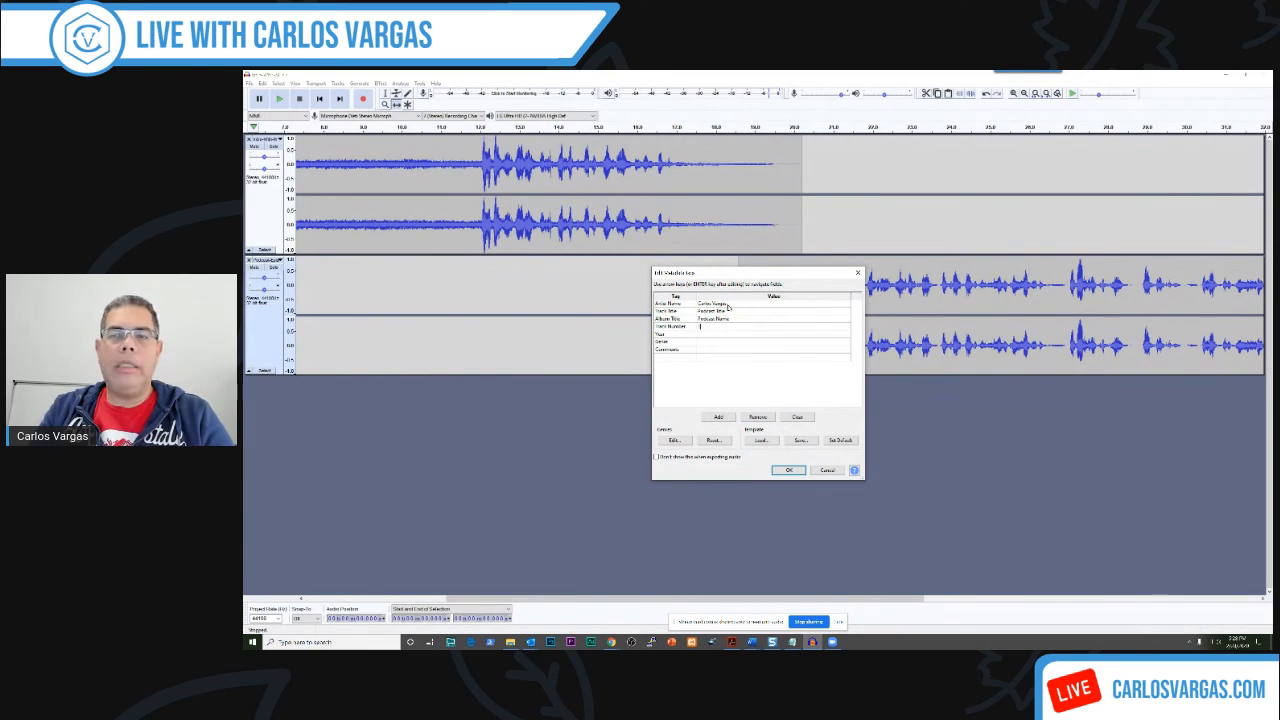
key(Tab)
key(Tab)
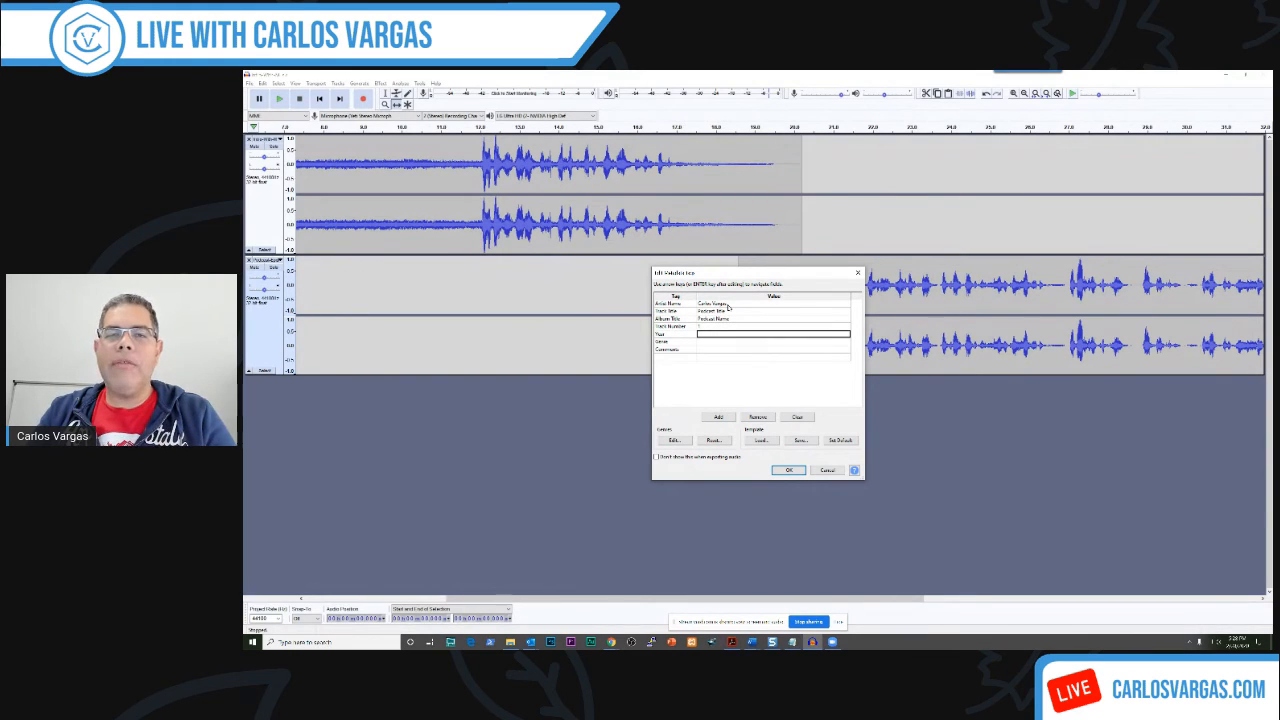
text(2020)
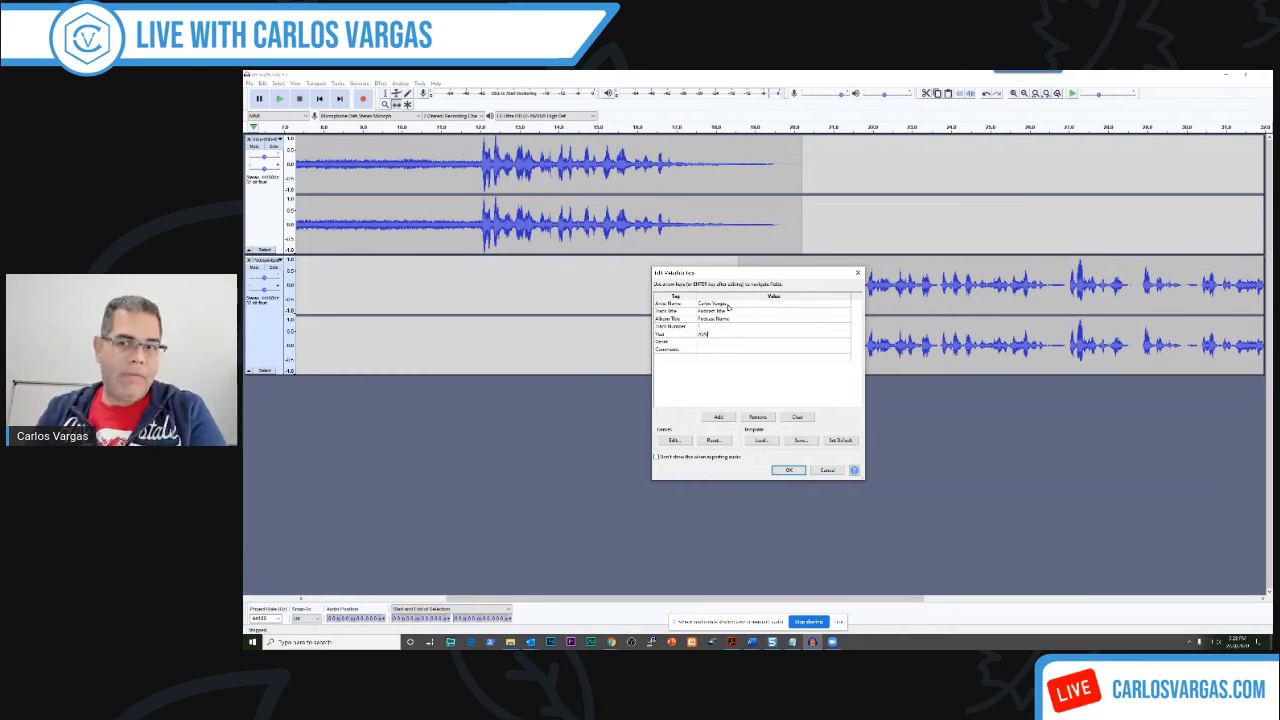
key(Return)
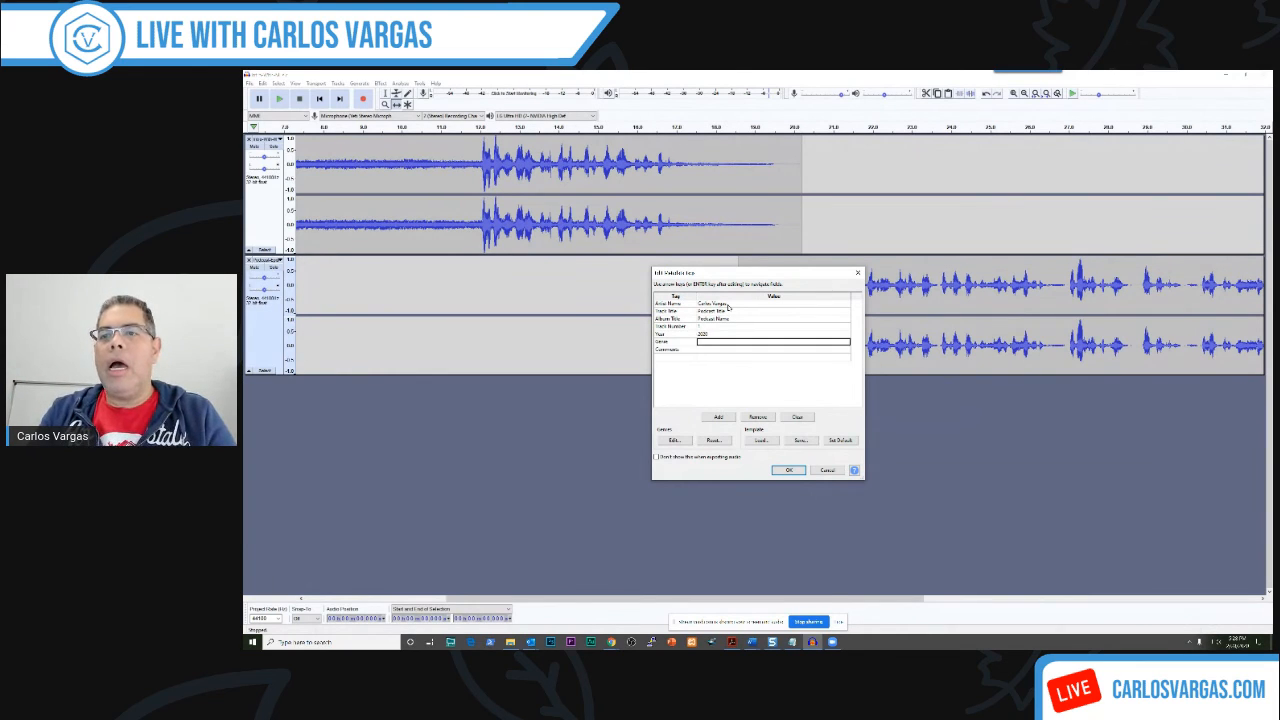
text(Podcast)
key(Return)
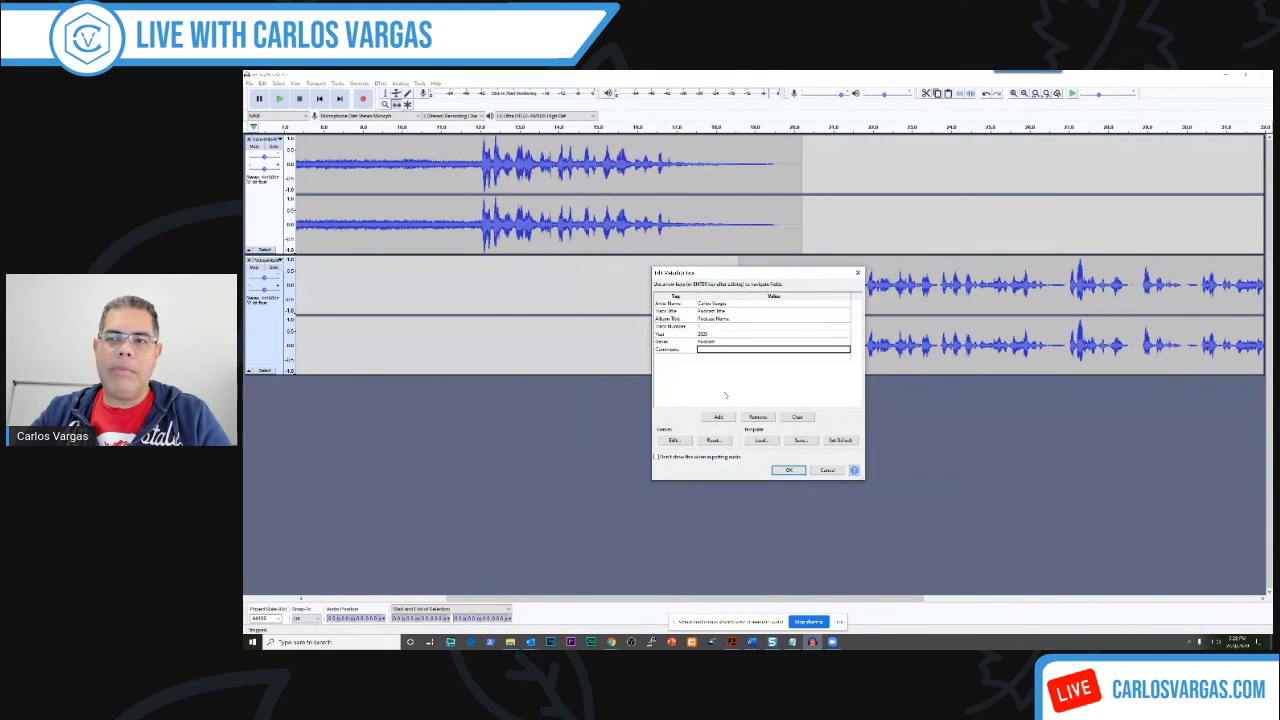
click(789, 470)
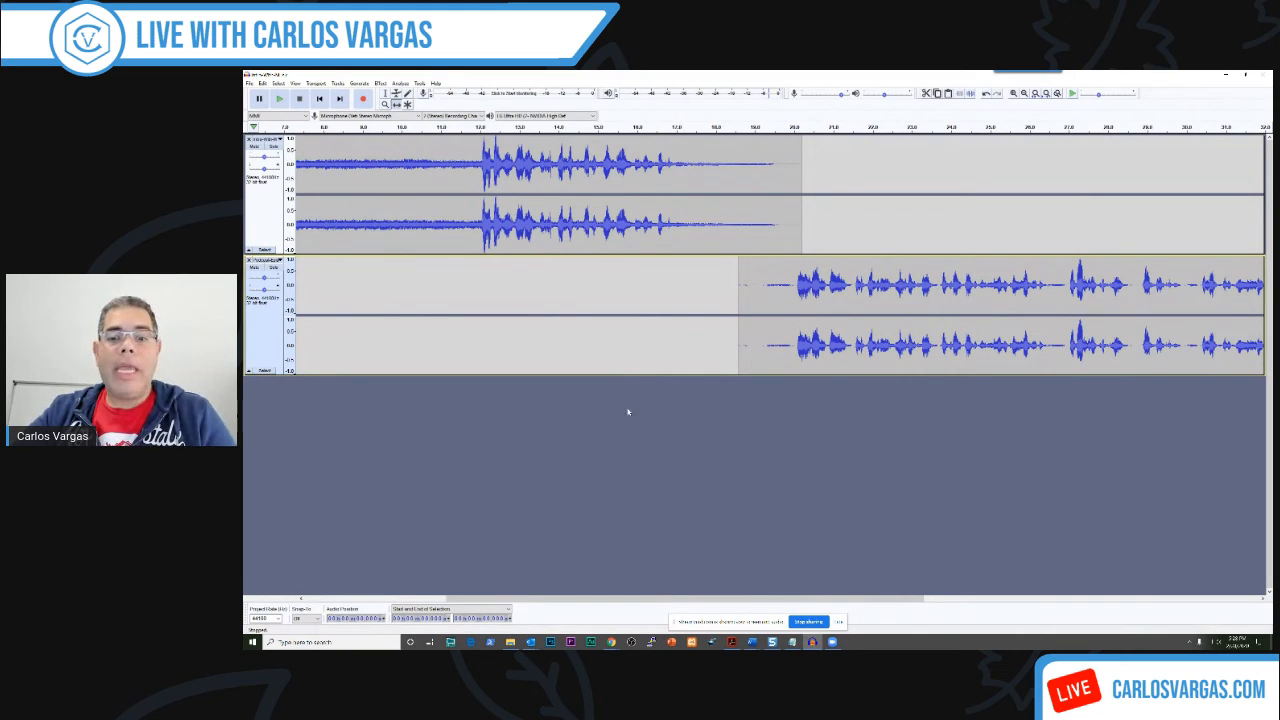
Step: Switch to File Explorer, open the Podcast Files folder on the Desktop, and locate the exported FullEpisodeWithIntro file with the Name column widened
right_click(510, 641)
click(505, 611)
click(730, 227)
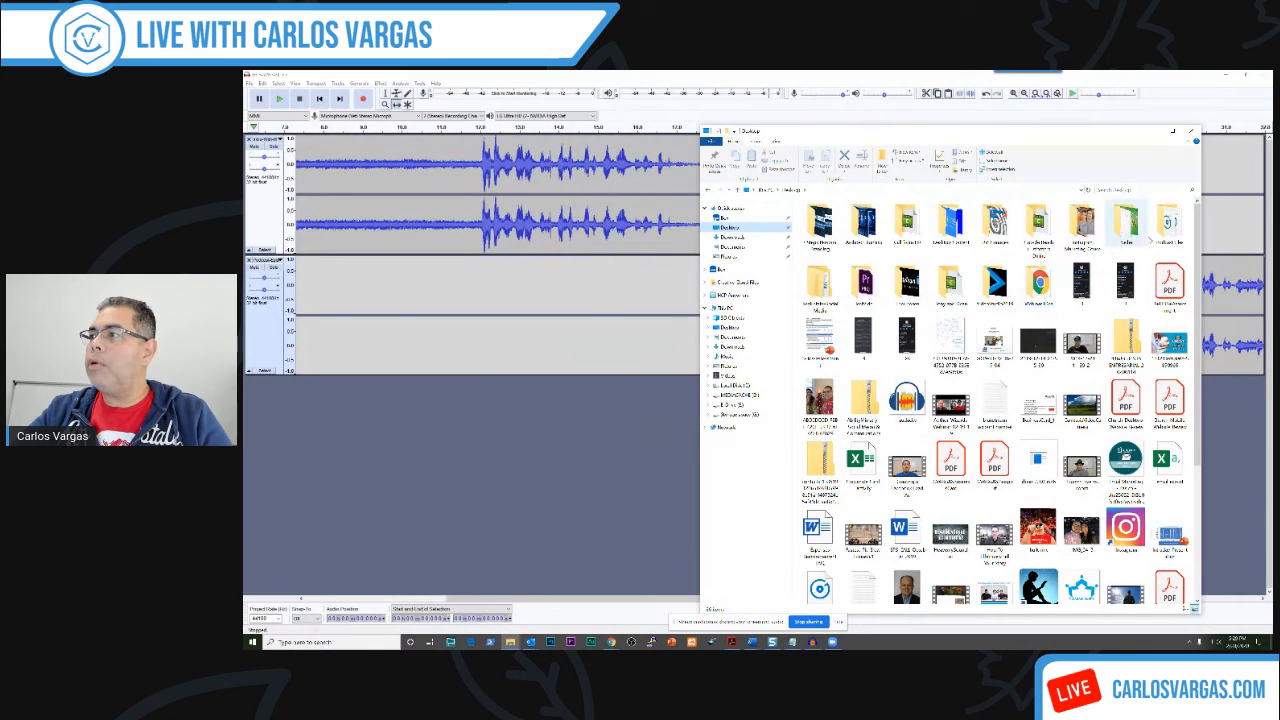
double_click(1126, 222)
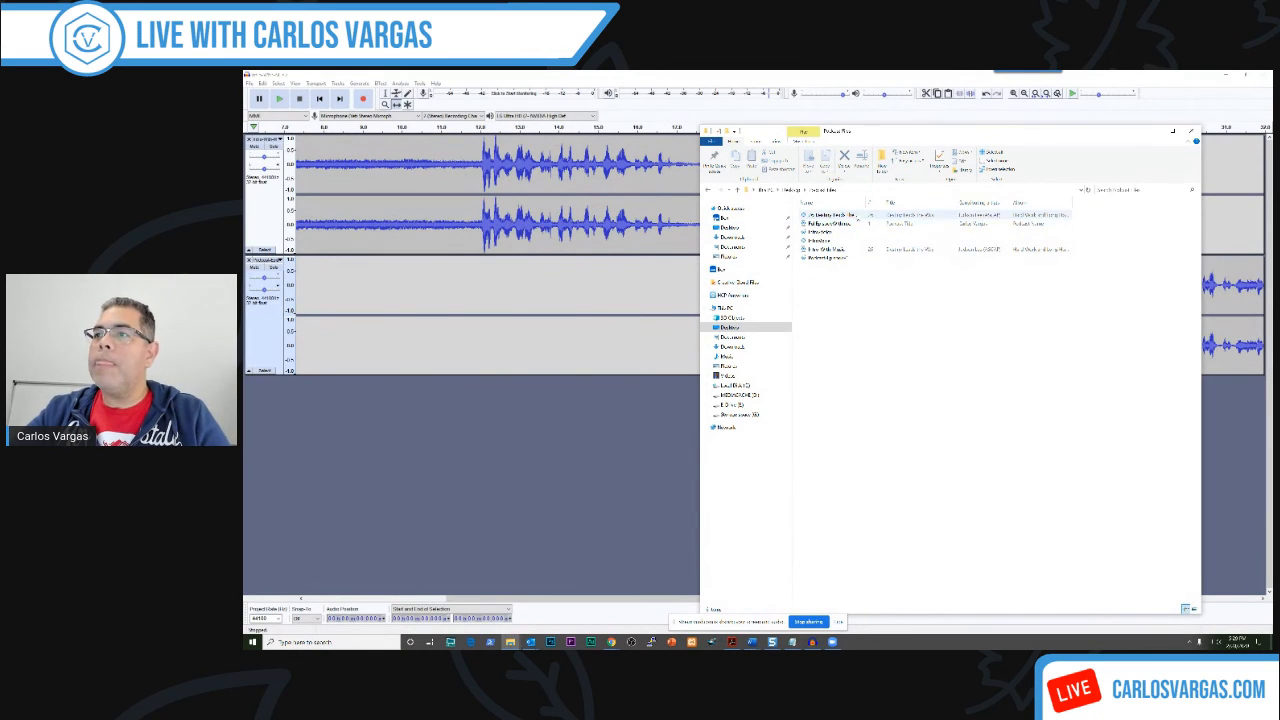
drag(866, 202, 920, 202)
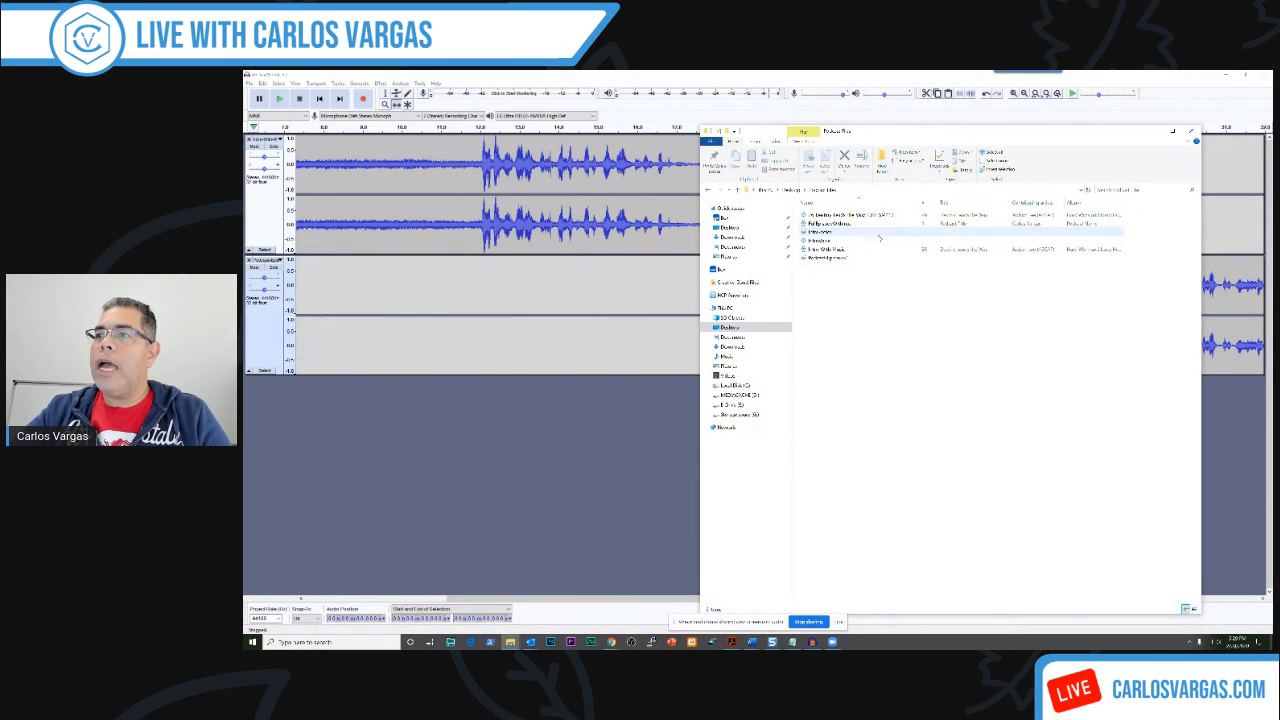
click(848, 224)
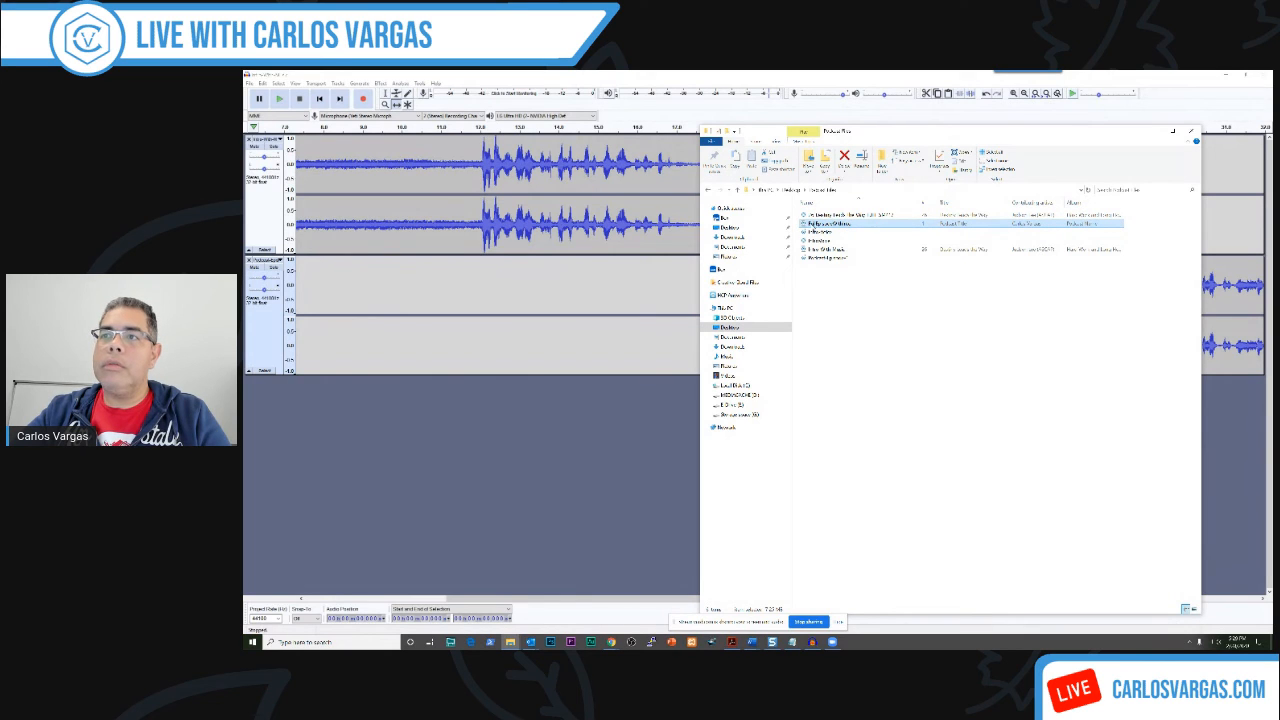
Step: Play the exported FullEpisodeWithIntro file in the music player to check the mix, and close the player
double_click(838, 224)
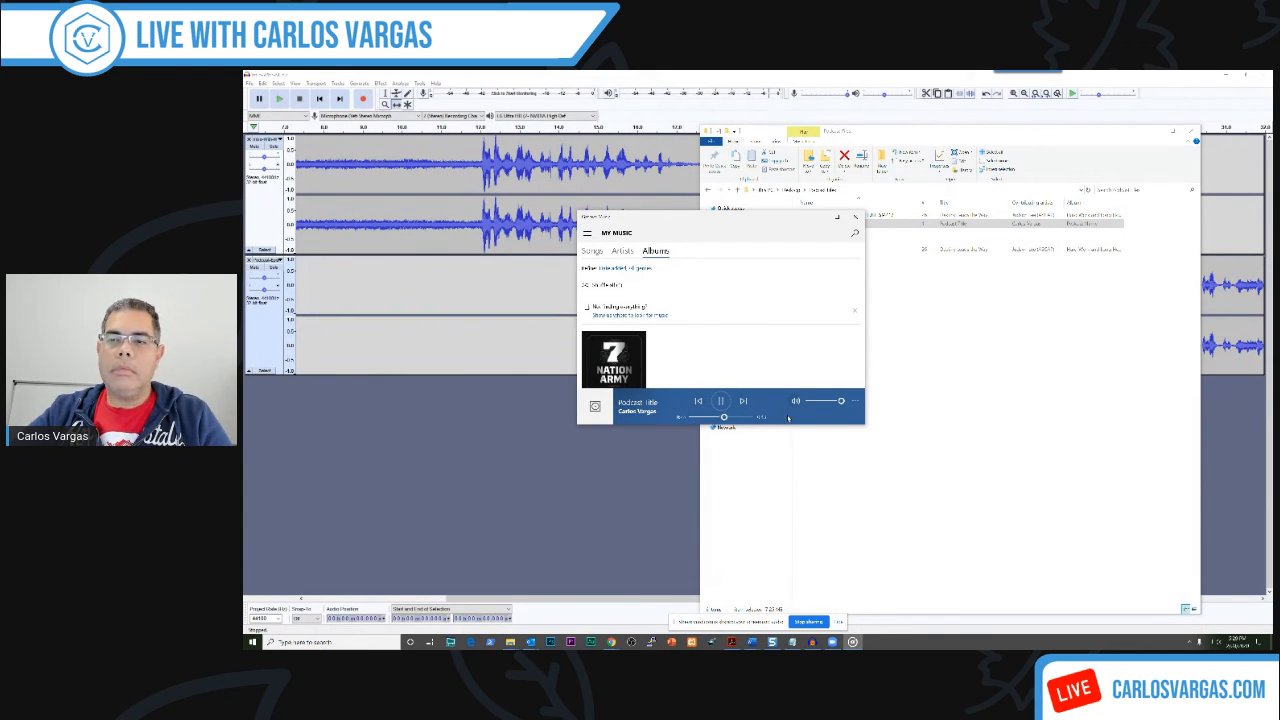
click(721, 401)
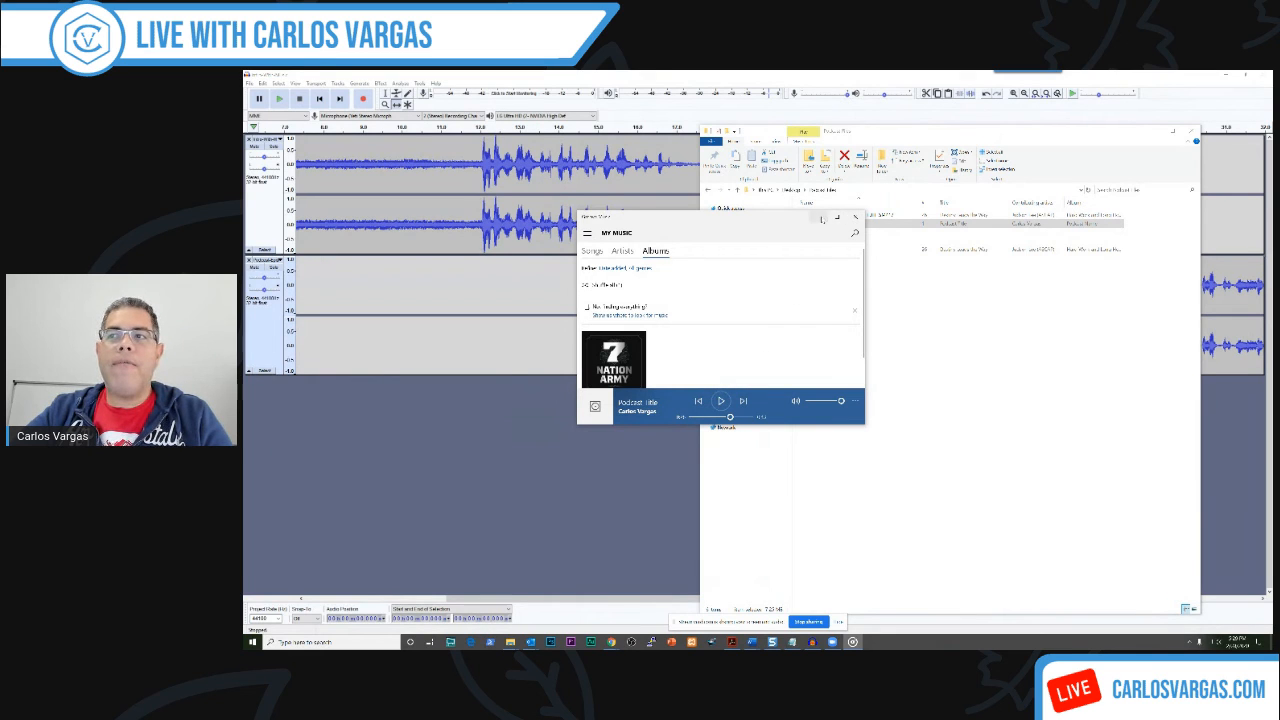
drag(775, 217, 894, 316)
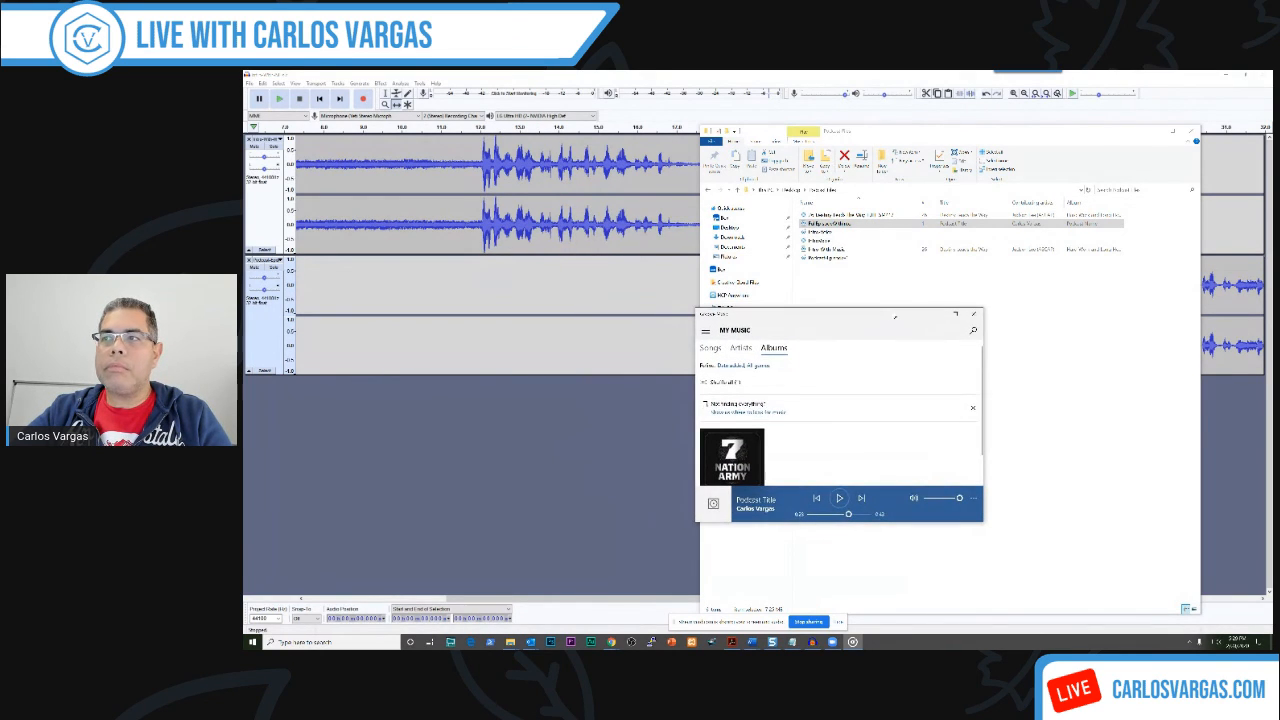
click(974, 316)
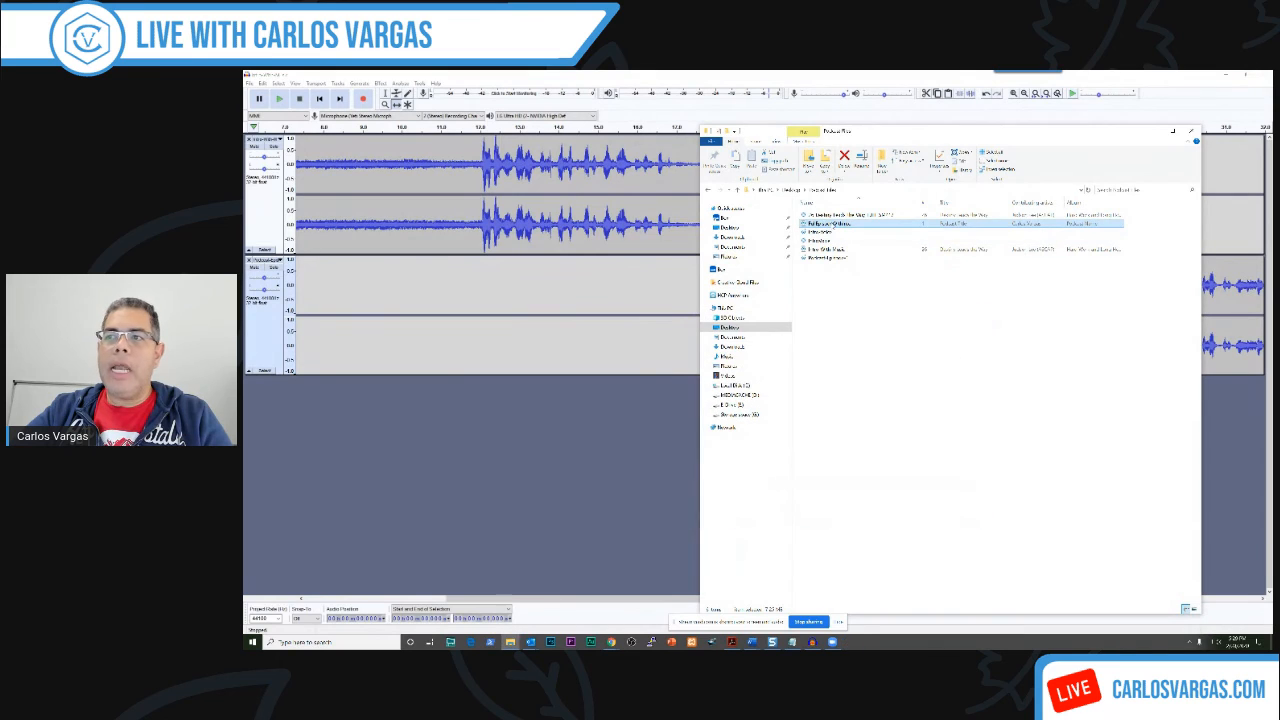
Step: Check the properties of the exported FullEpisodeWithIntro file for its size and return to Audacity
right_click(831, 223)
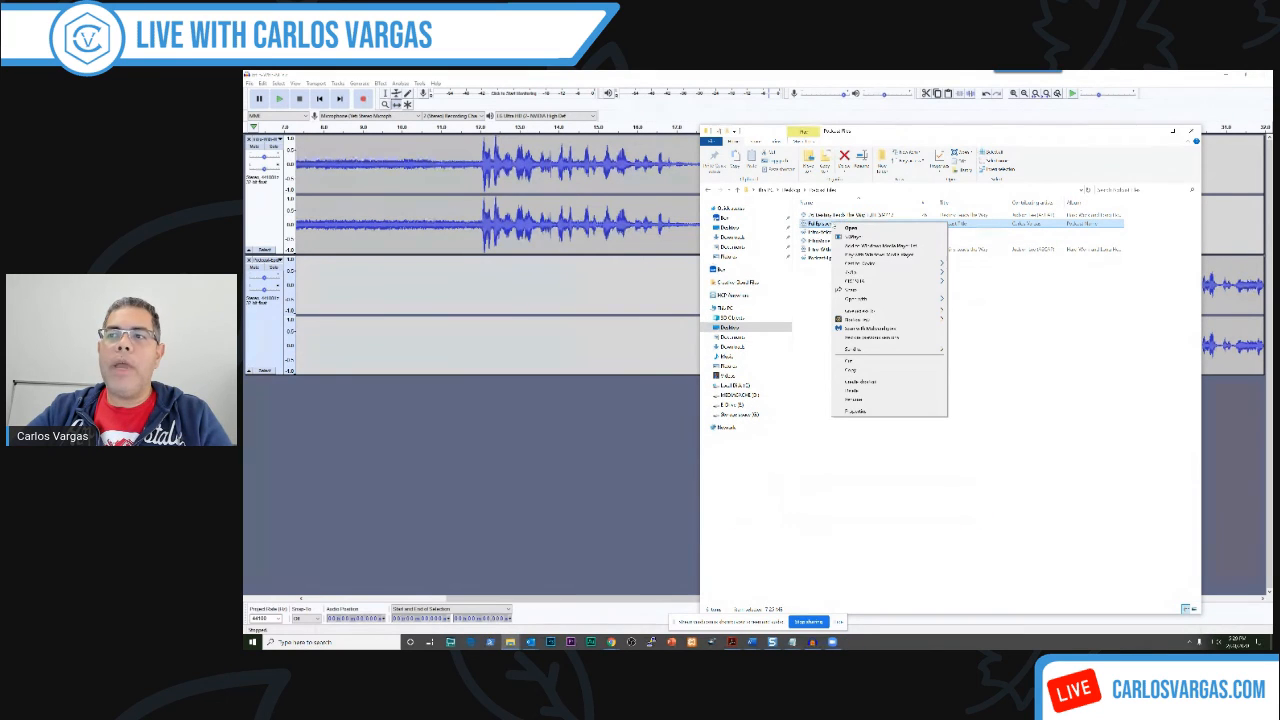
click(852, 411)
drag(908, 234, 773, 212)
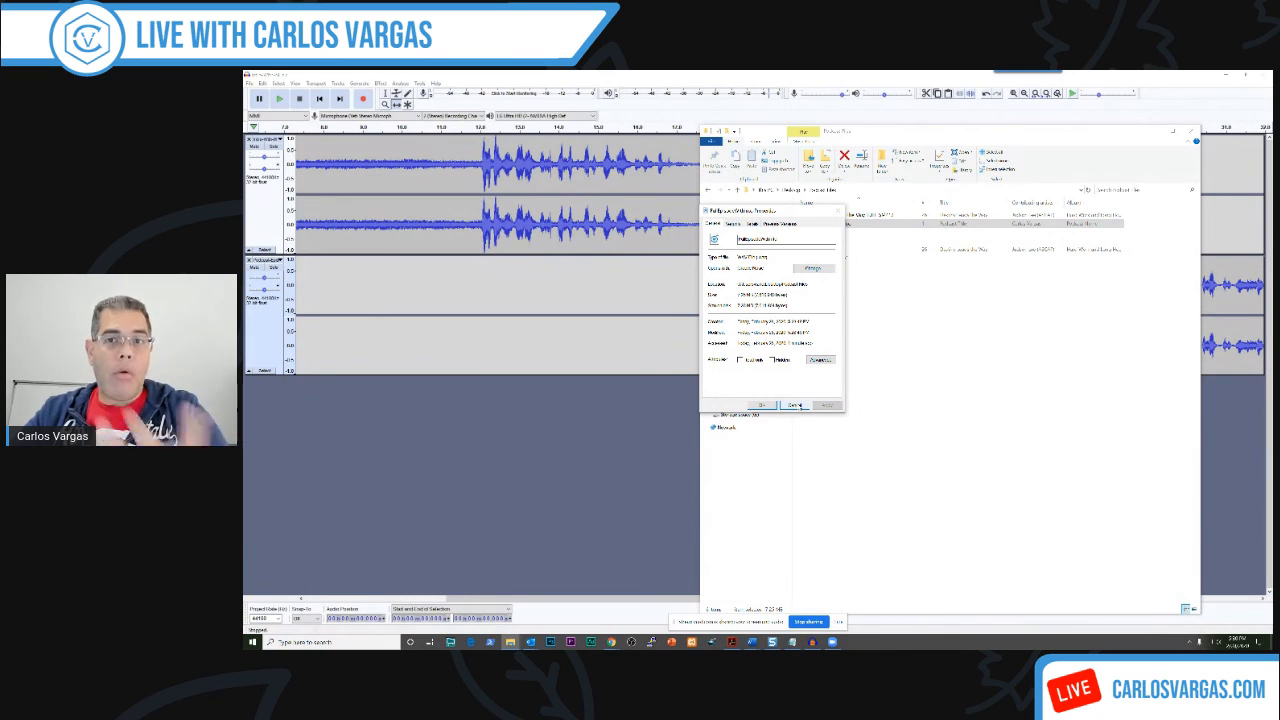
click(794, 405)
click(634, 428)
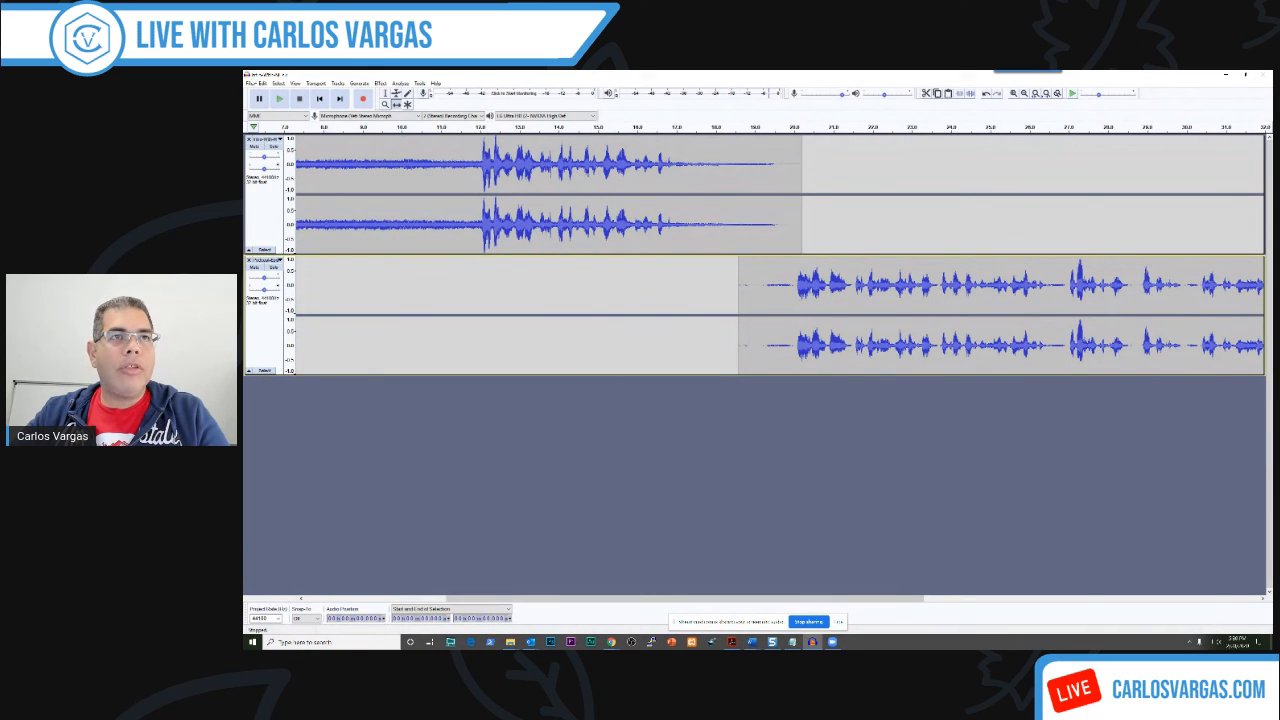
Step: Export the project as an MP3 named PodcastEpisodeWithMusic with the preset Standard quality, accepting the stereo mixdown and the existing metadata tags
click(249, 83)
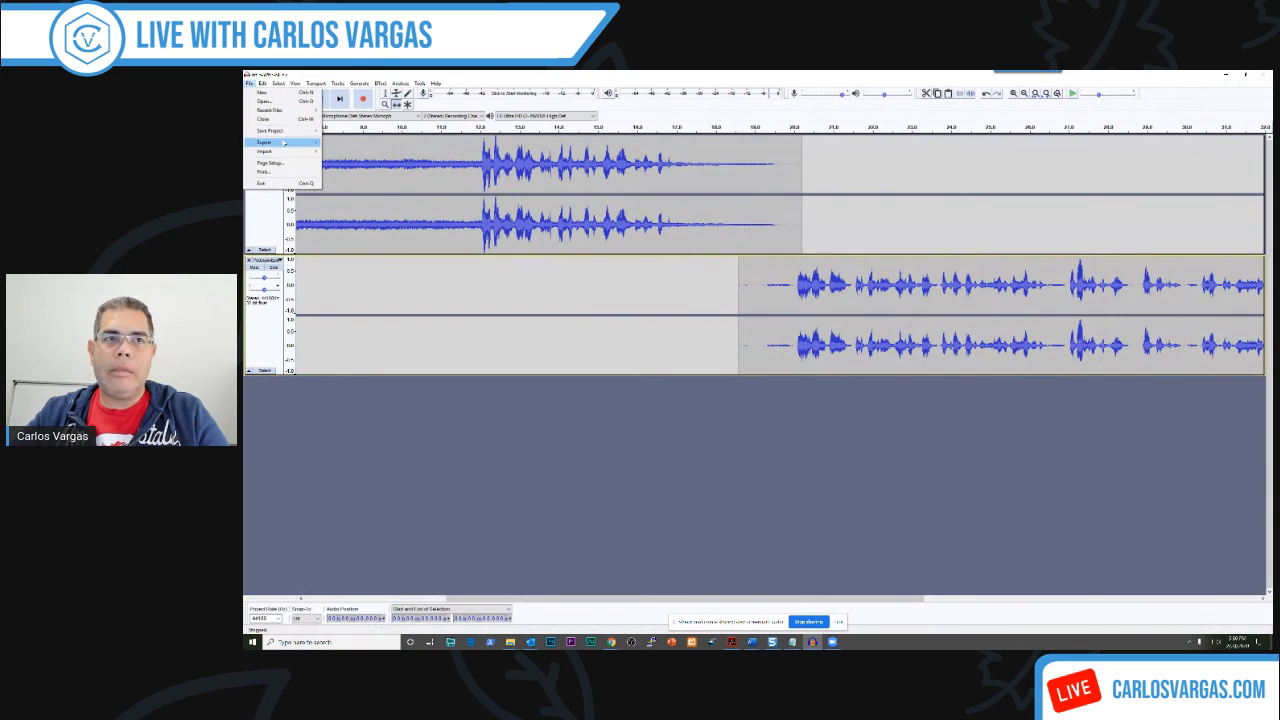
mouse_move(265, 143)
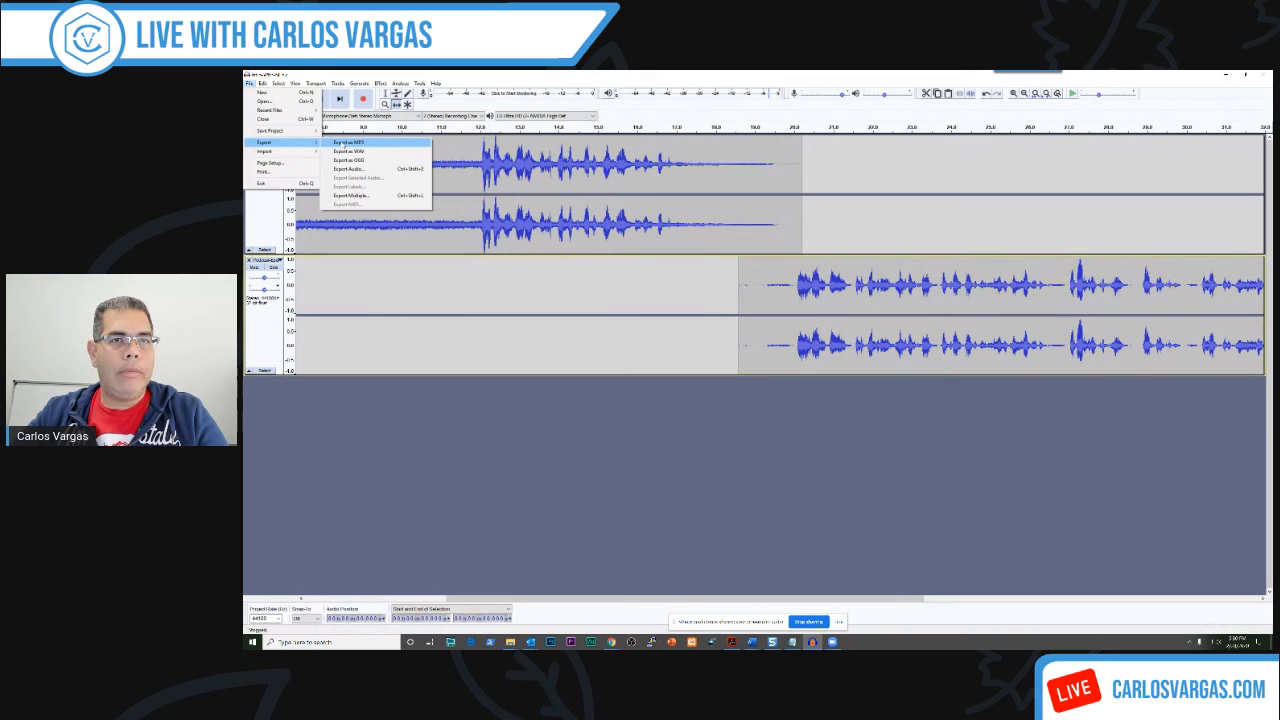
click(343, 143)
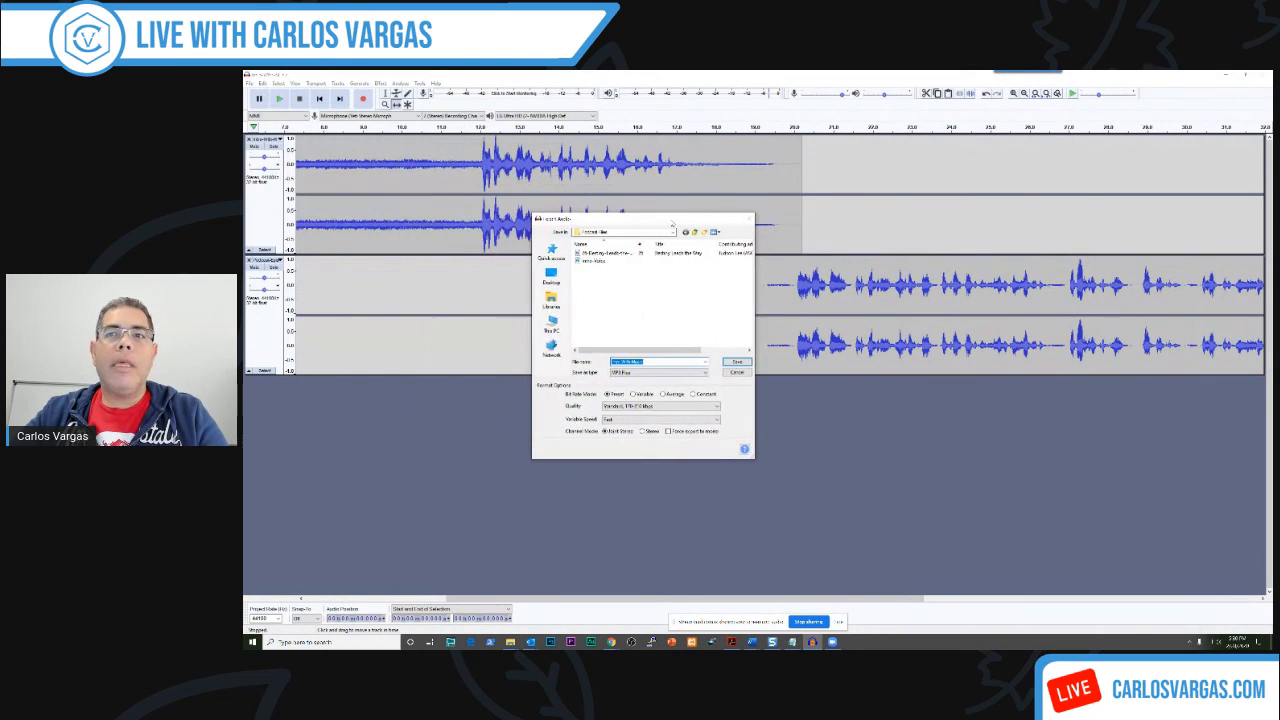
text(Podcast)
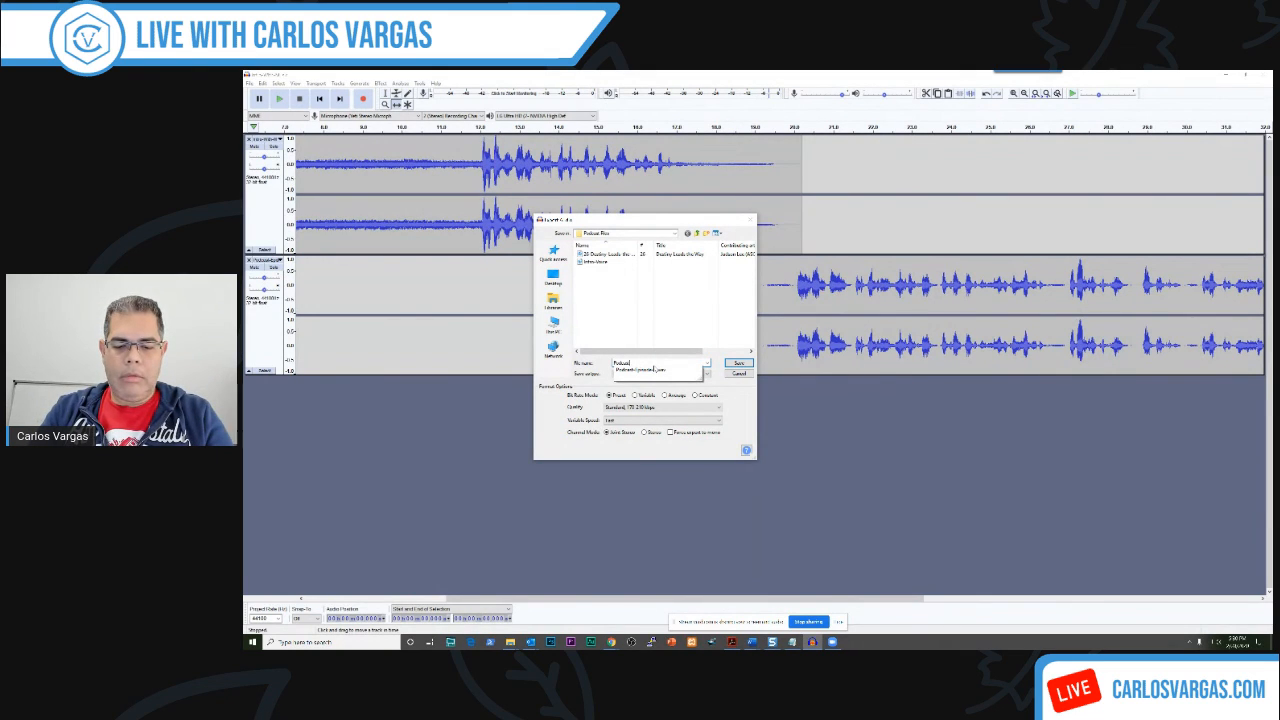
text(EpisodeWithMusic)
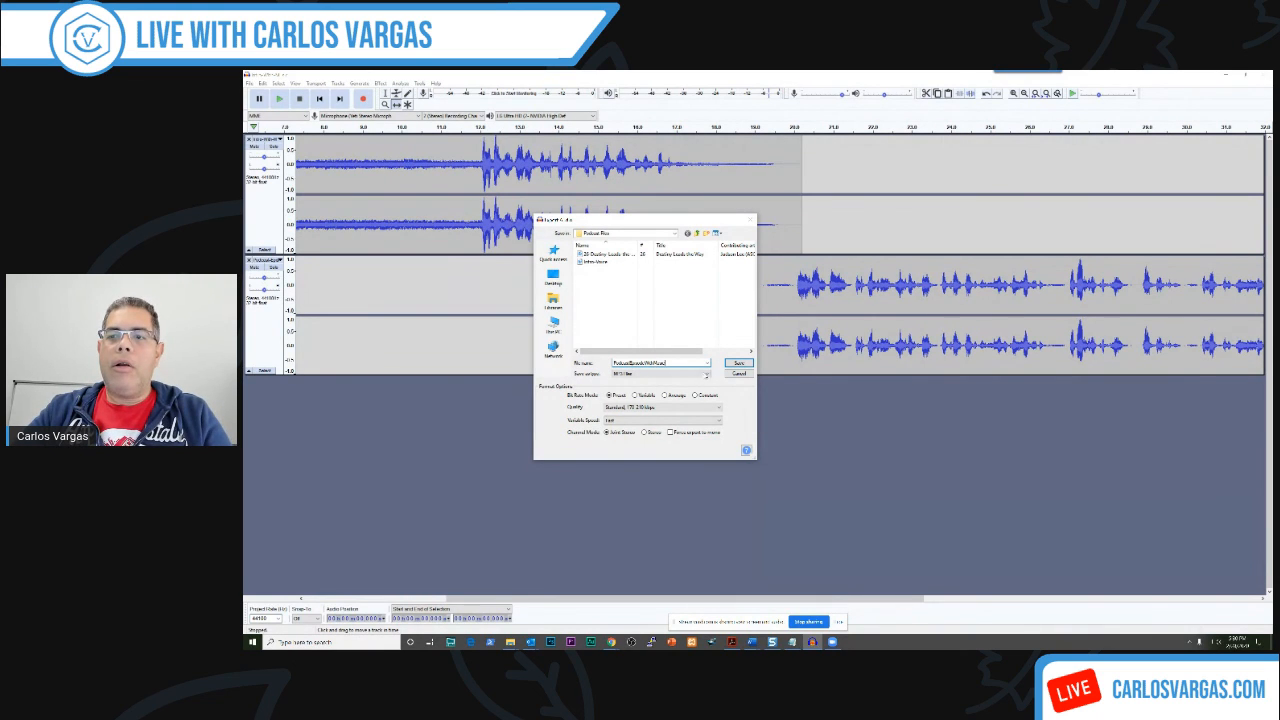
click(737, 363)
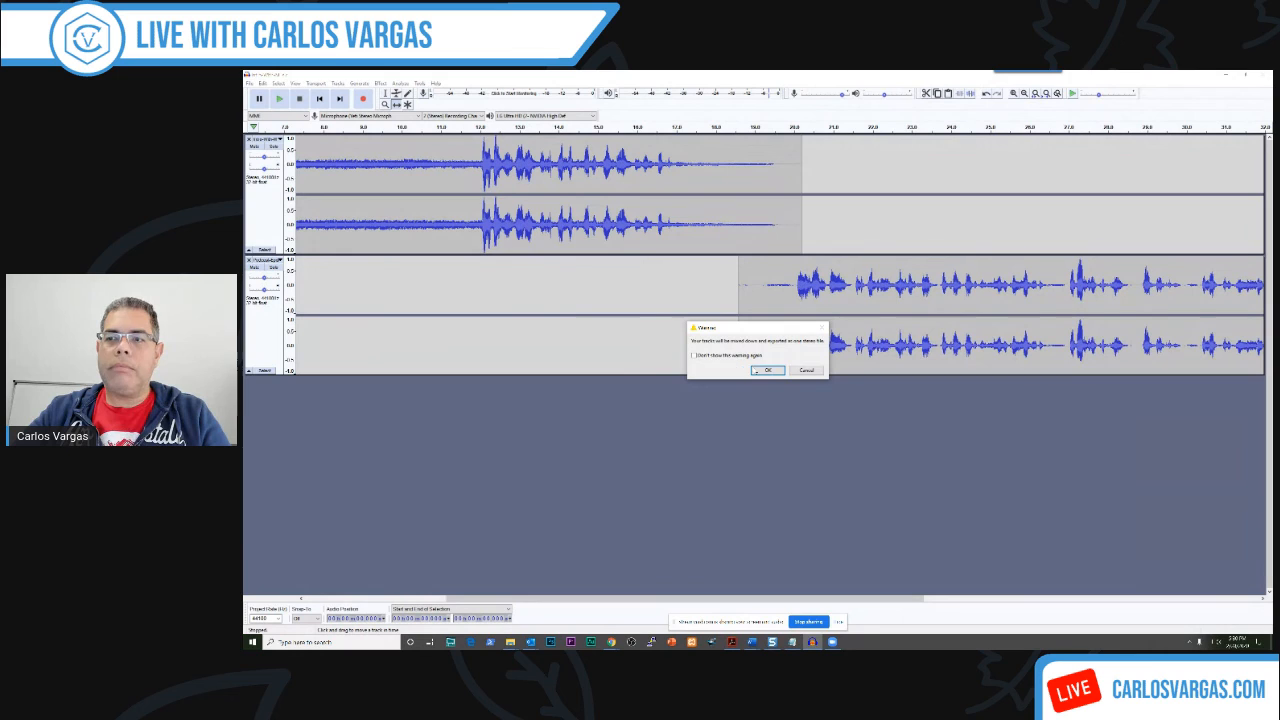
click(765, 370)
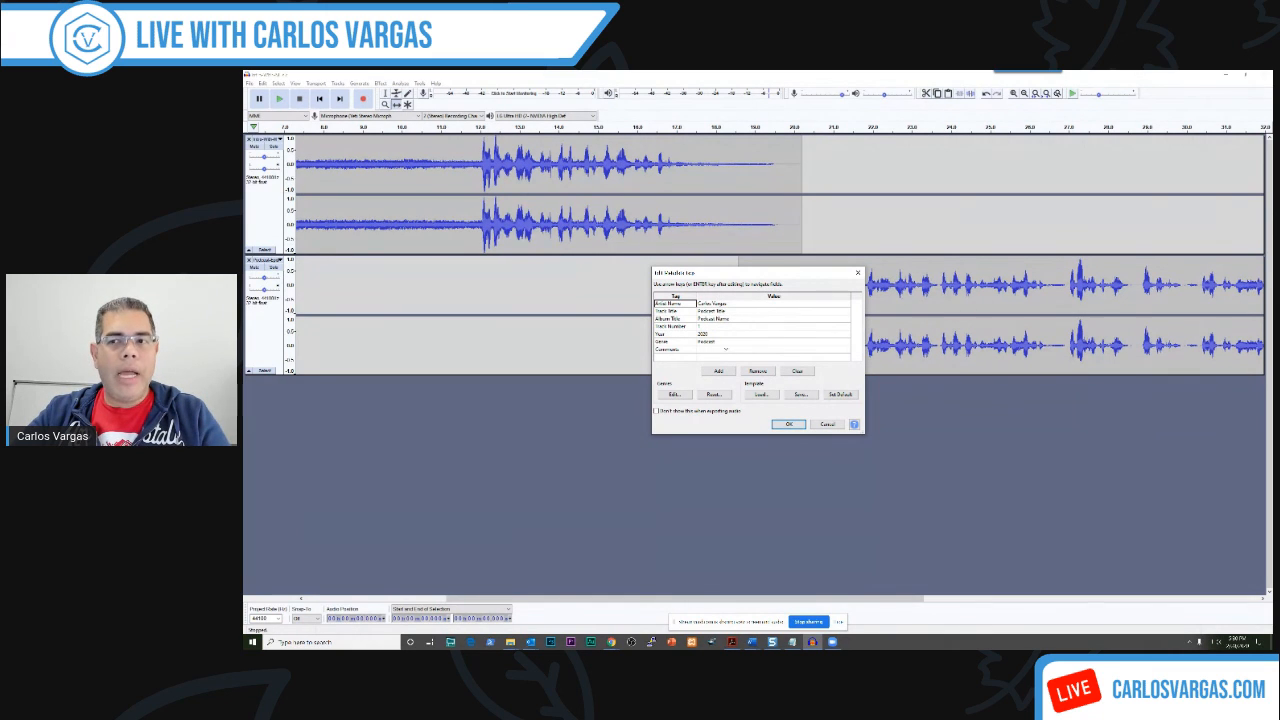
click(788, 424)
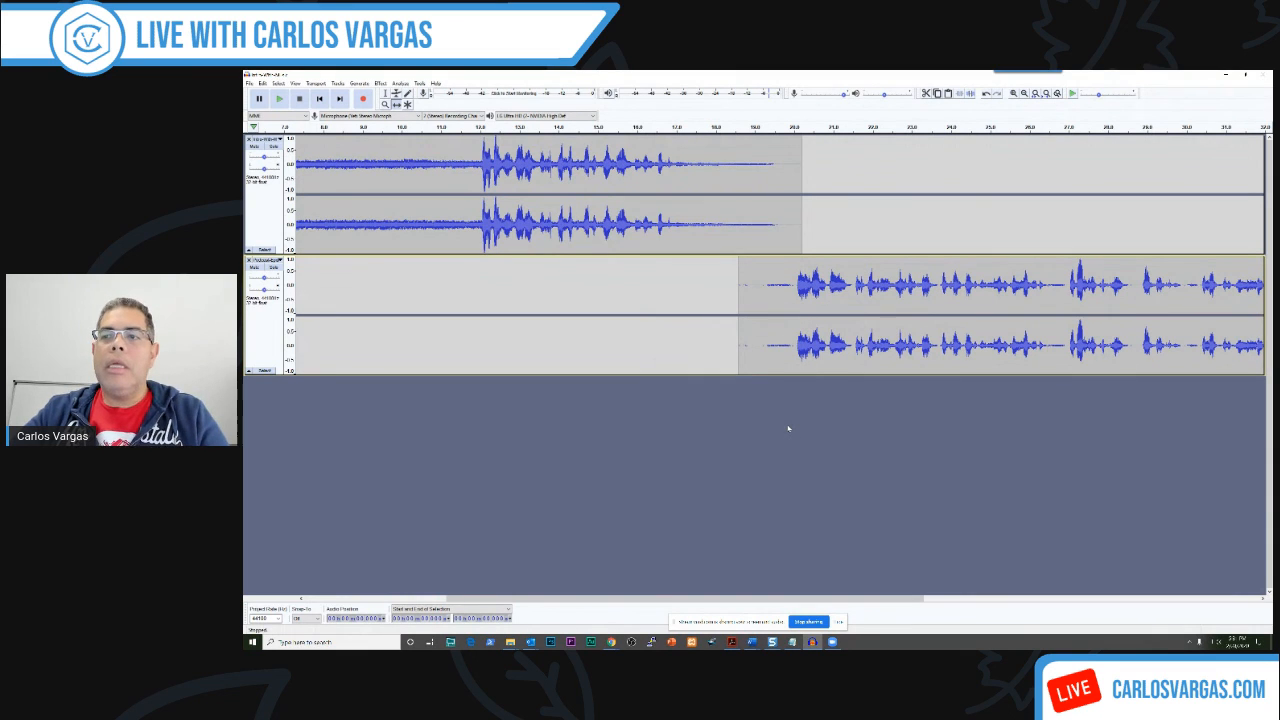
Step: Switch to the Podcast Files folder in File Explorer and open the properties of the PodcastEpisodeWithMusic MP3, moving the window aside
mouse_move(510, 641)
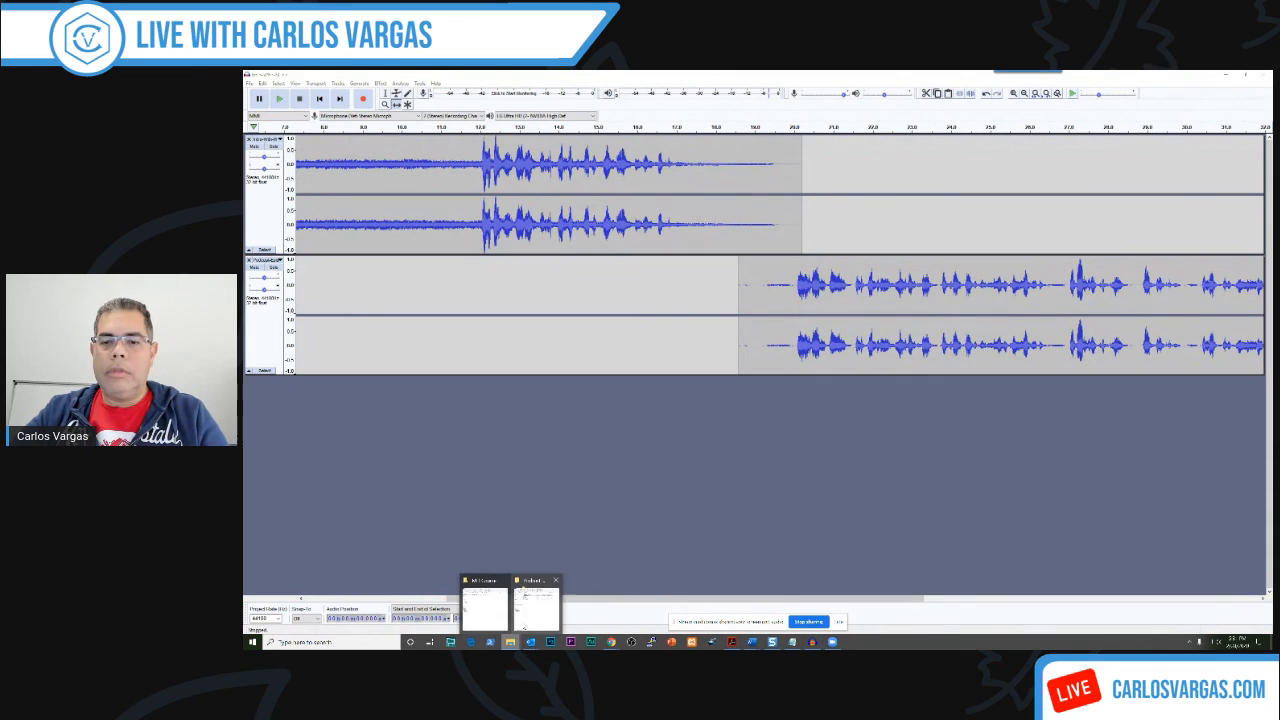
click(535, 613)
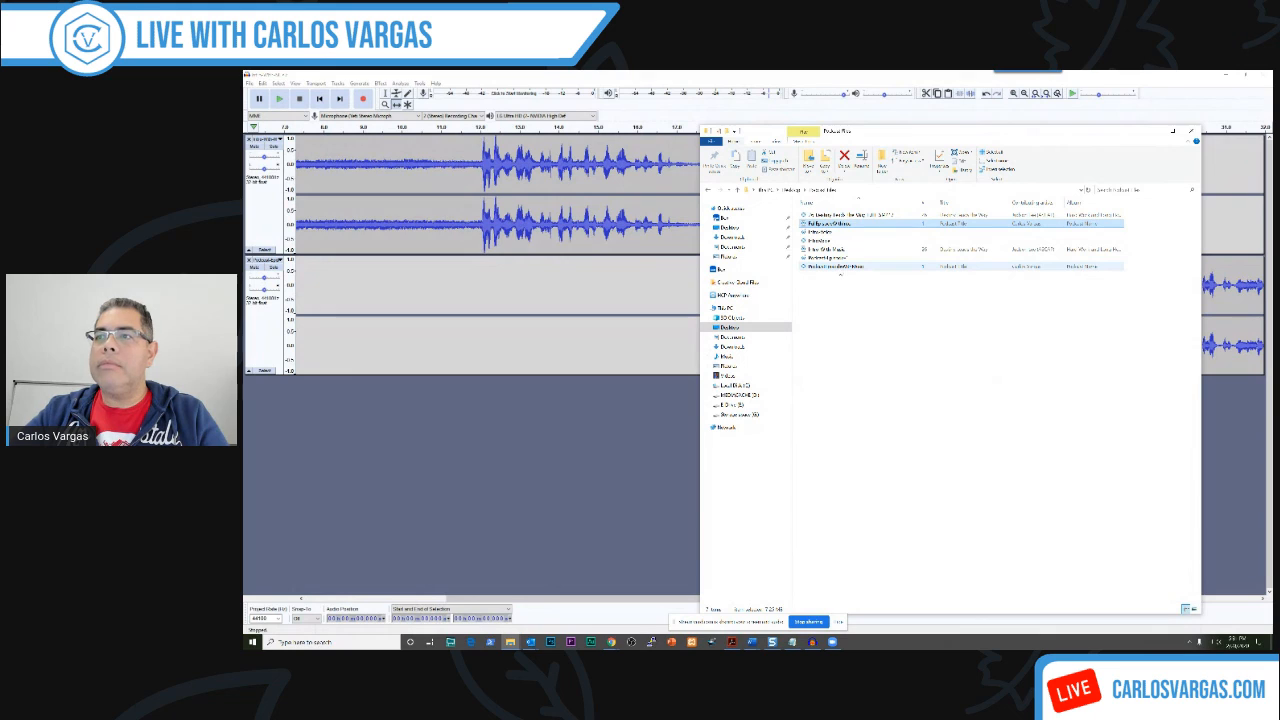
click(853, 267)
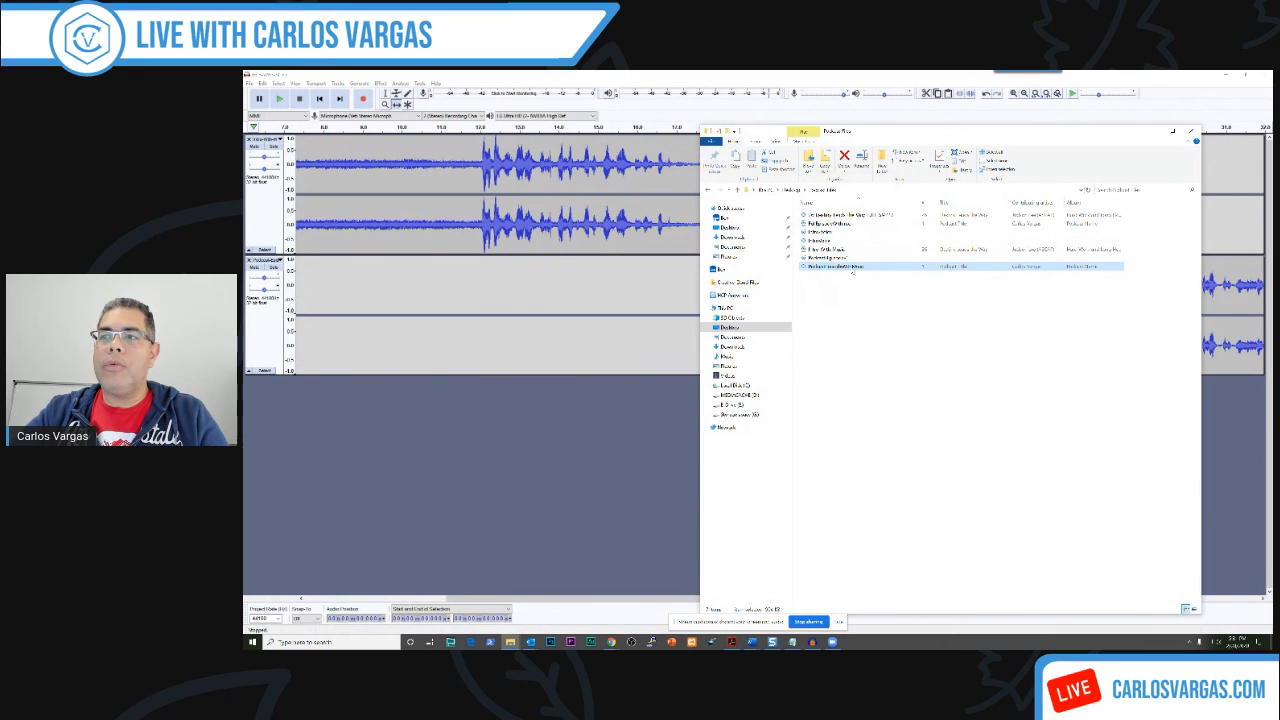
right_click(853, 267)
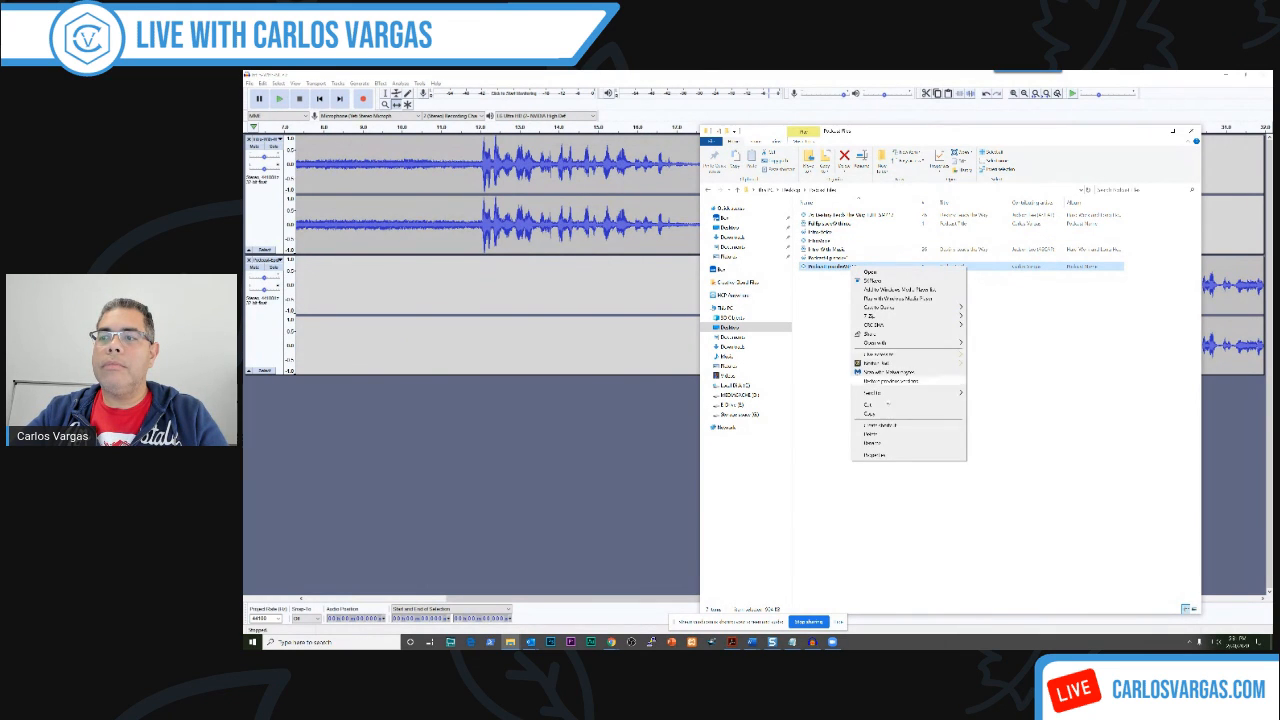
click(887, 430)
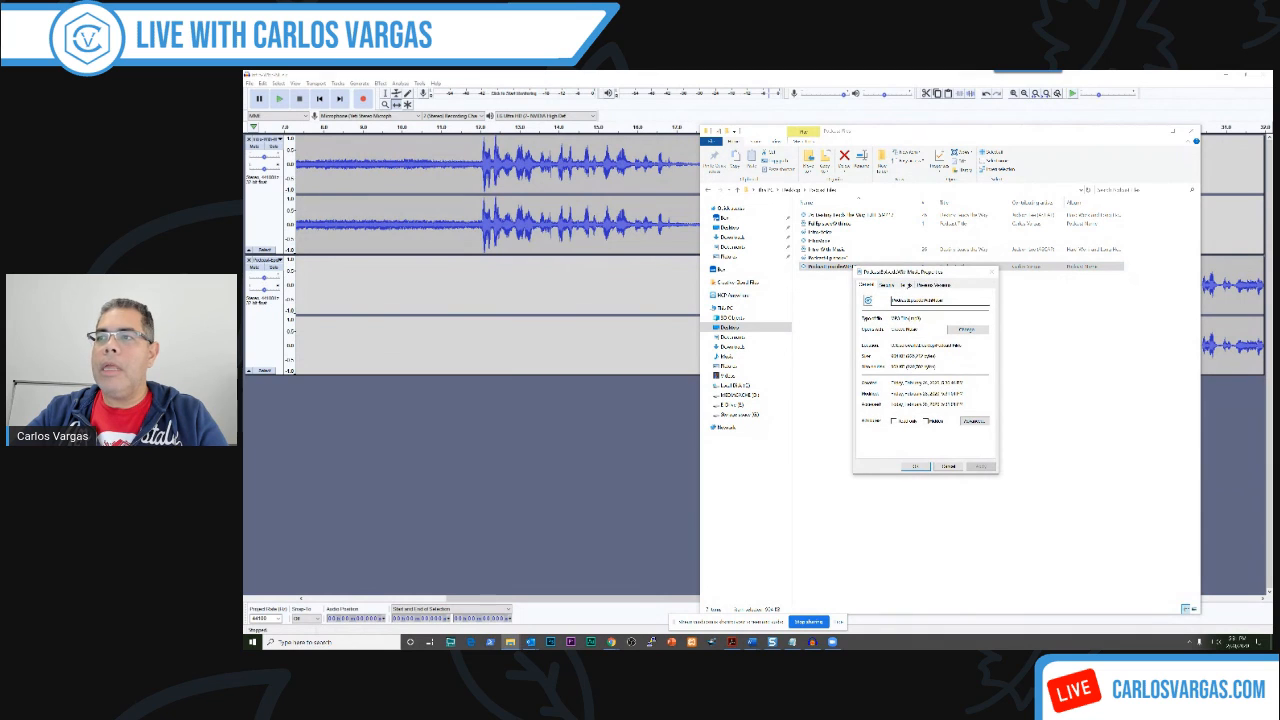
drag(942, 268, 705, 245)
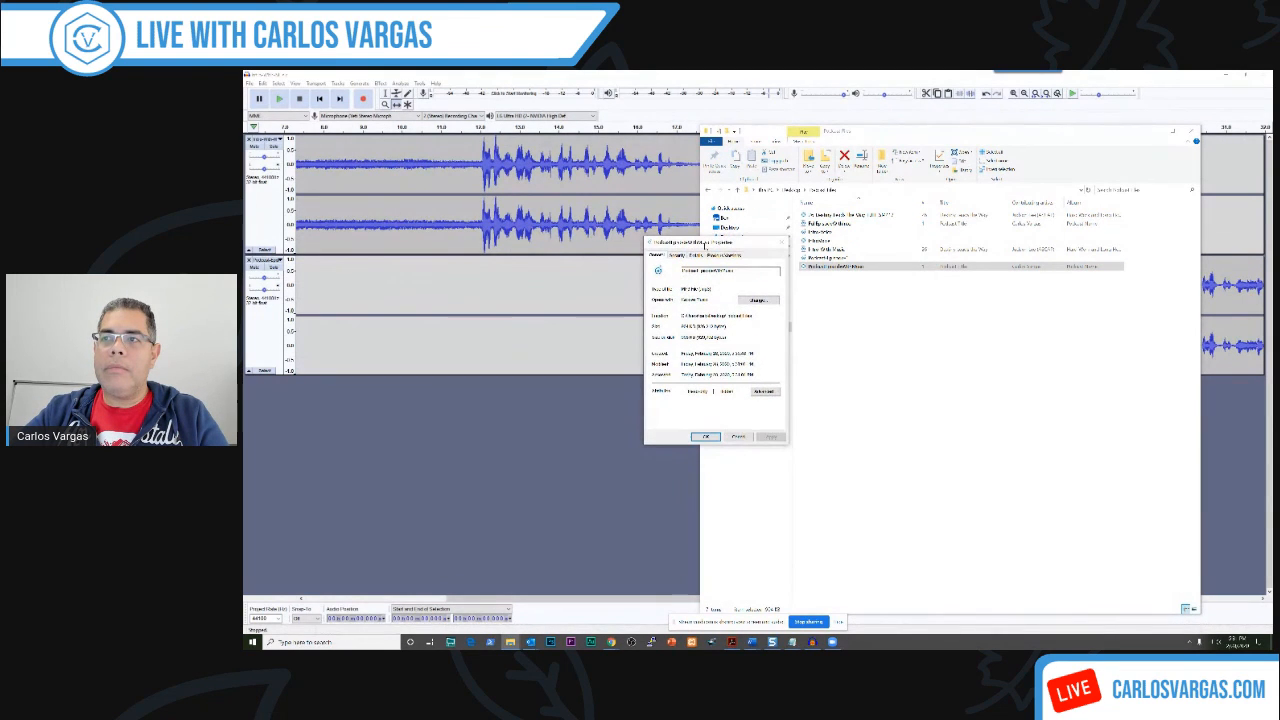
Step: Open the properties of the FullEpisodeWithIntro WAV file while keeping the MP3's properties open
click(849, 222)
right_click(849, 222)
click(873, 411)
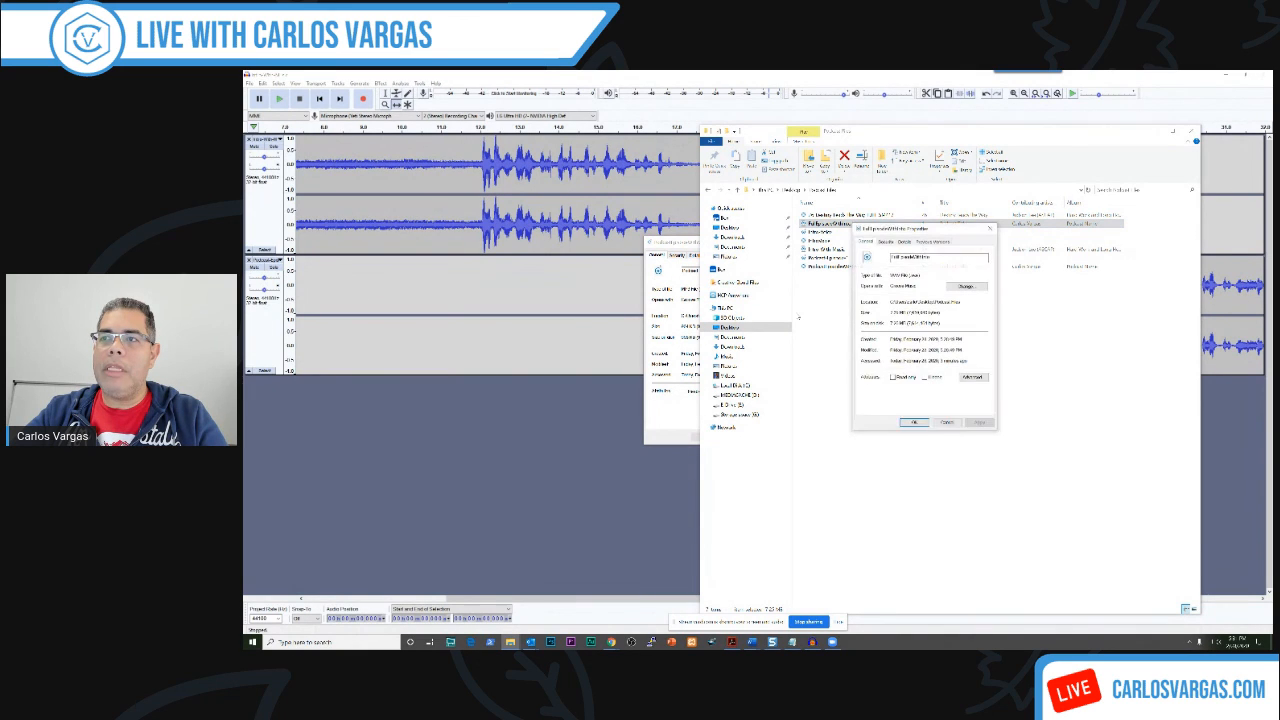
Step: Line up the two properties windows, compare the MP3 and WAV file sizes, and show the MP3's detailed metadata
drag(650, 241, 672, 228)
drag(706, 274, 716, 312)
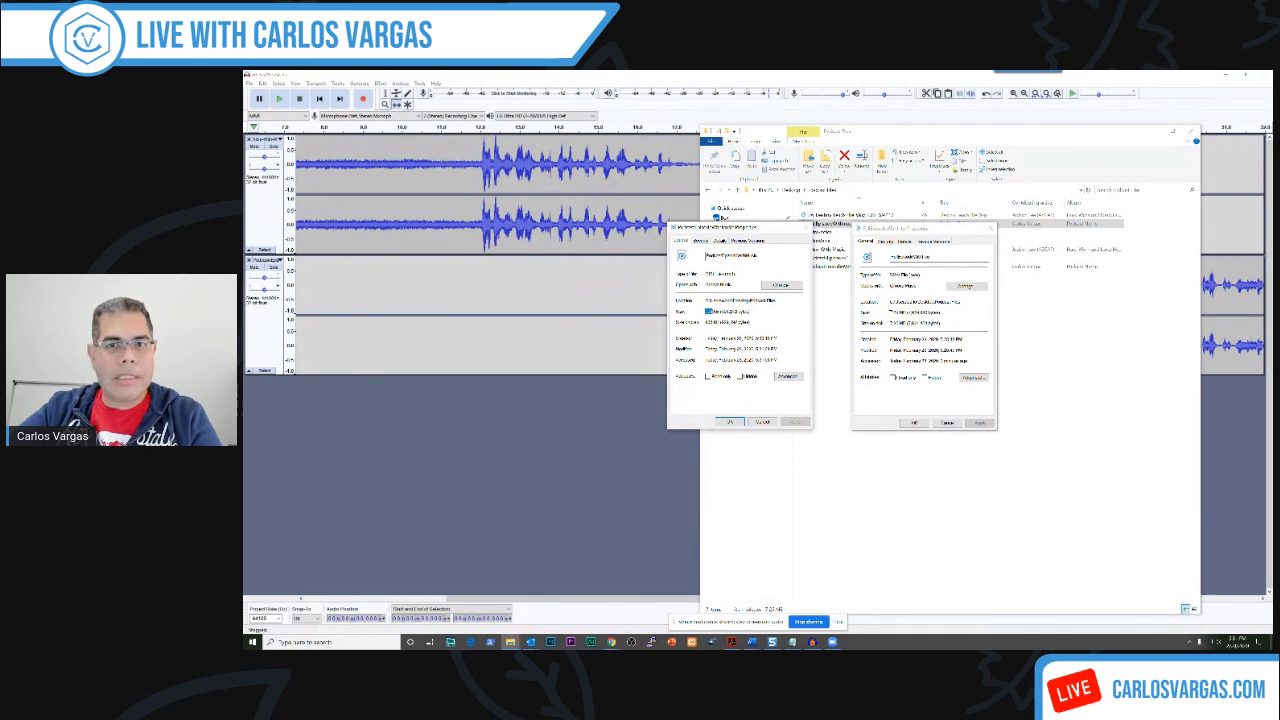
drag(891, 312, 900, 312)
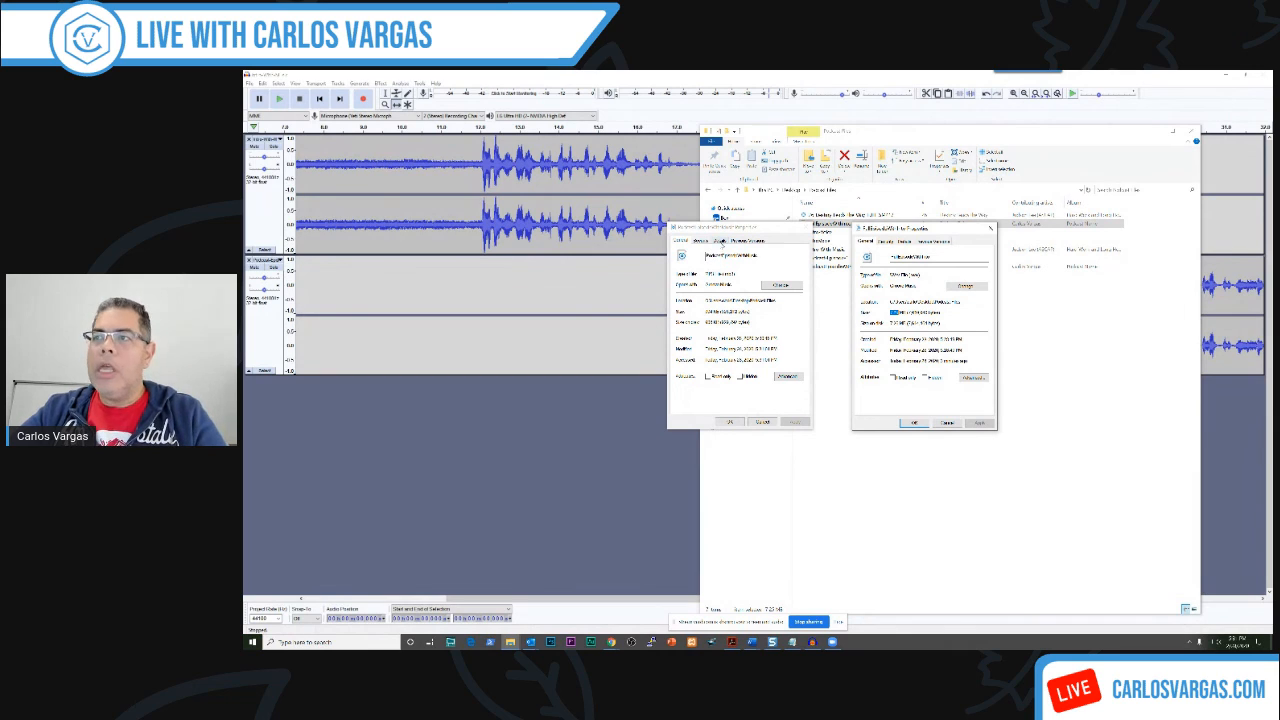
click(721, 242)
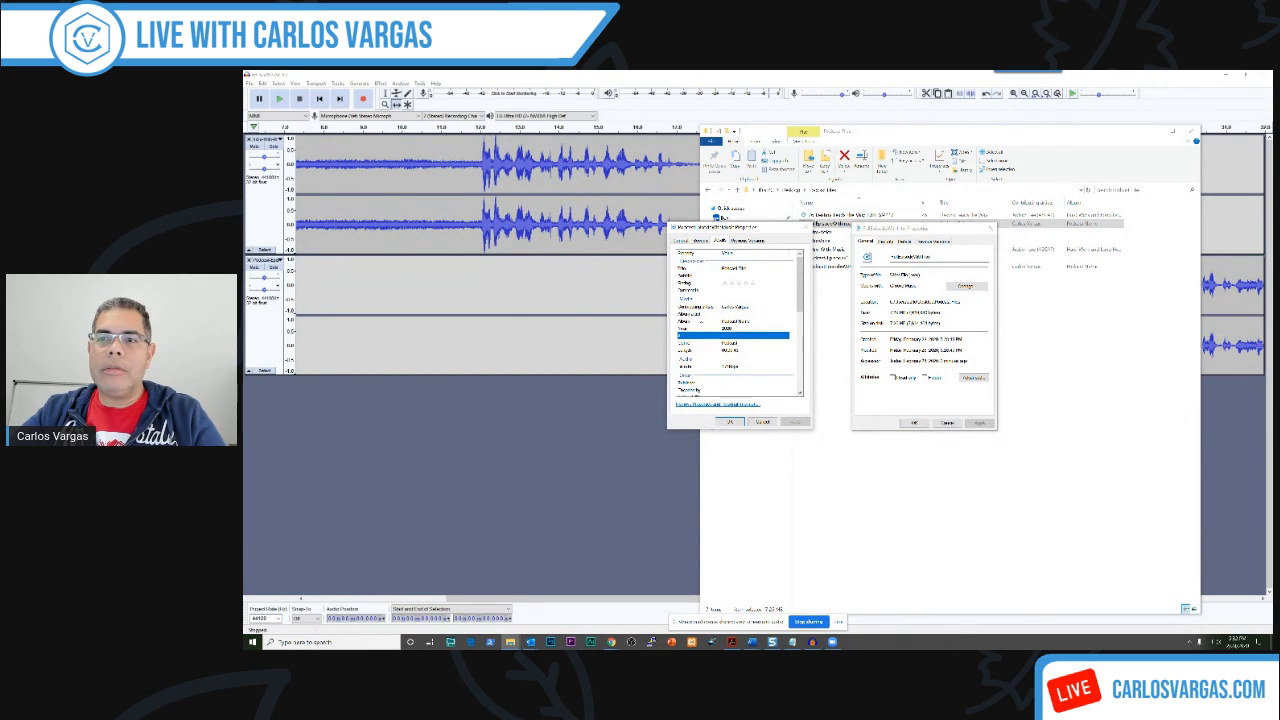